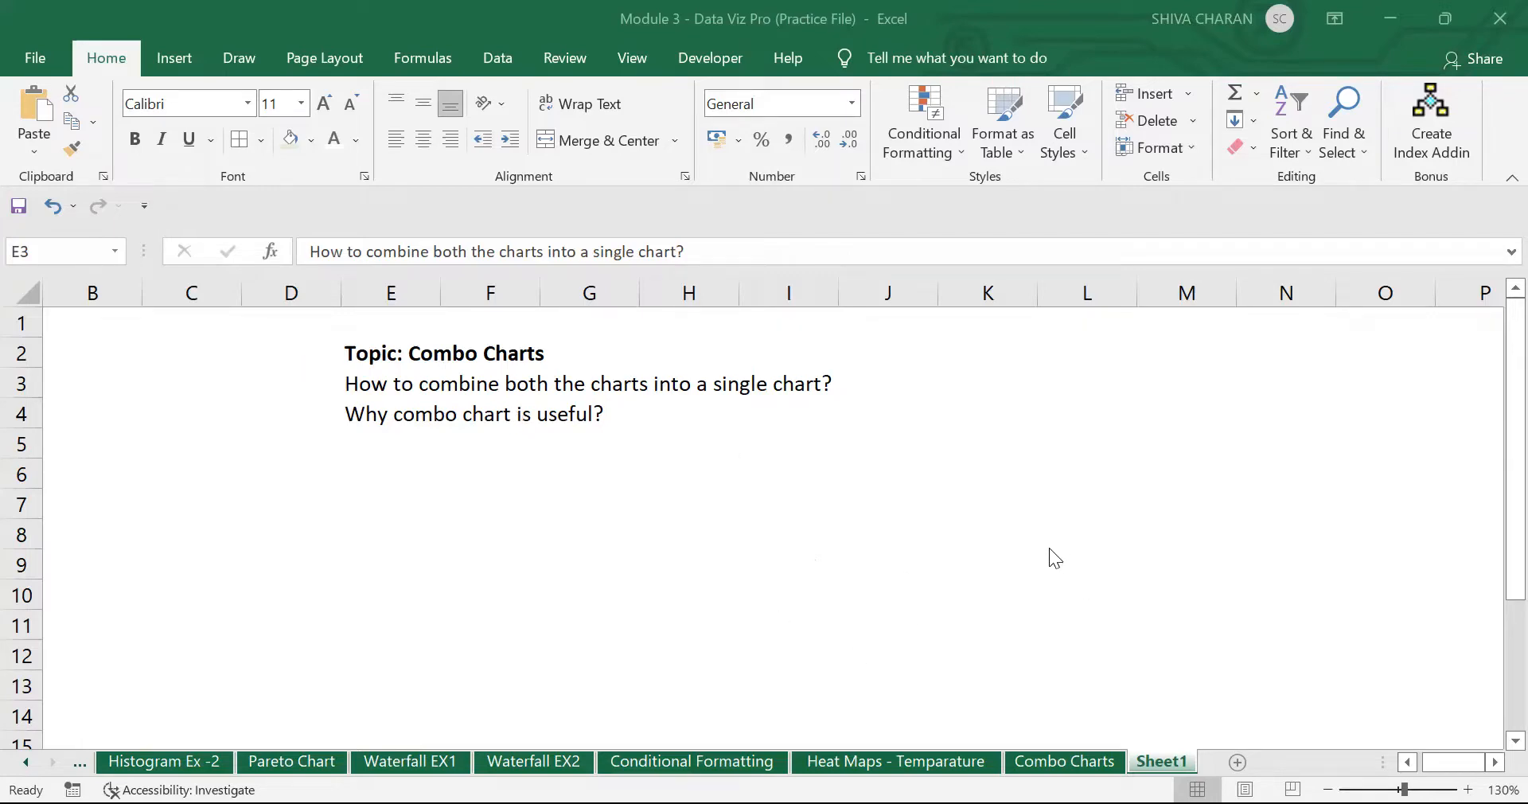
# Step: Open the Combo Charts worksheet and bring the whole Marketing Spend on Advertising table into view
pyautogui.click(1076, 761)
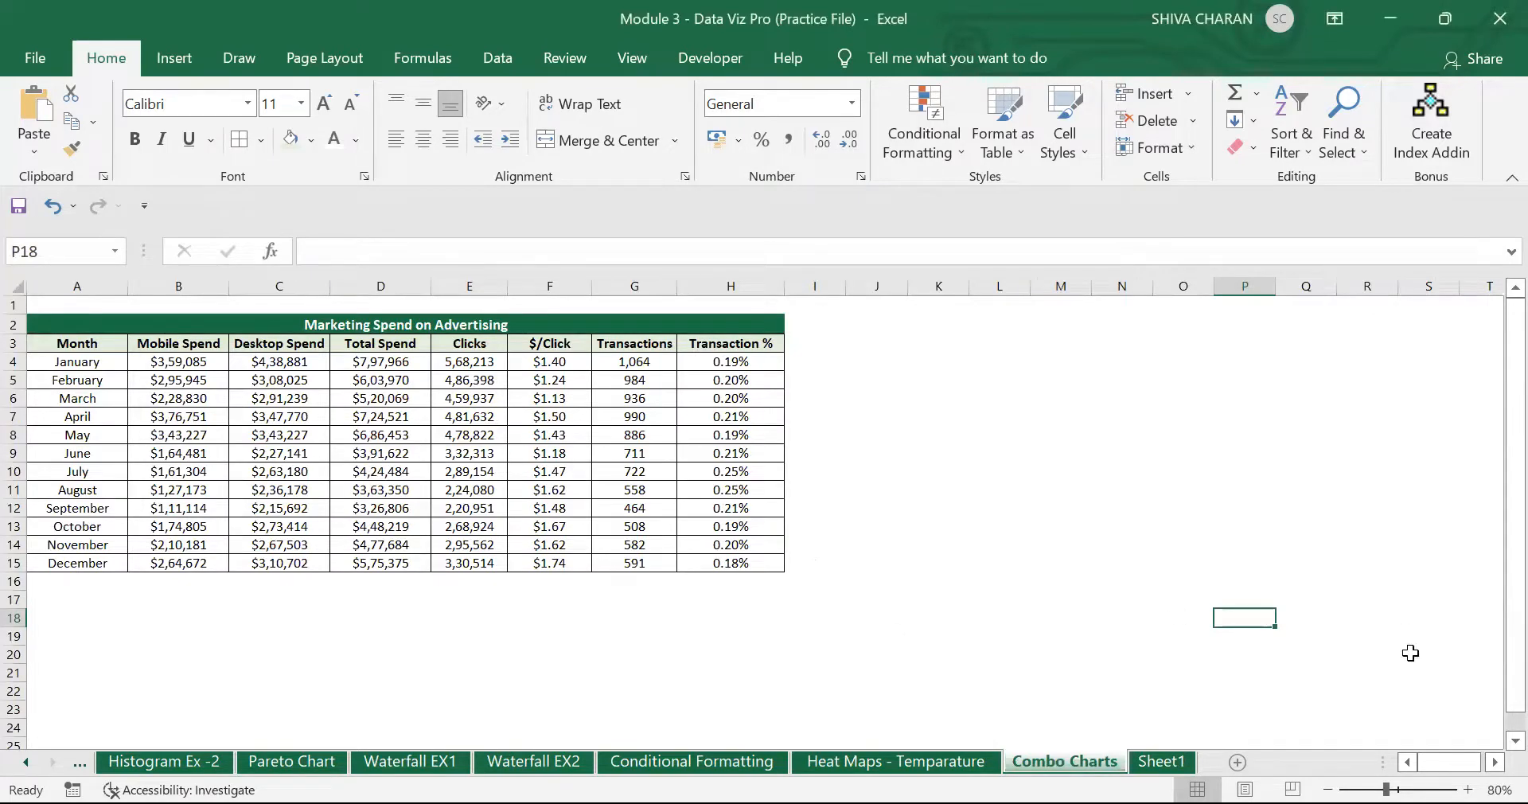
pyautogui.click(1468, 790)
pyautogui.click(1468, 790)
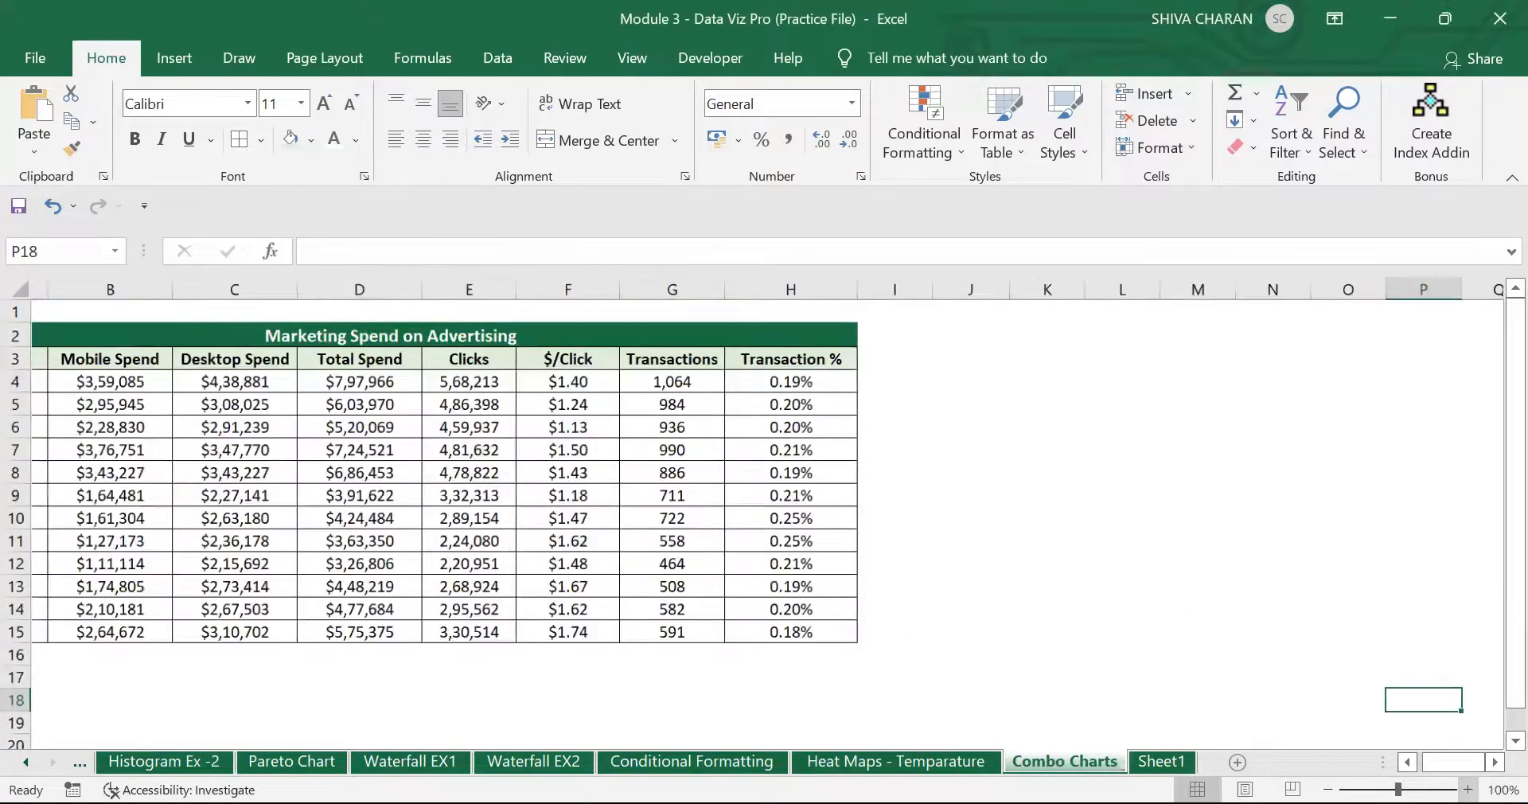
pyautogui.click(1407, 761)
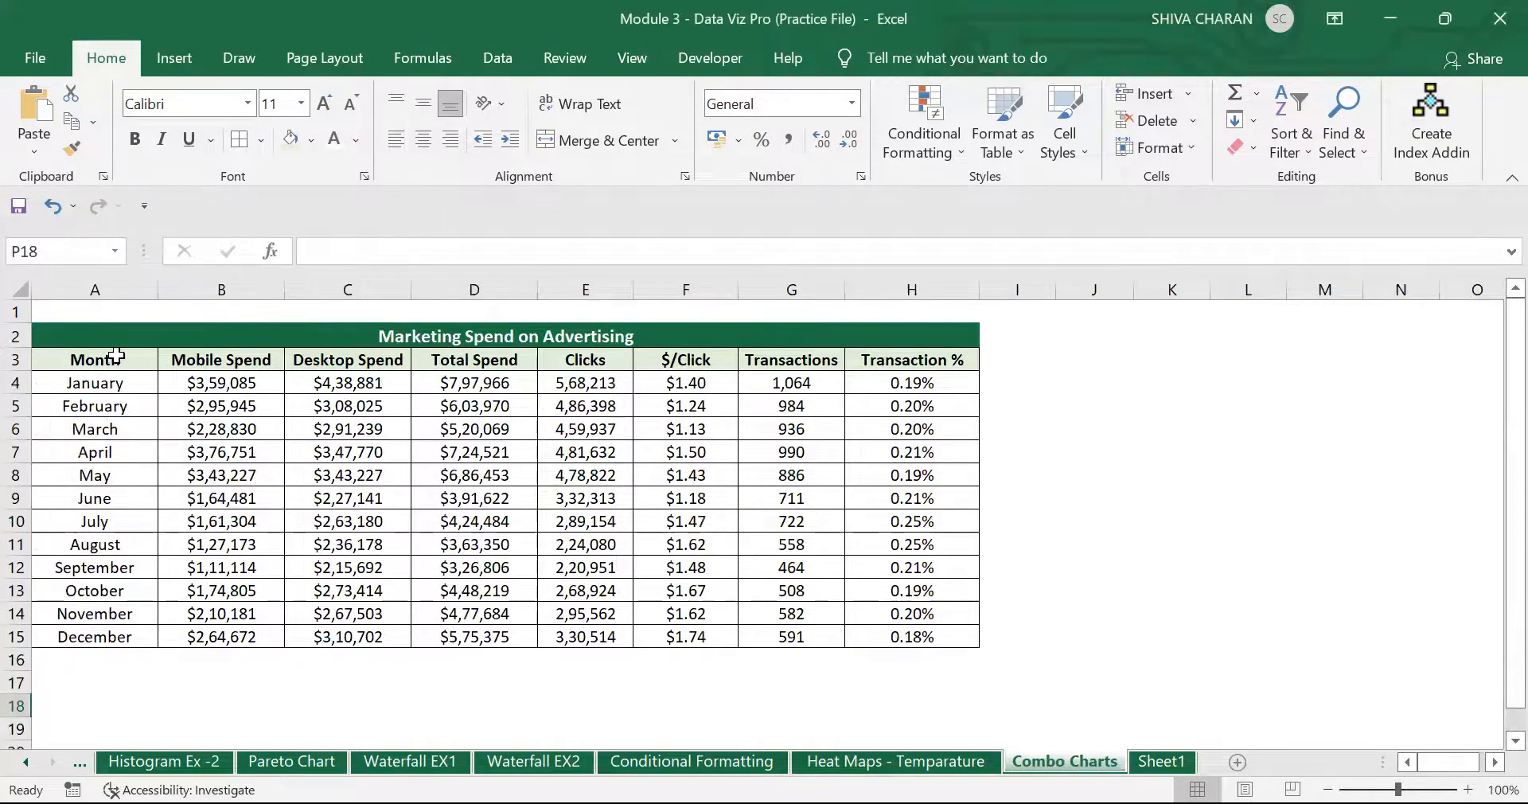
# Step: Examine the Month, Mobile Spend, Desktop Spend and Total Spend columns of the Marketing Spend on Advertising table
pyautogui.moveTo(112, 338); pyautogui.dragTo(174, 380)
pyautogui.click(174, 380)
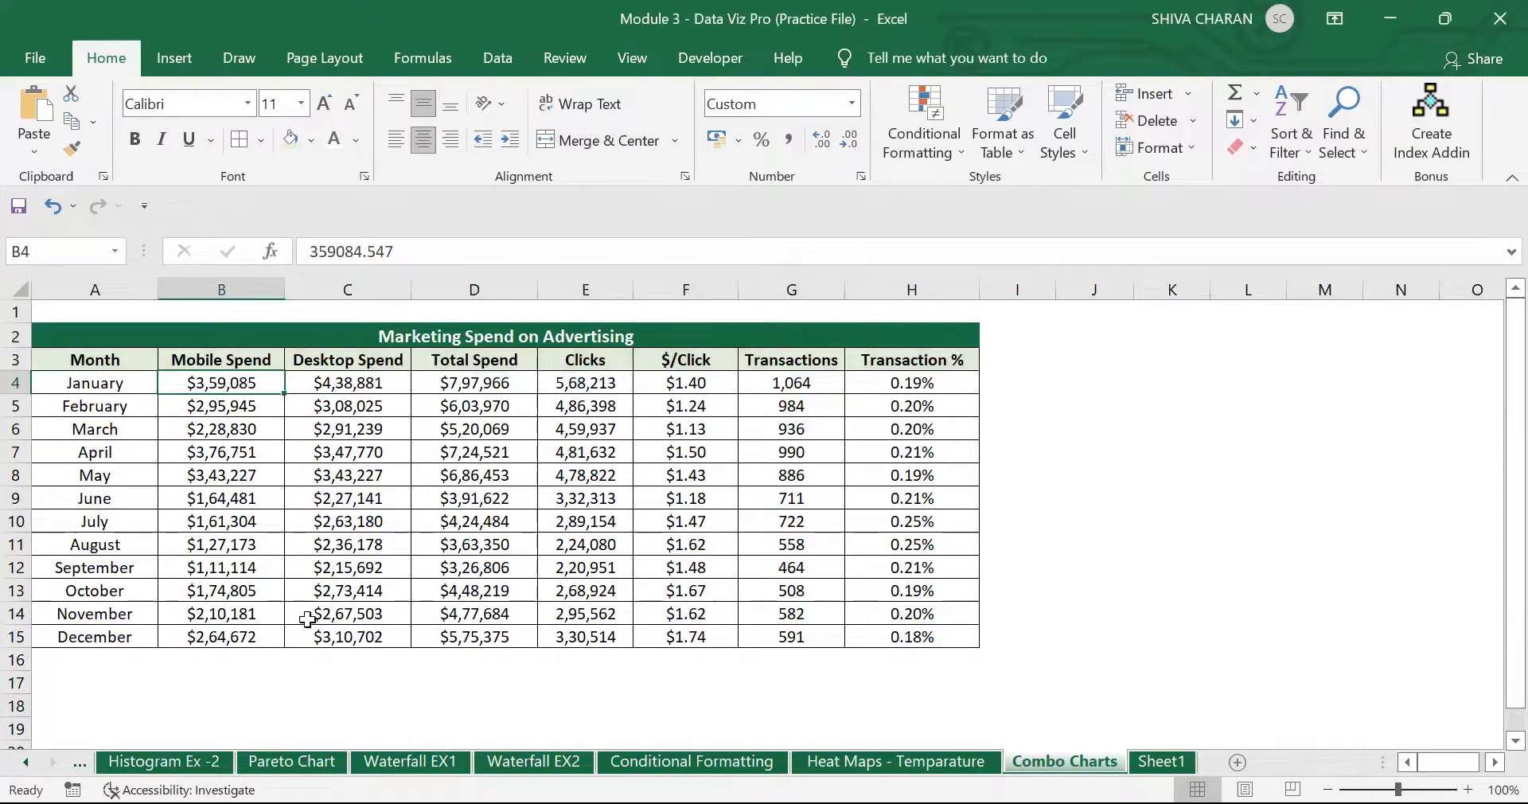
pyautogui.click(278, 700)
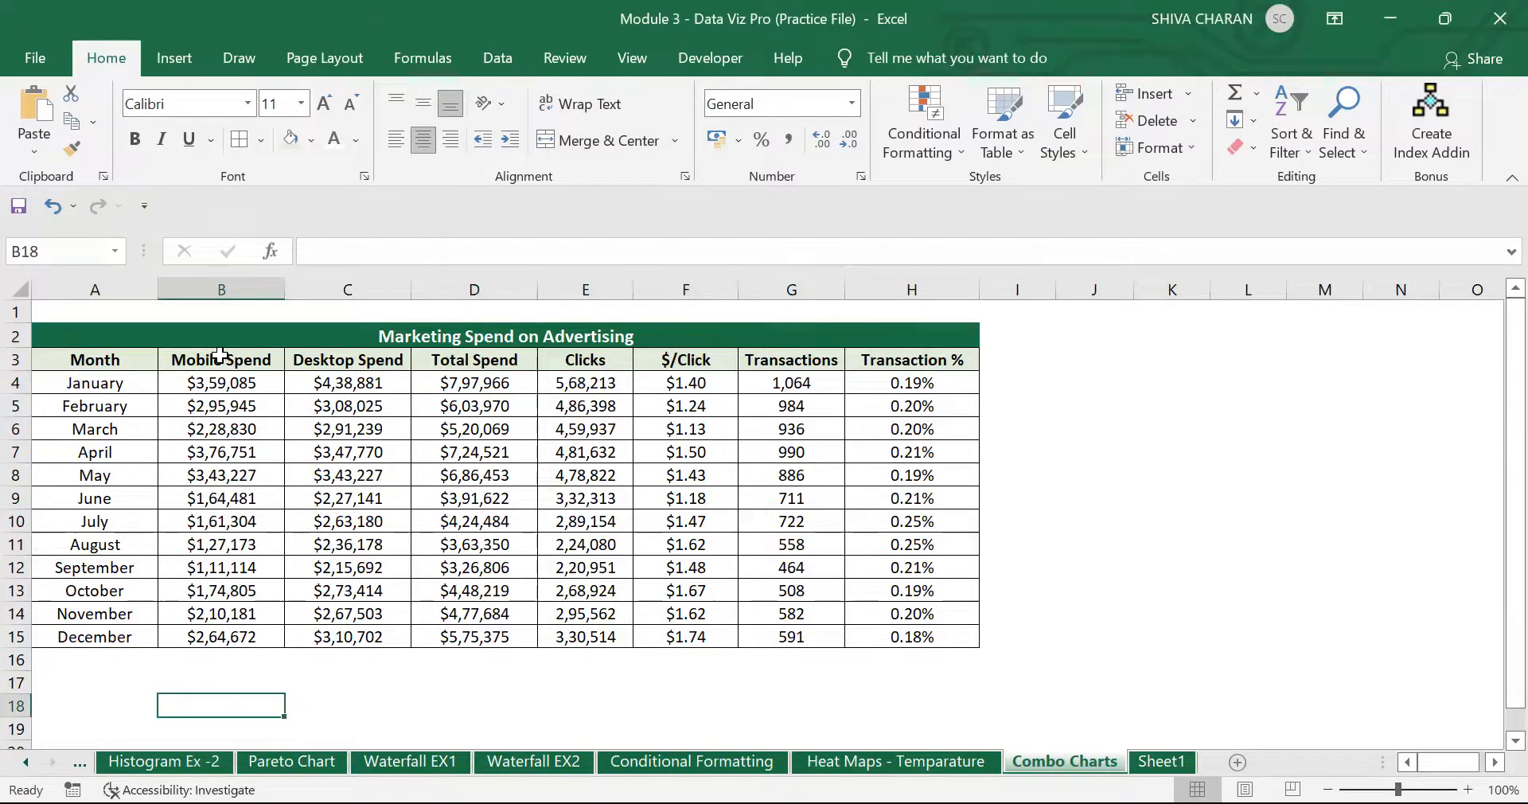
pyautogui.moveTo(220, 358); pyautogui.dragTo(402, 360)
pyautogui.click(482, 357)
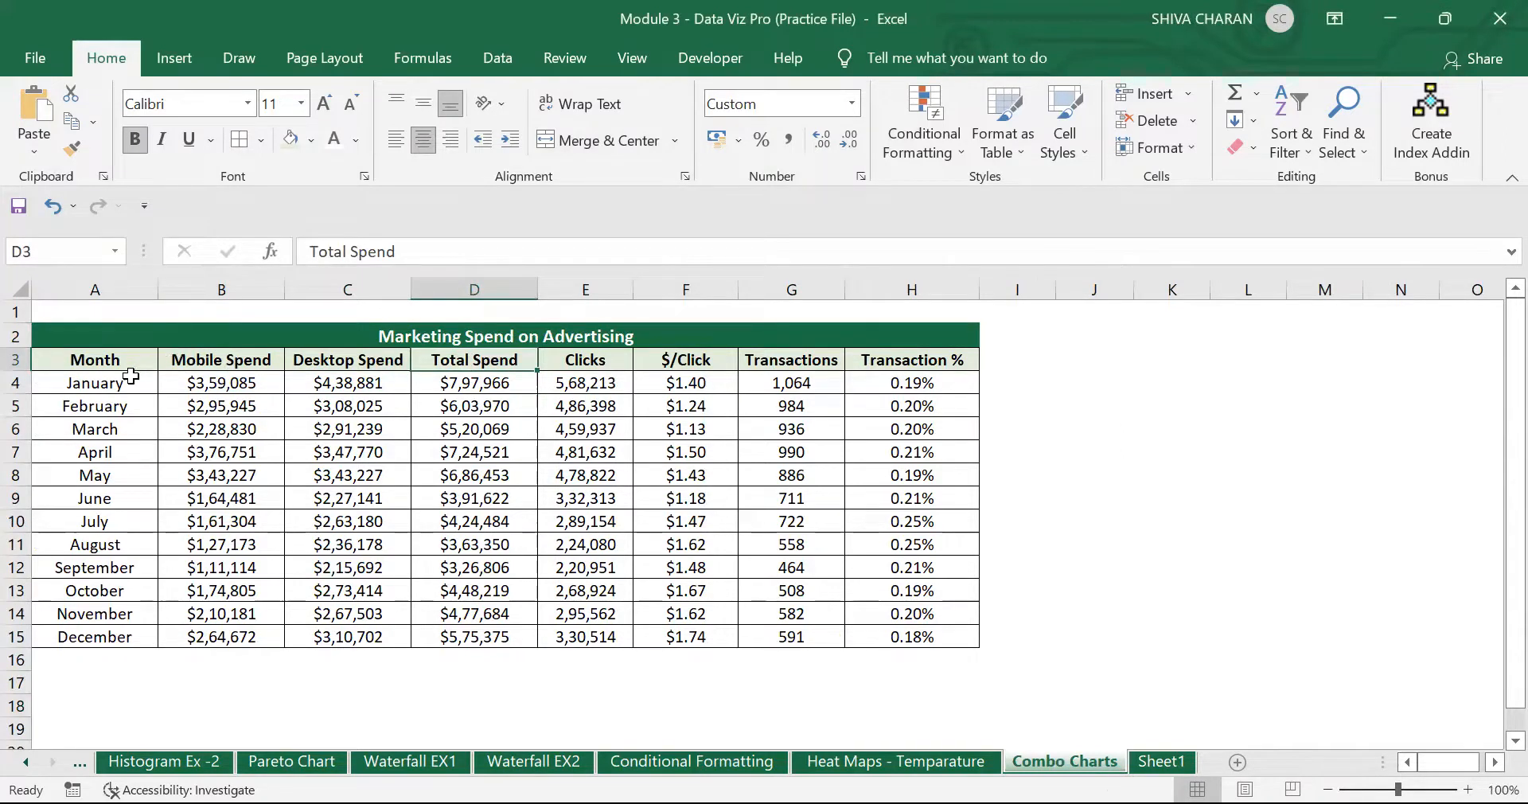
pyautogui.moveTo(139, 381); pyautogui.dragTo(136, 636)
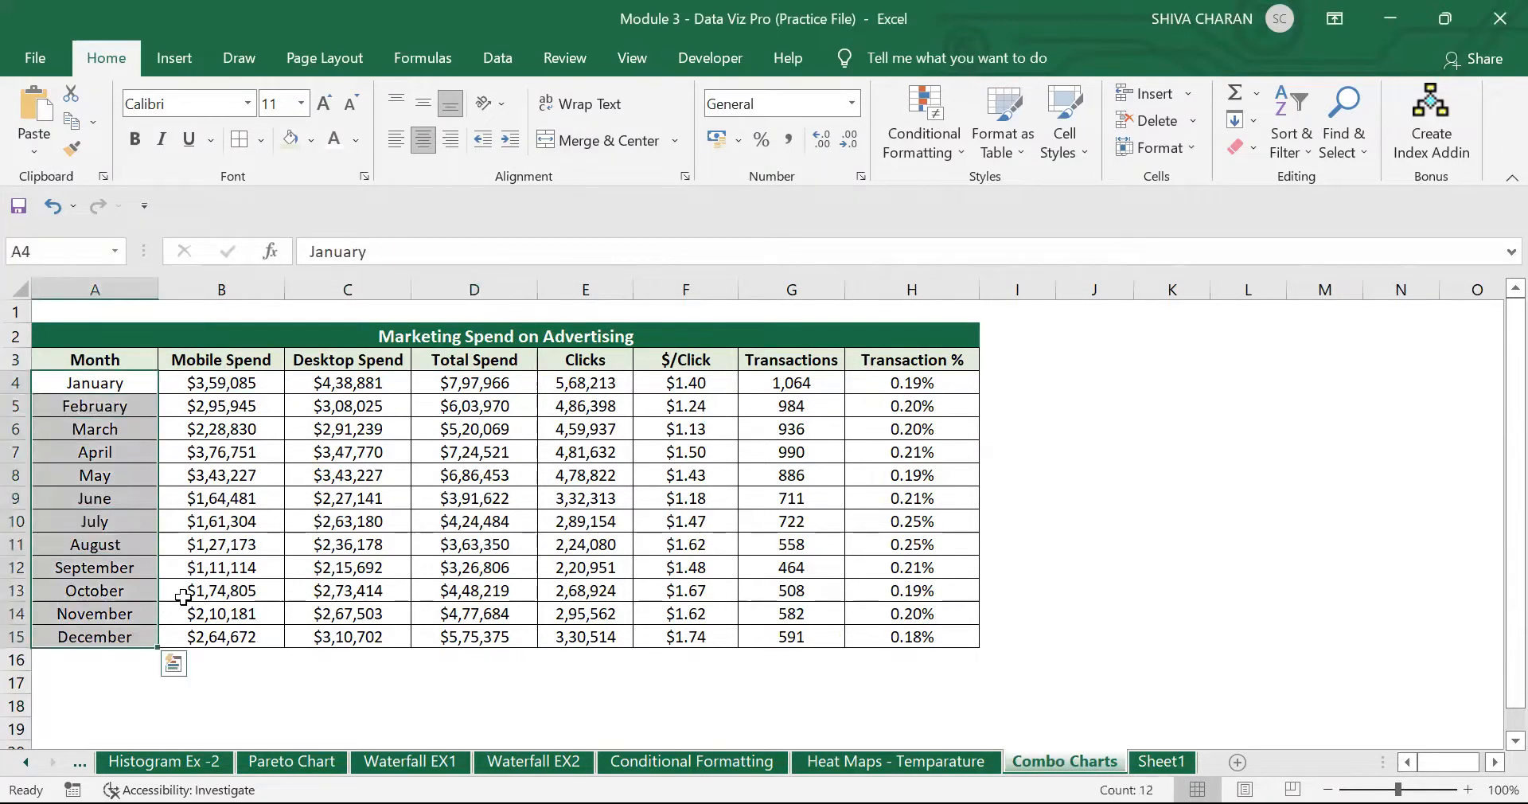
pyautogui.moveTo(258, 360); pyautogui.dragTo(293, 654)
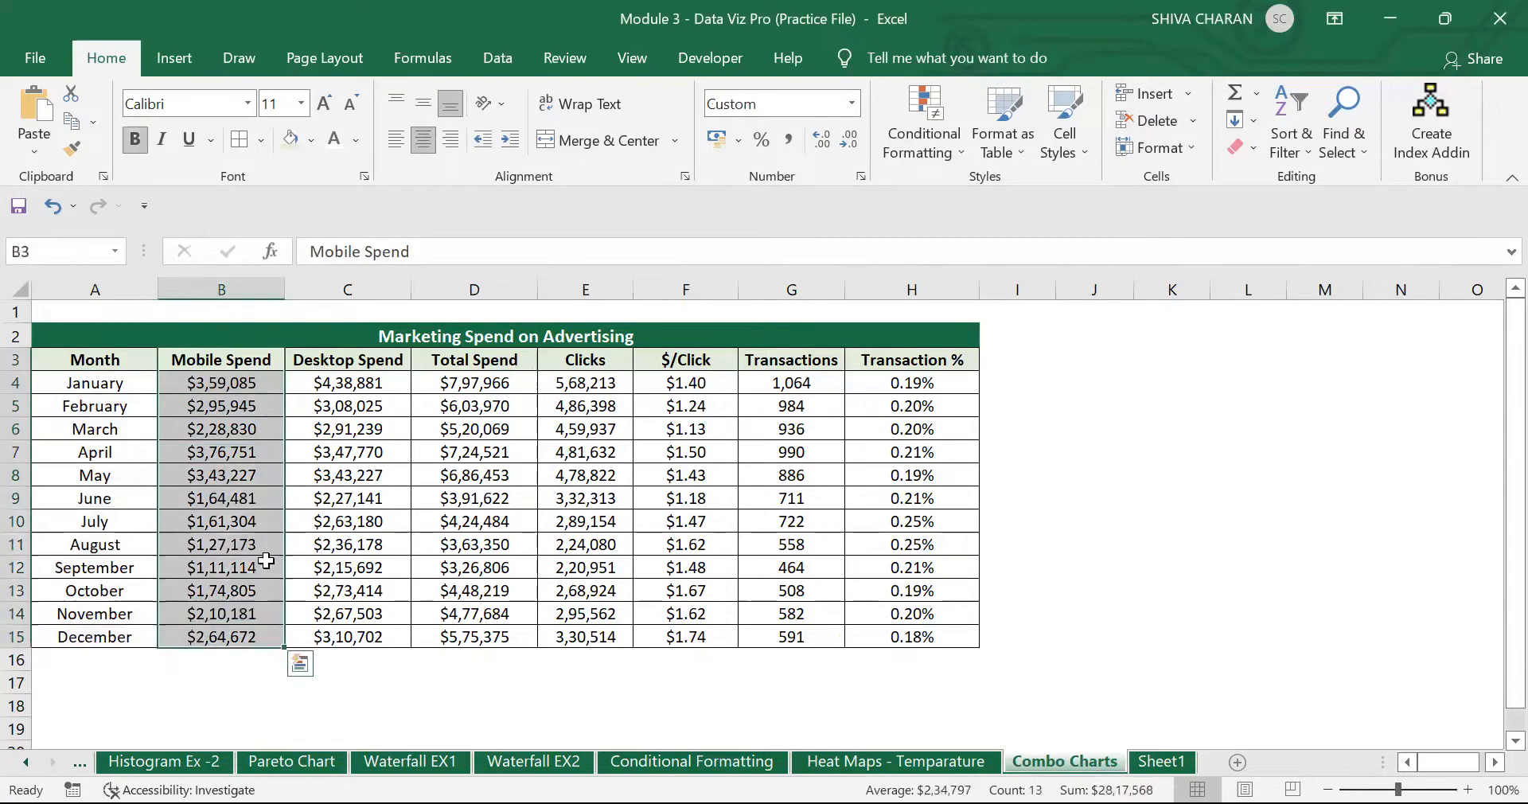
pyautogui.click(259, 358)
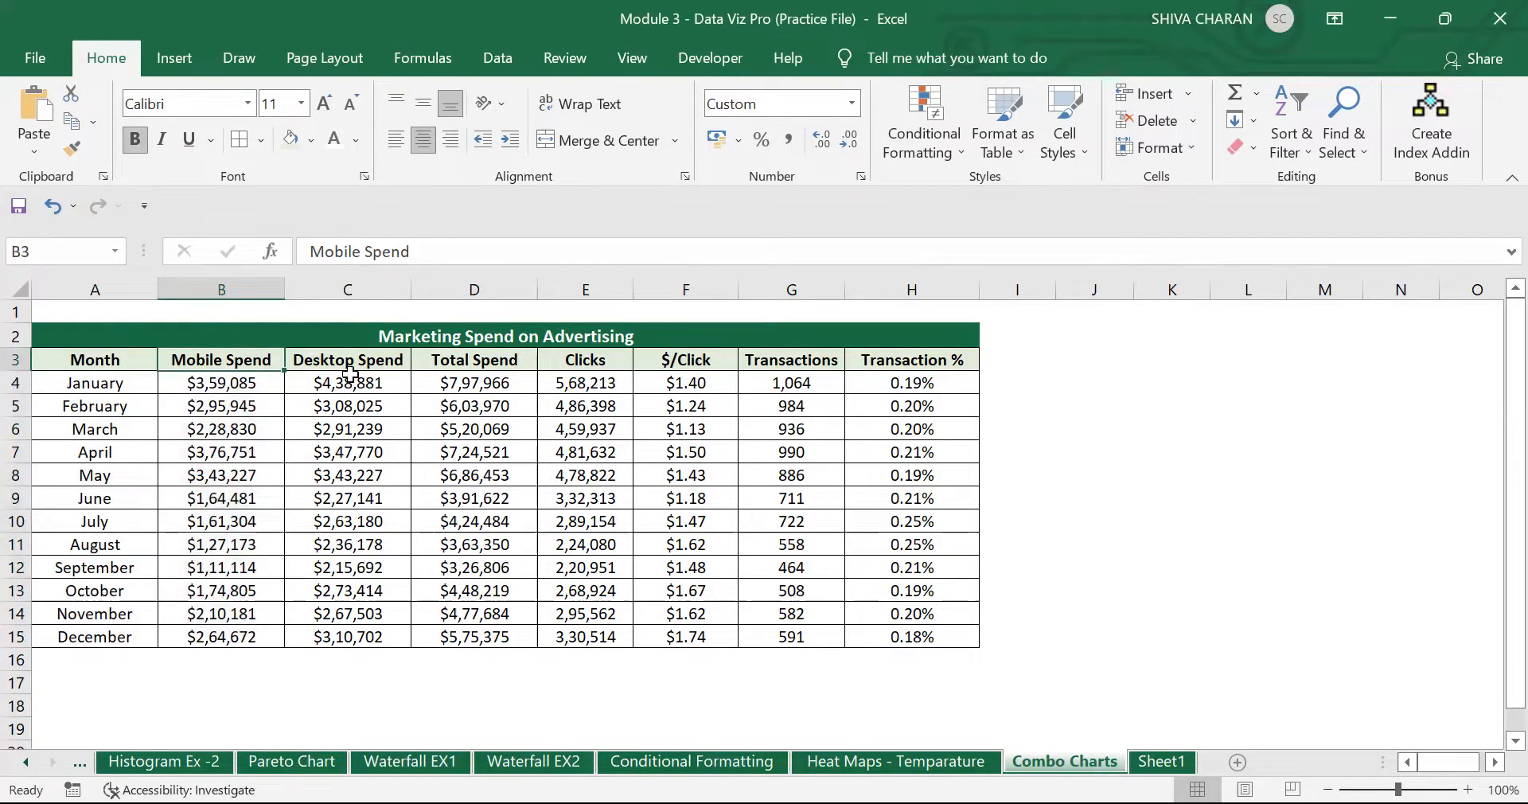
pyautogui.moveTo(372, 382); pyautogui.dragTo(400, 638)
pyautogui.click(392, 361)
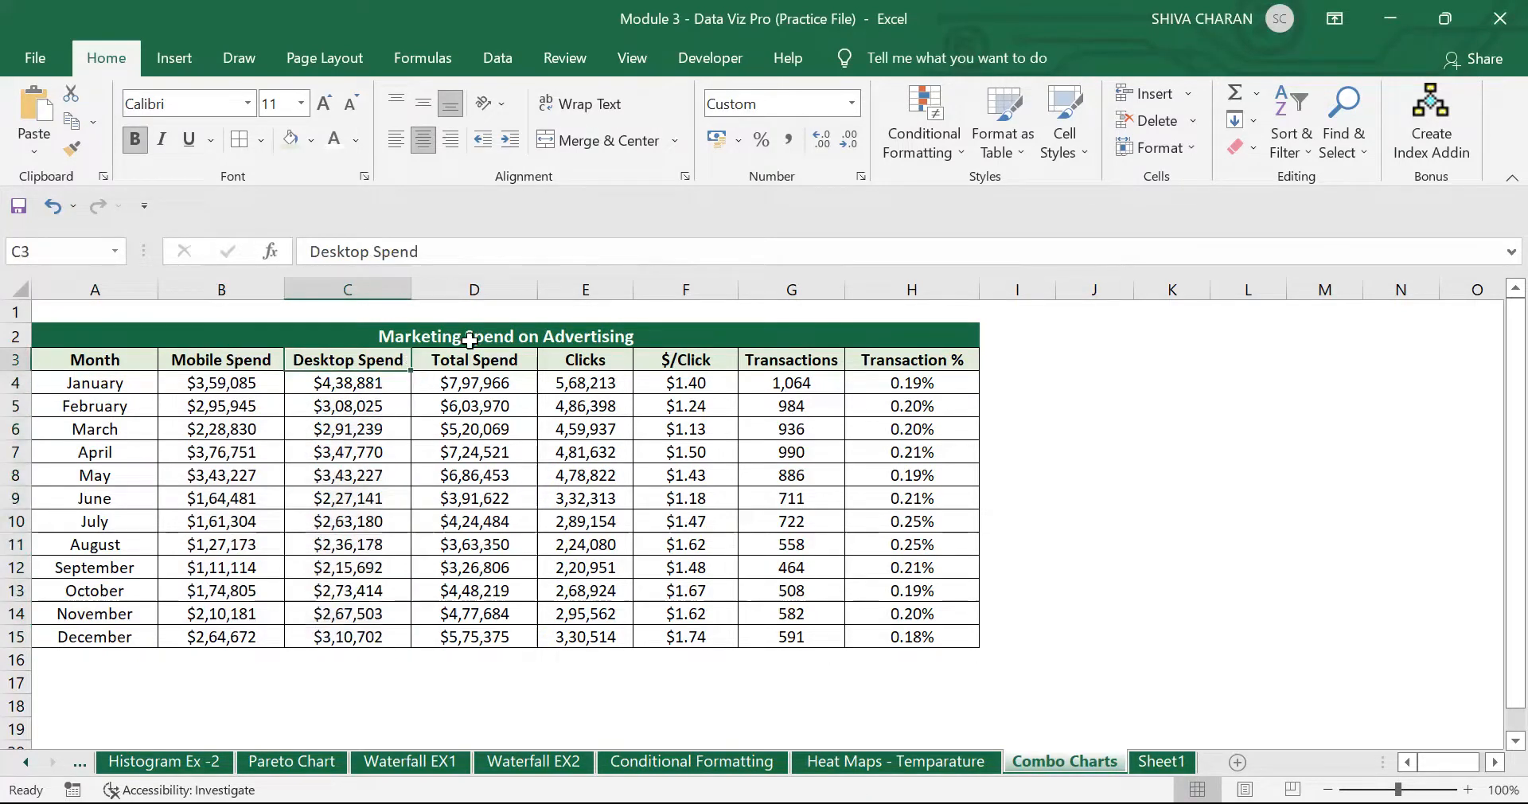
pyautogui.moveTo(501, 374); pyautogui.dragTo(529, 640)
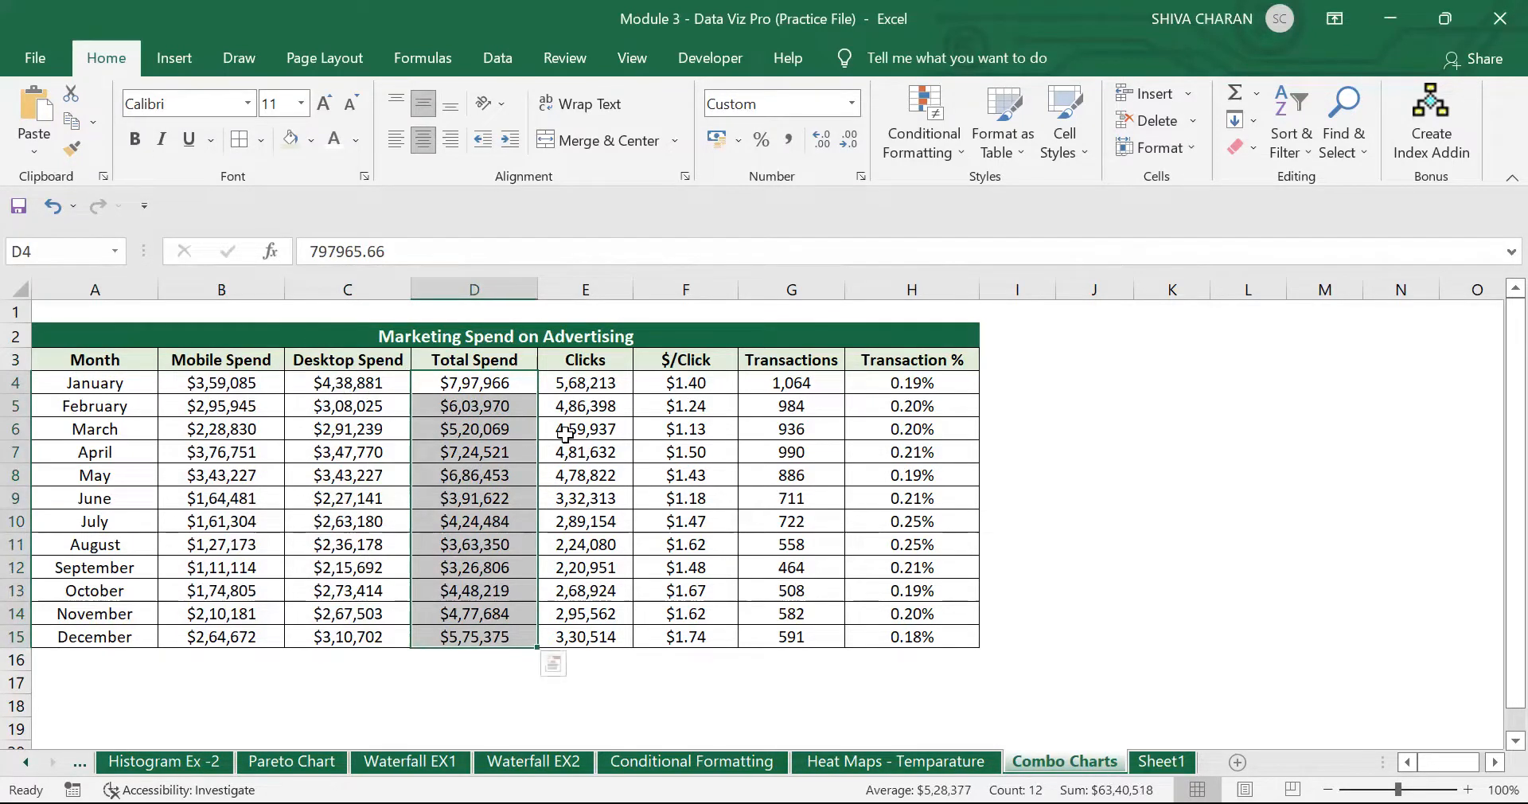
# Step: Examine the Clicks, $/Click, Transactions and Transaction % columns, and then the advertising table as a whole
pyautogui.click(613, 380)
pyautogui.moveTo(612, 381); pyautogui.dragTo(608, 521)
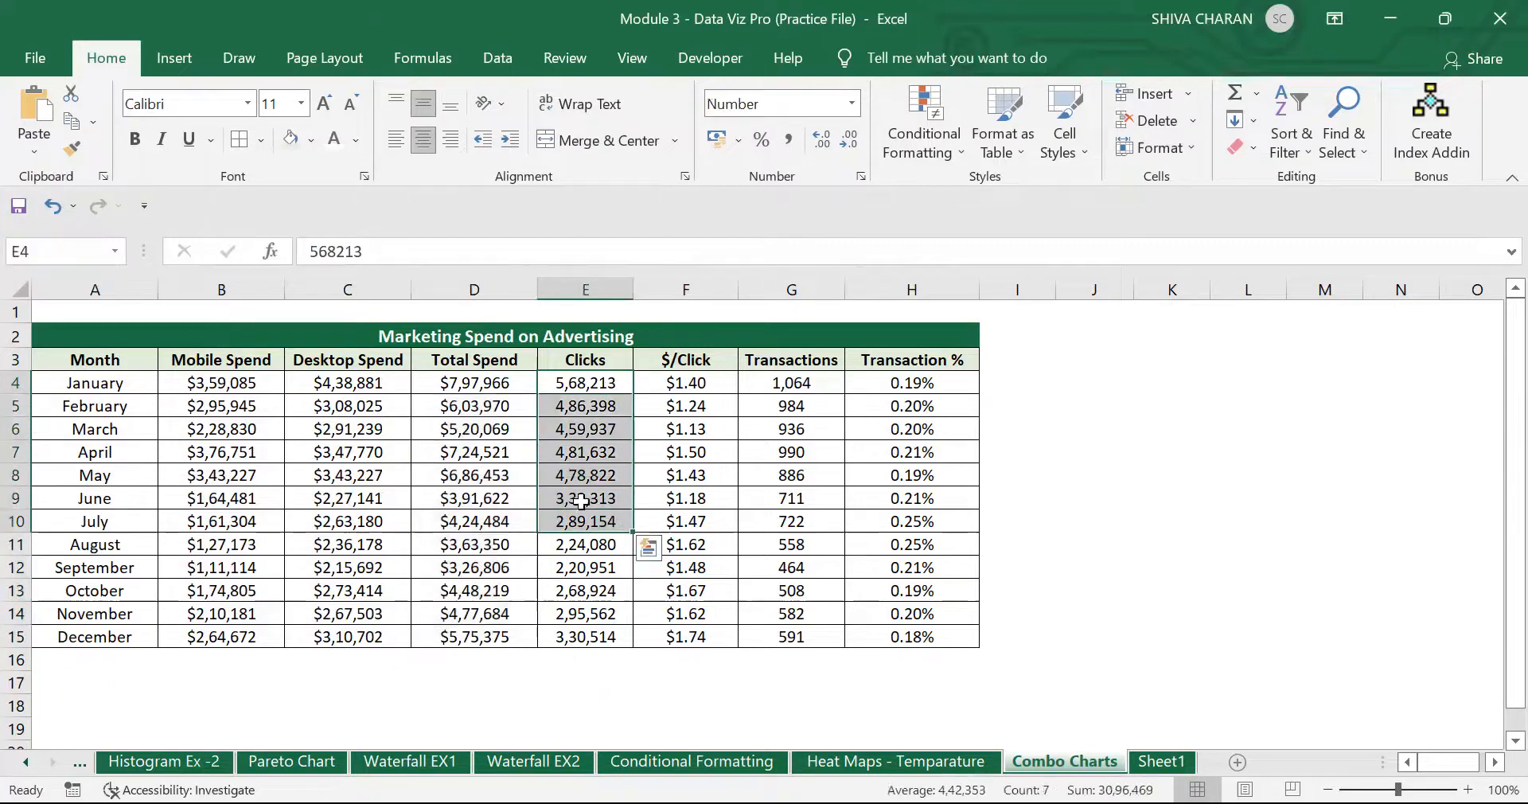
pyautogui.click(697, 386)
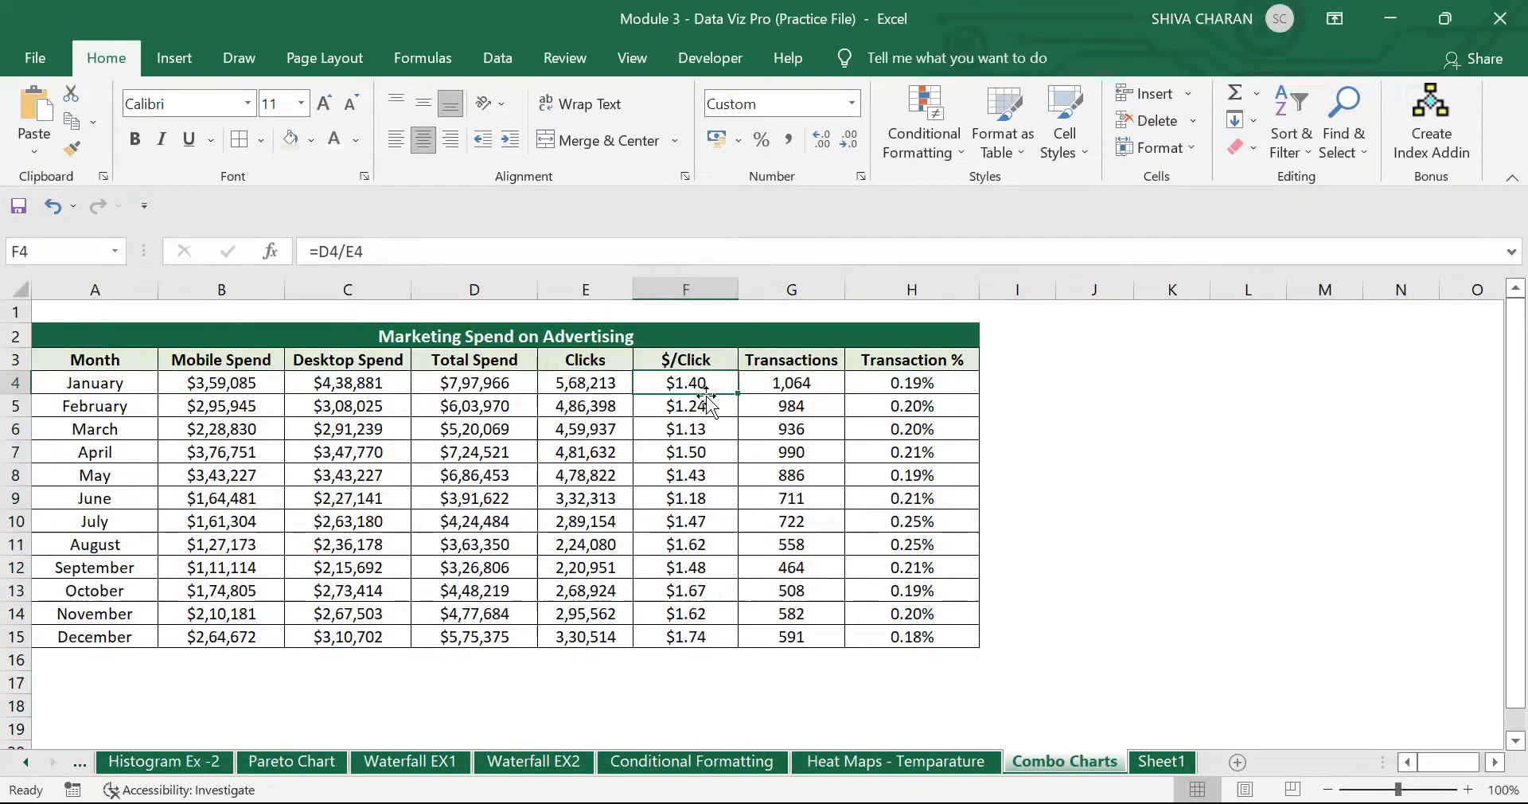
pyautogui.moveTo(766, 385); pyautogui.dragTo(804, 639)
pyautogui.moveTo(942, 386); pyautogui.dragTo(966, 641)
pyautogui.click(1178, 639)
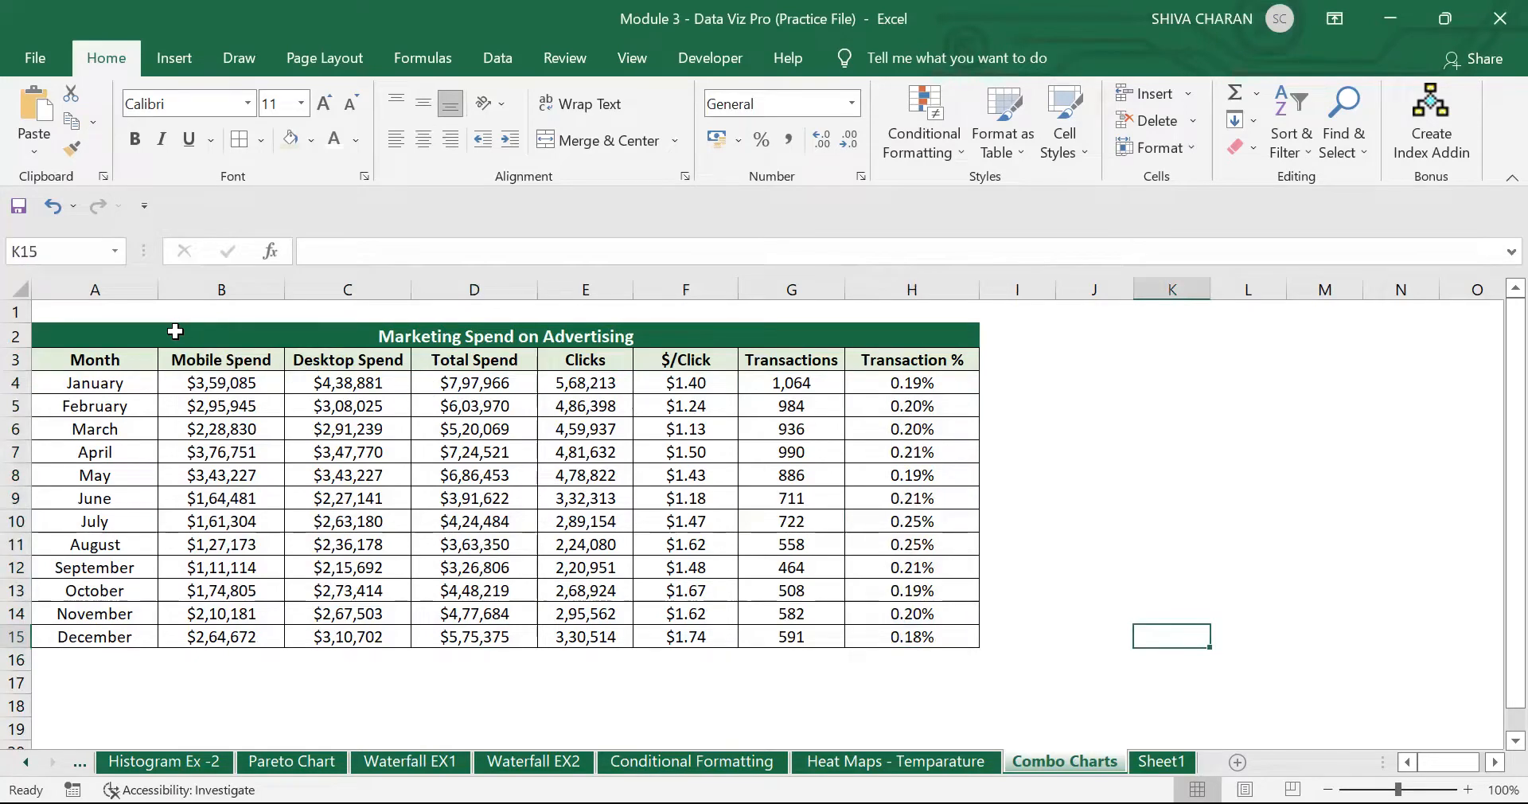
pyautogui.moveTo(175, 331); pyautogui.dragTo(608, 636)
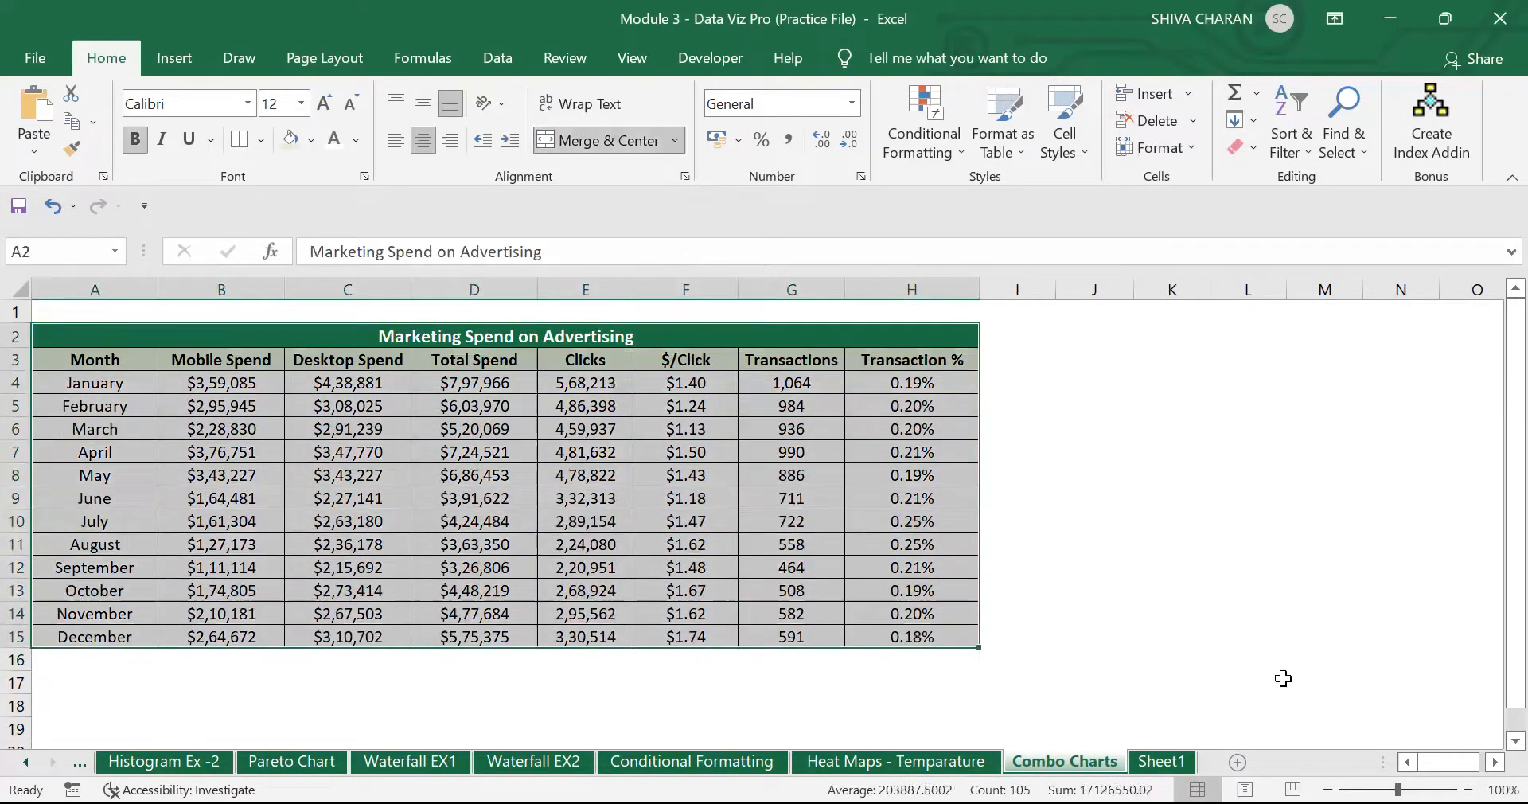
pyautogui.click(1283, 677)
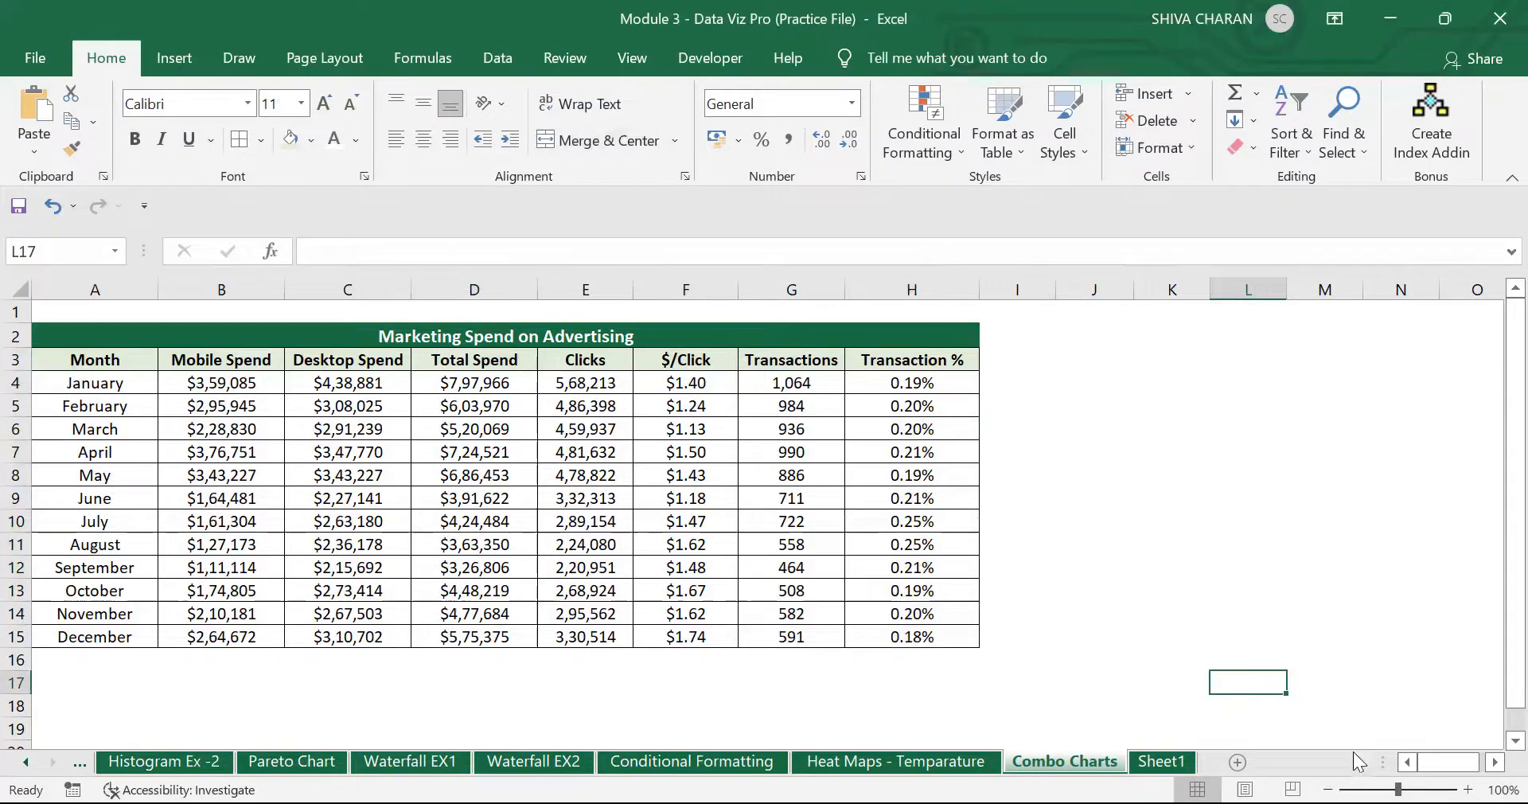
# Step: Review which of the month and spend columns, A3:D15, supply the data for a mobile versus desktop comparison
pyautogui.click(1327, 790)
pyautogui.click(1327, 789)
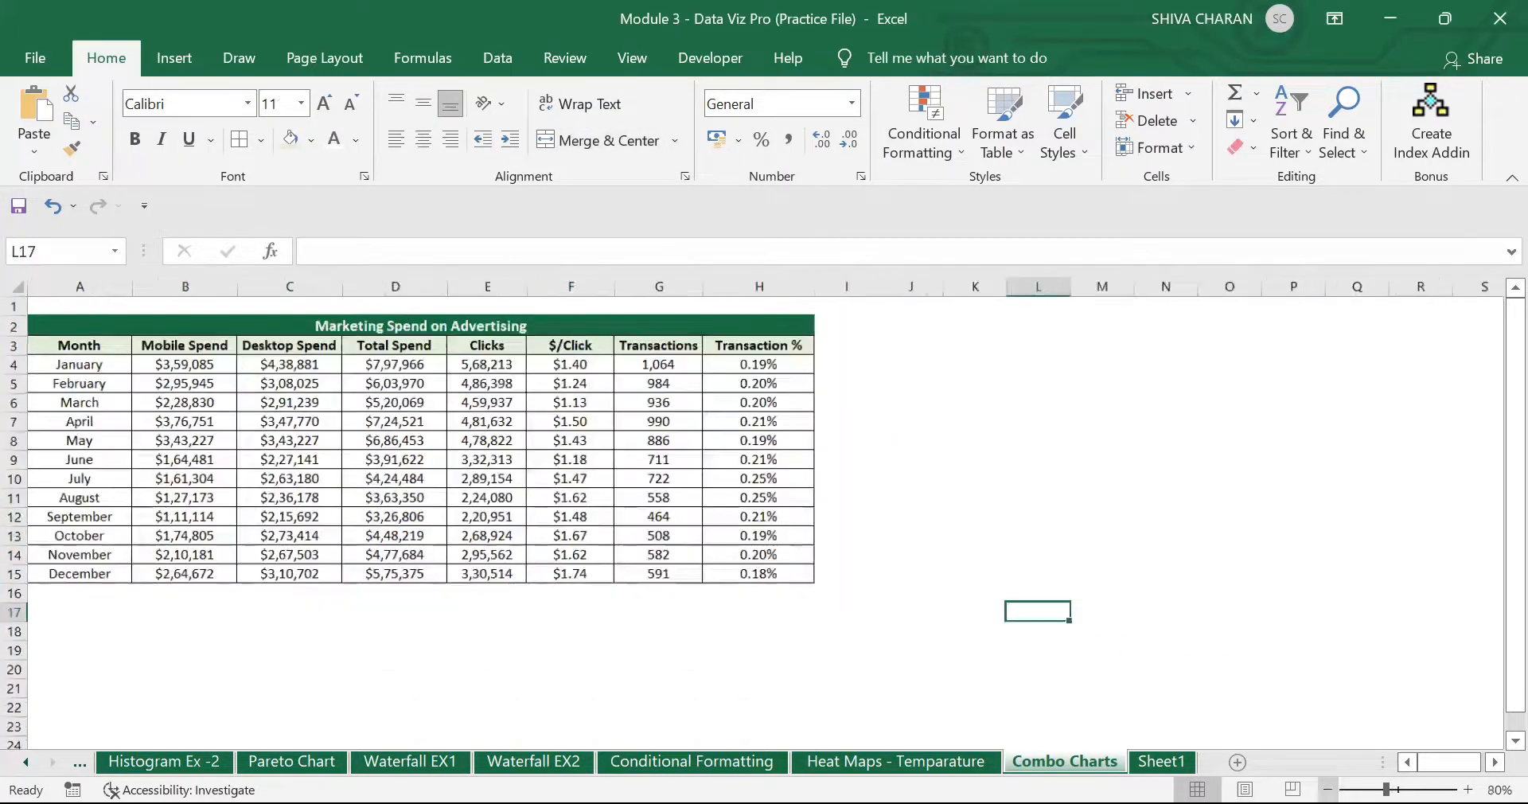
pyautogui.click(775, 643)
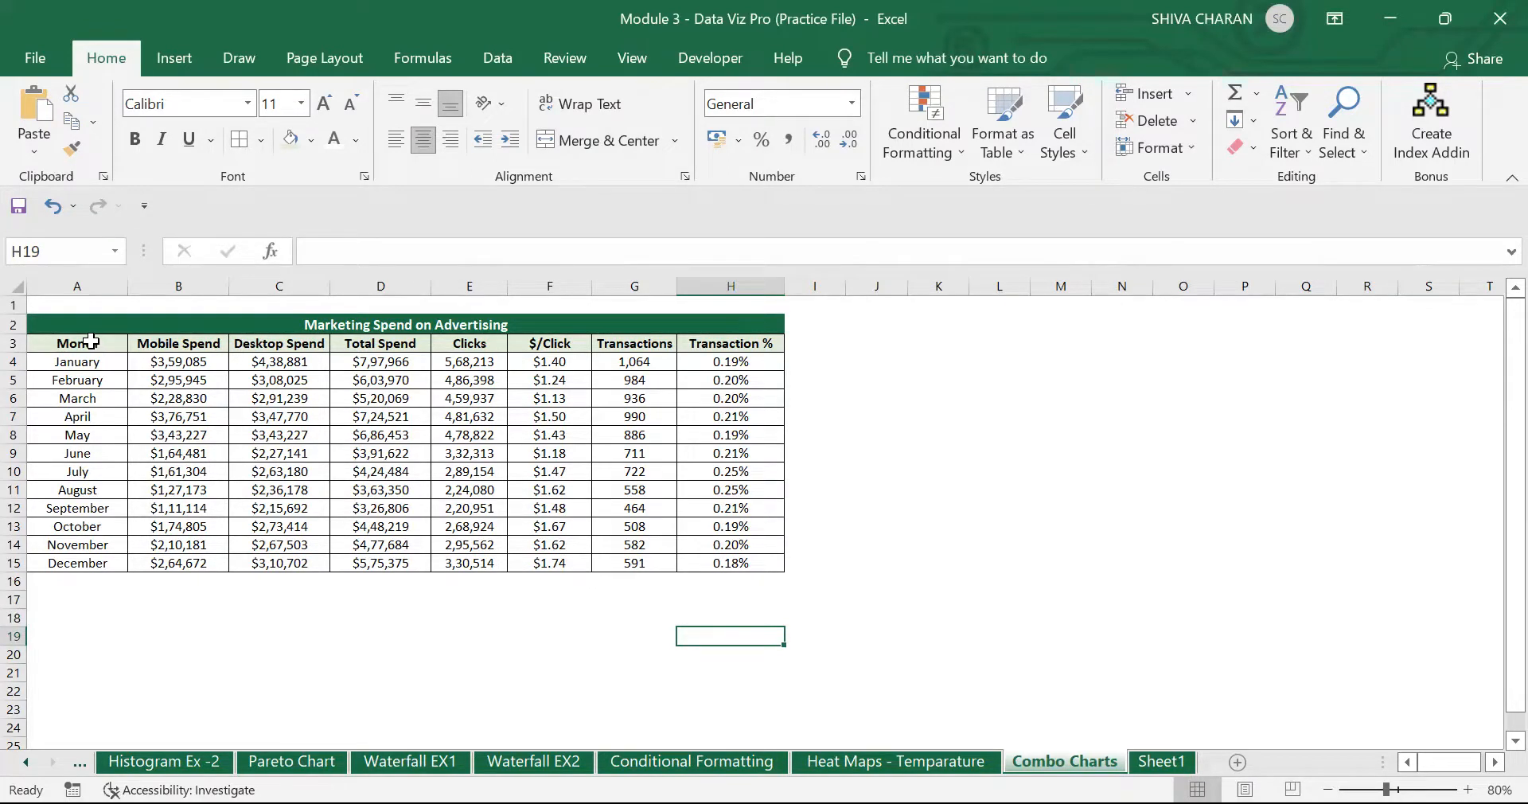
pyautogui.moveTo(103, 344); pyautogui.dragTo(381, 561)
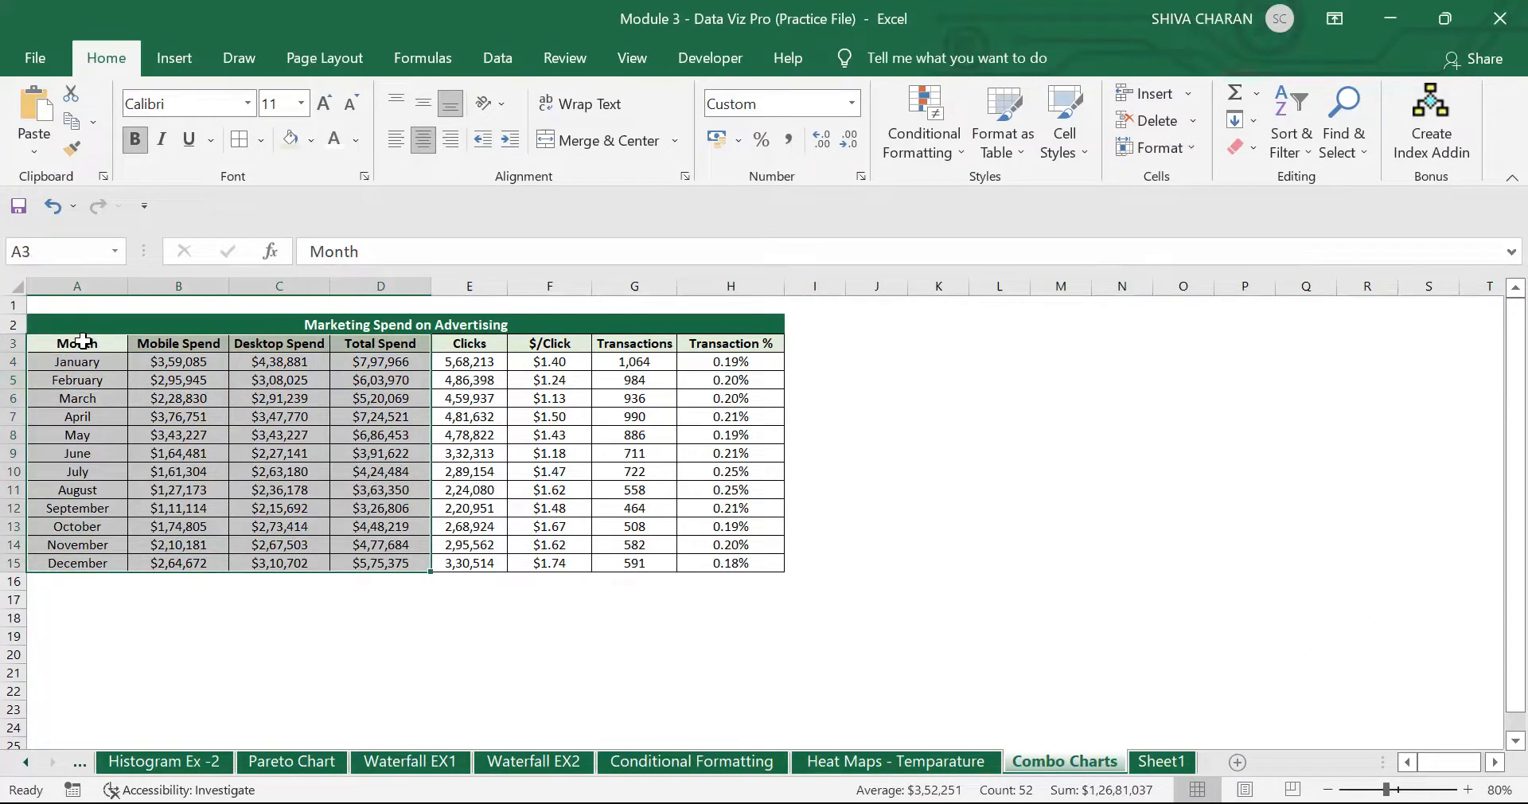
pyautogui.moveTo(77, 343); pyautogui.dragTo(374, 565)
pyautogui.moveTo(148, 351); pyautogui.dragTo(398, 585)
pyautogui.moveTo(76, 344); pyautogui.dragTo(290, 566)
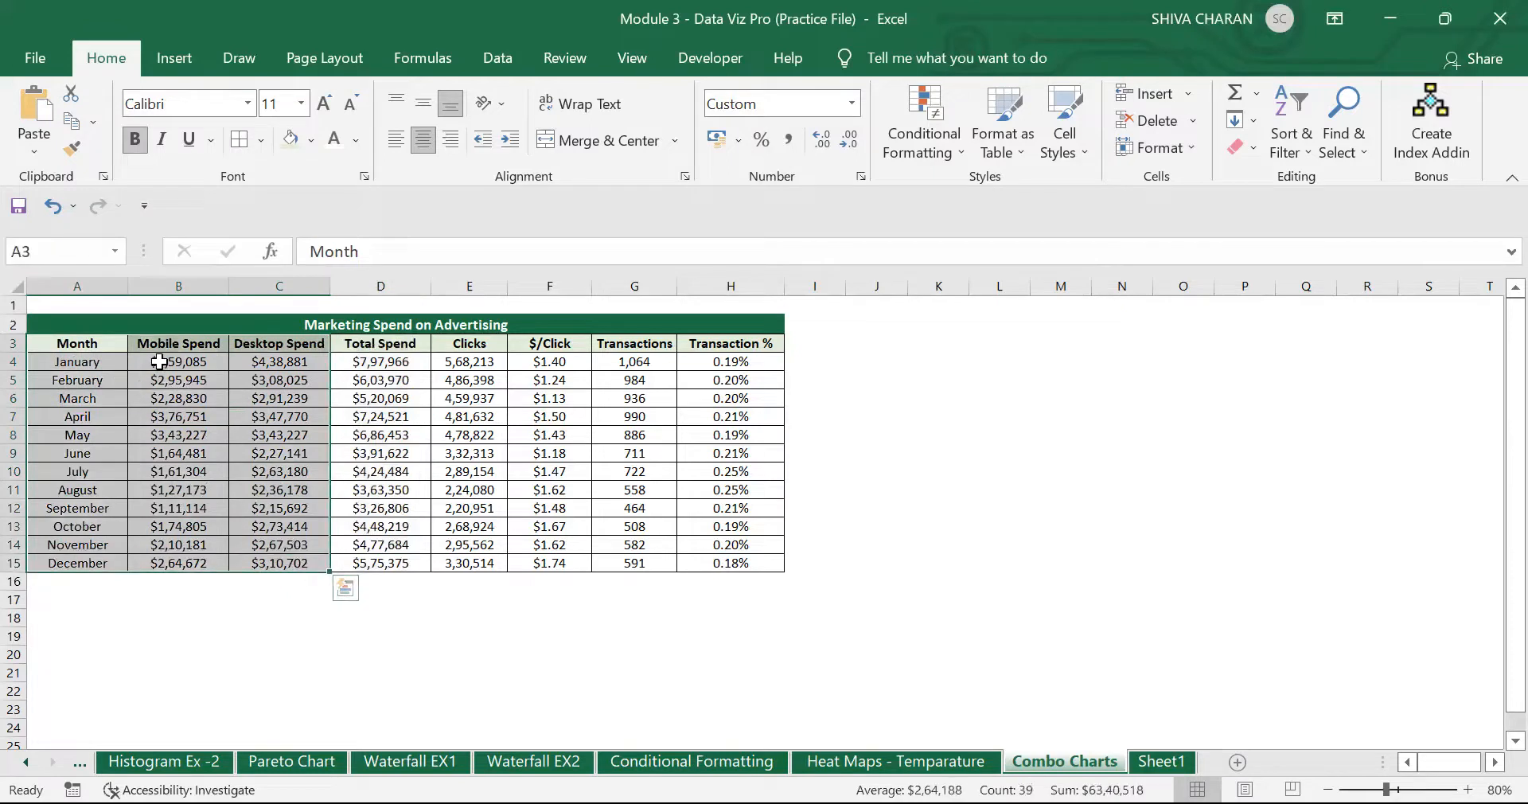
pyautogui.click(150, 344)
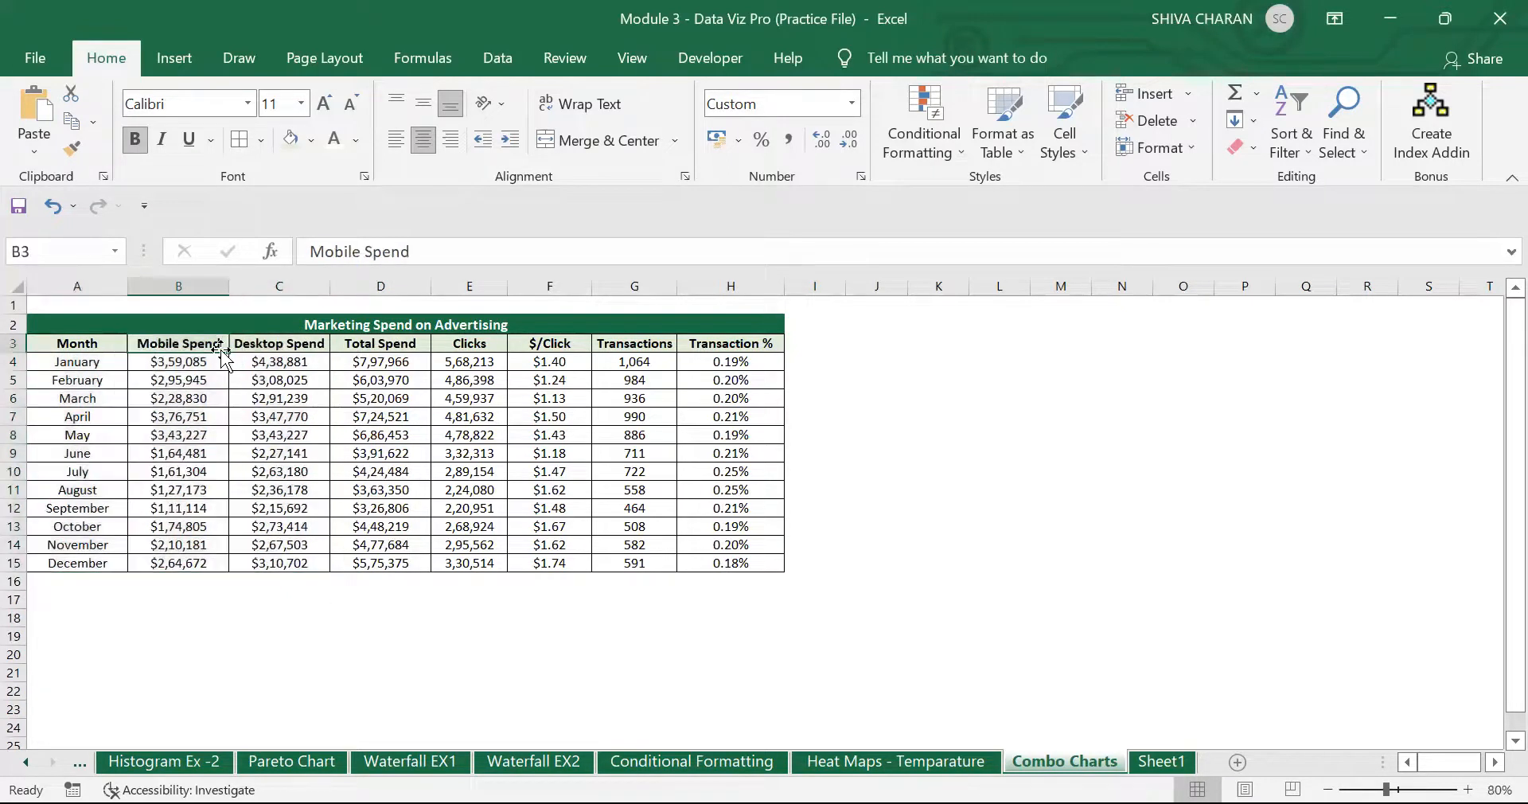
pyautogui.click(263, 341)
# Step: Insert a 2-D clustered column chart from the Month, Mobile Spend and Desktop Spend data in A3:C15
pyautogui.moveTo(99, 343); pyautogui.dragTo(285, 566)
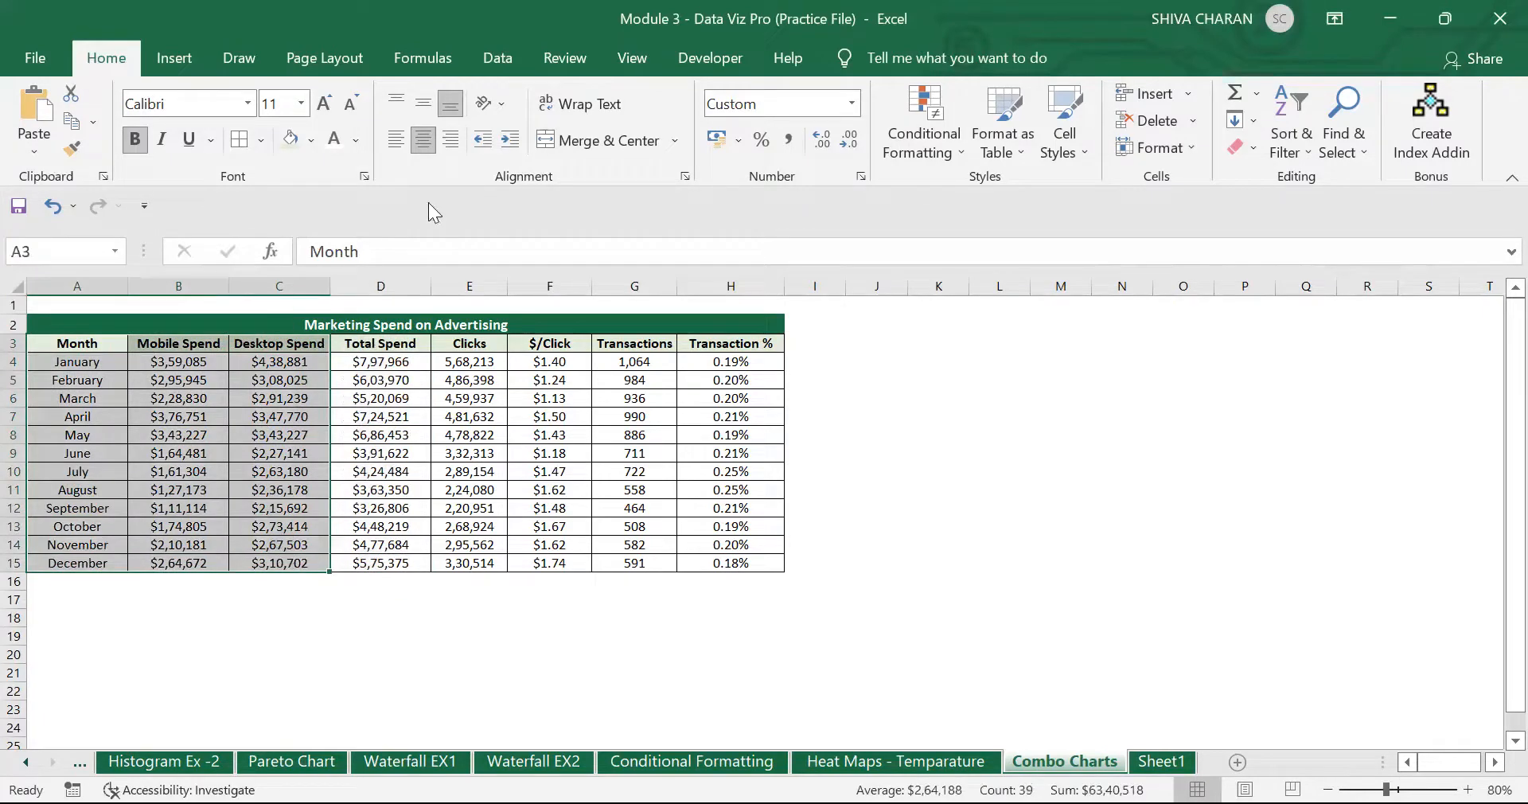
pyautogui.click(172, 57)
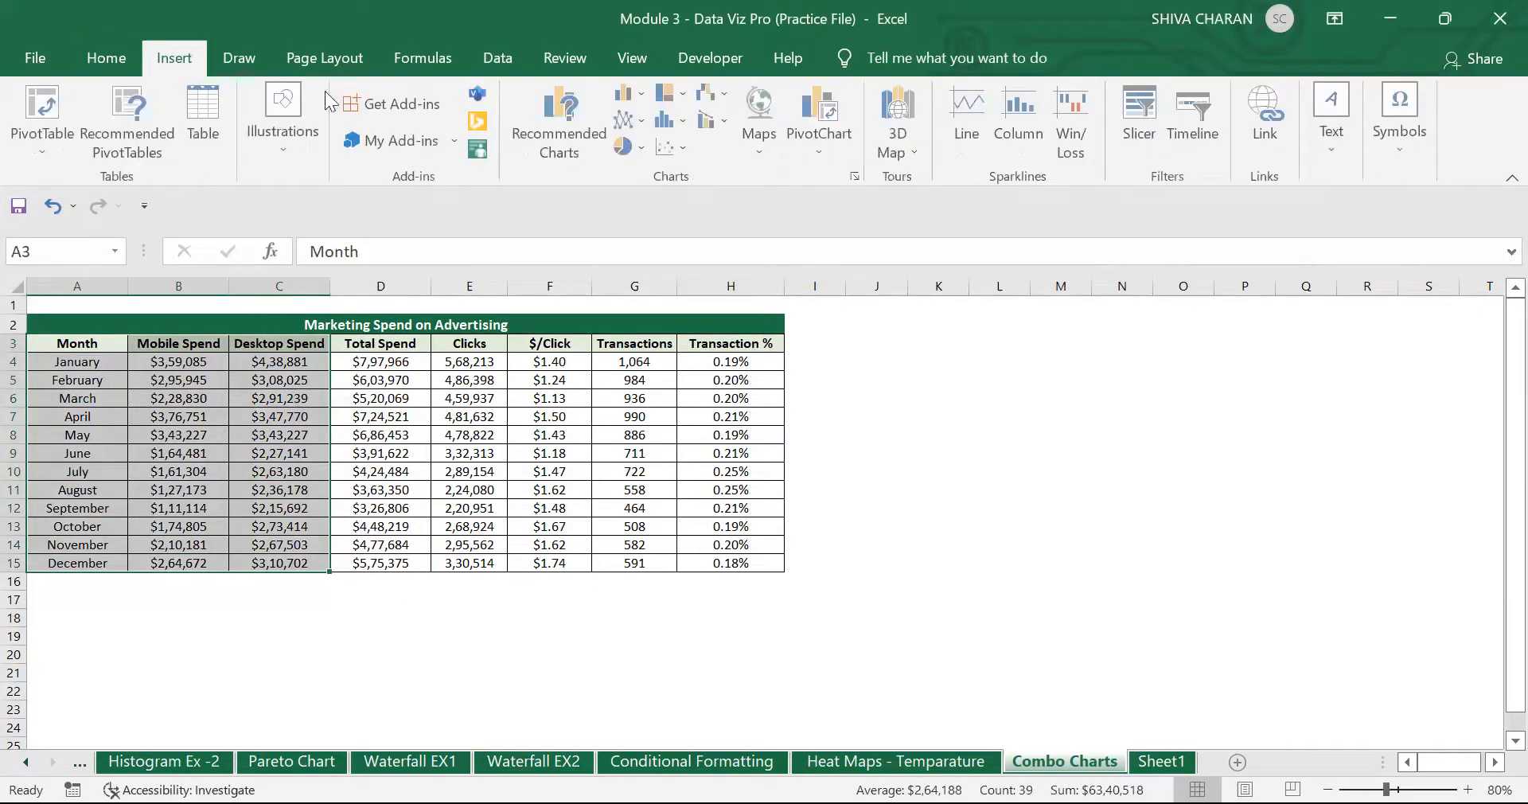
pyautogui.click(627, 93)
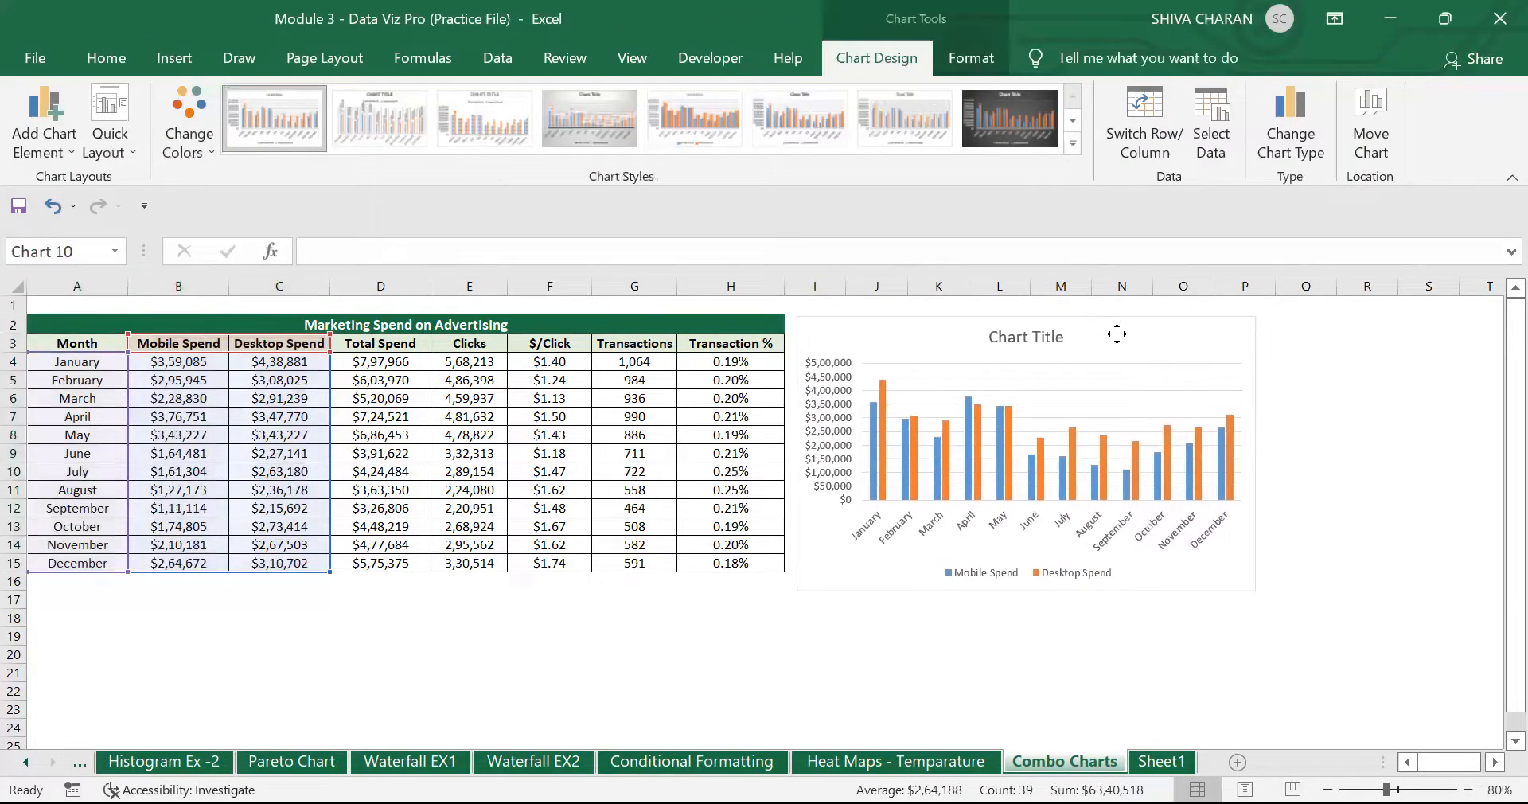
# Step: Change the column chart's title to "Mobile vs Desktop Spend" and close the title formatting options
pyautogui.doubleClick(1020, 333)
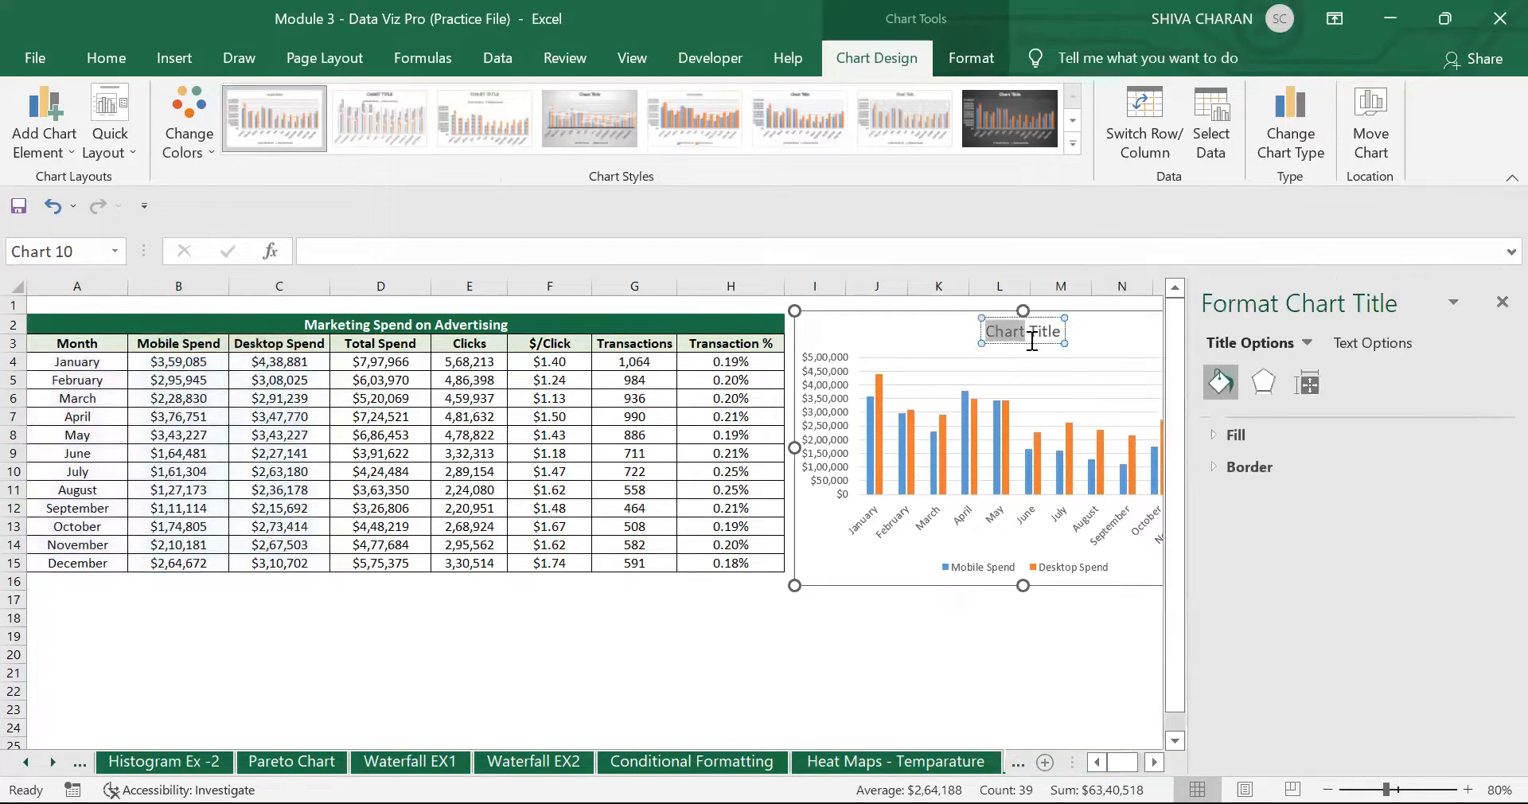
pyautogui.write('Mobile vs Desktop')
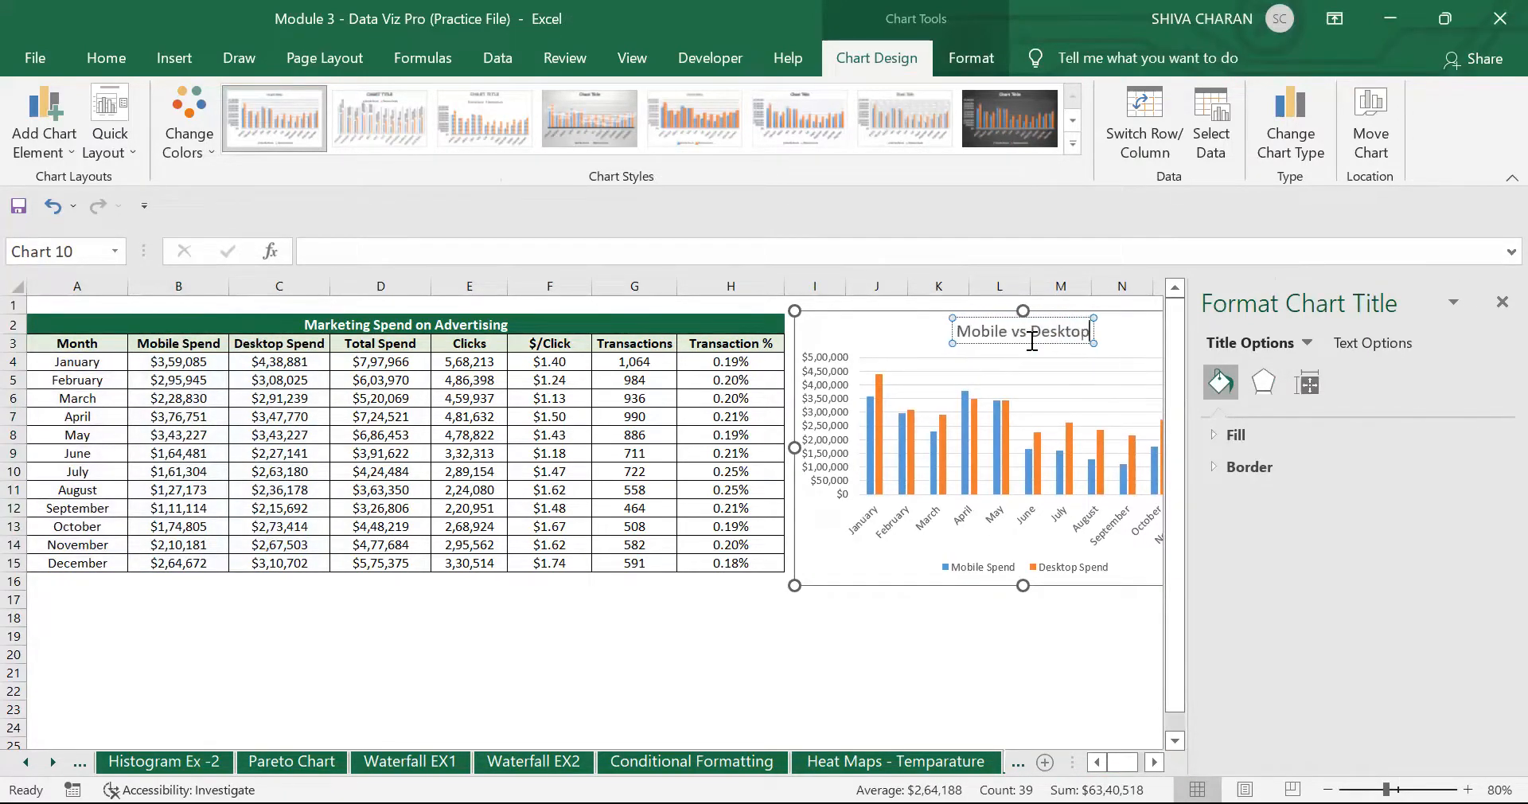
pyautogui.write(' Spend')
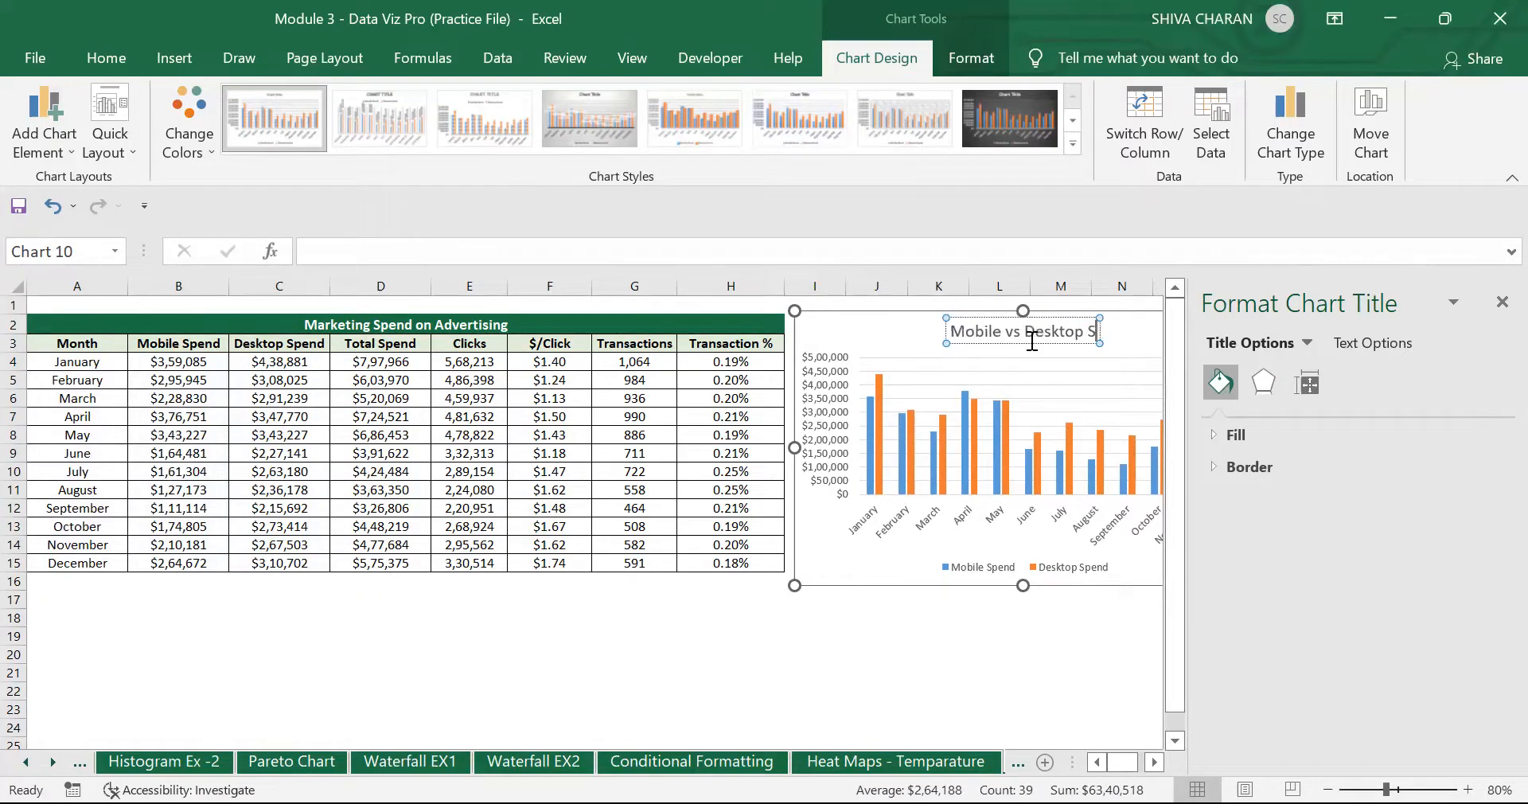
pyautogui.click(1502, 302)
pyautogui.click(815, 708)
# Step: Insert a second 2-D clustered column chart from the Month and Total Spend columns, A3:A15 and D3:D15
pyautogui.moveTo(86, 349); pyautogui.dragTo(79, 565)
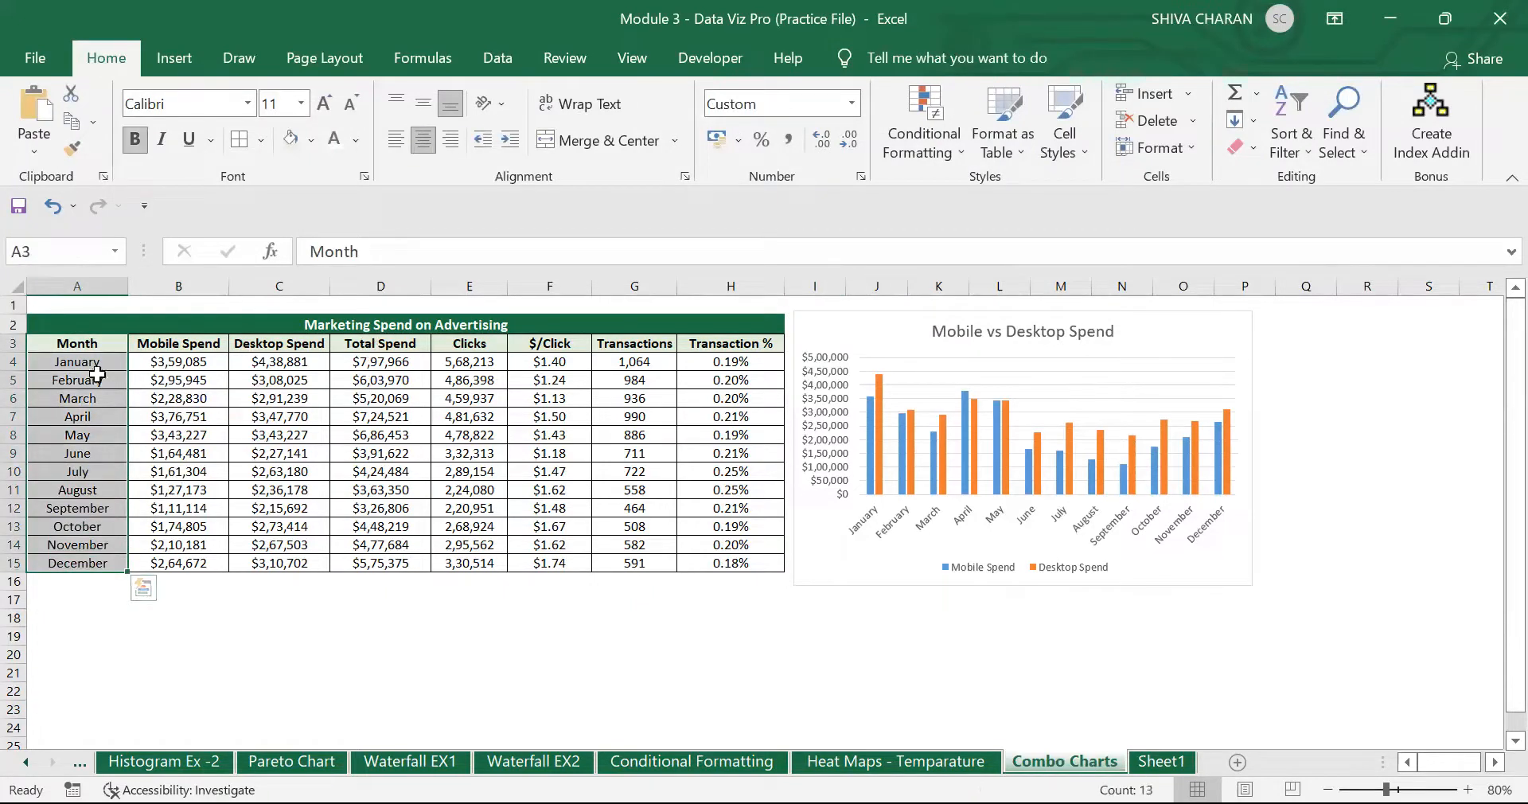
pyautogui.moveTo(402, 343); pyautogui.dragTo(416, 563)
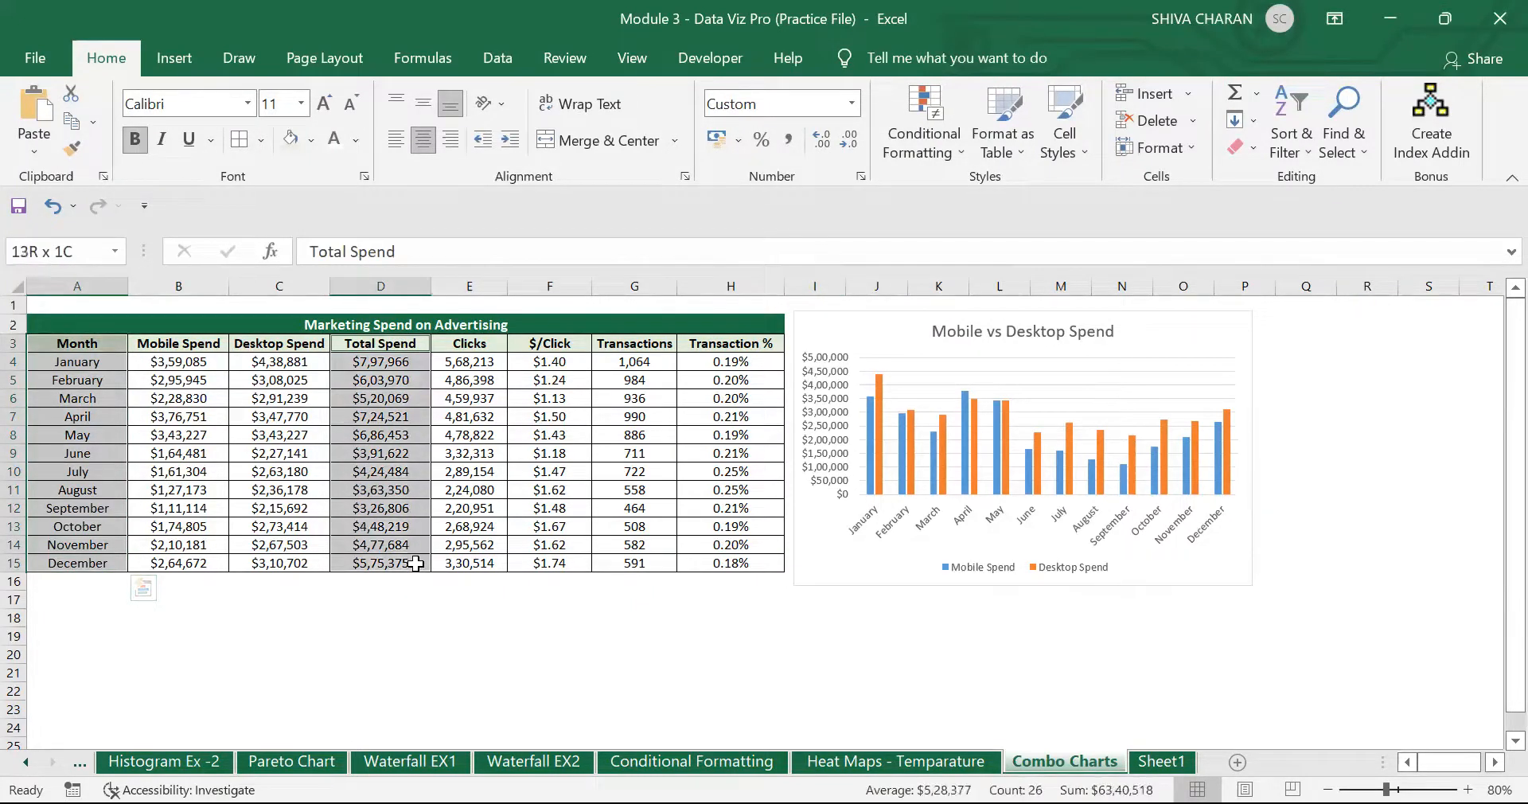
pyautogui.click(188, 57)
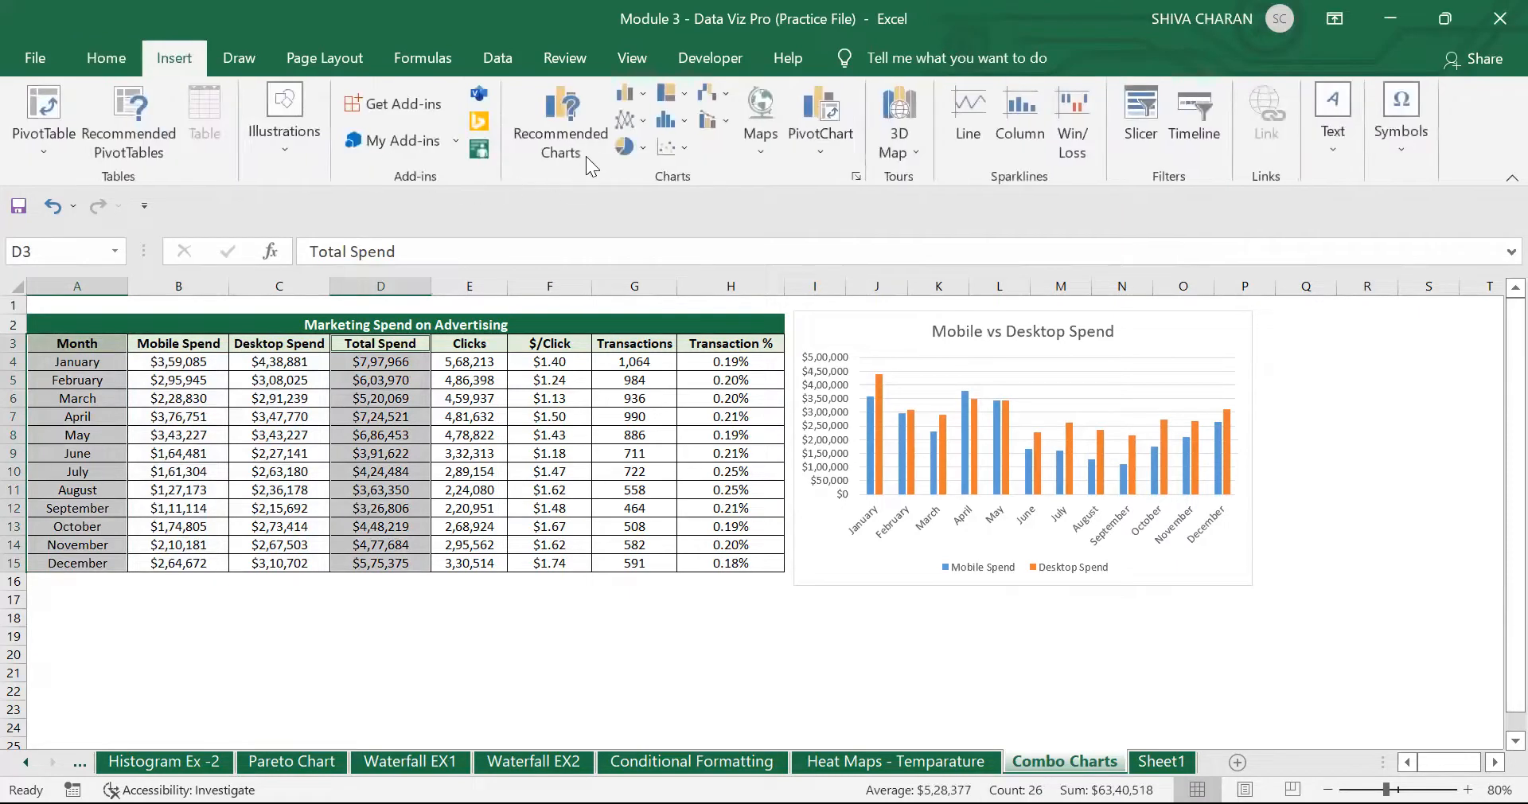
pyautogui.click(636, 97)
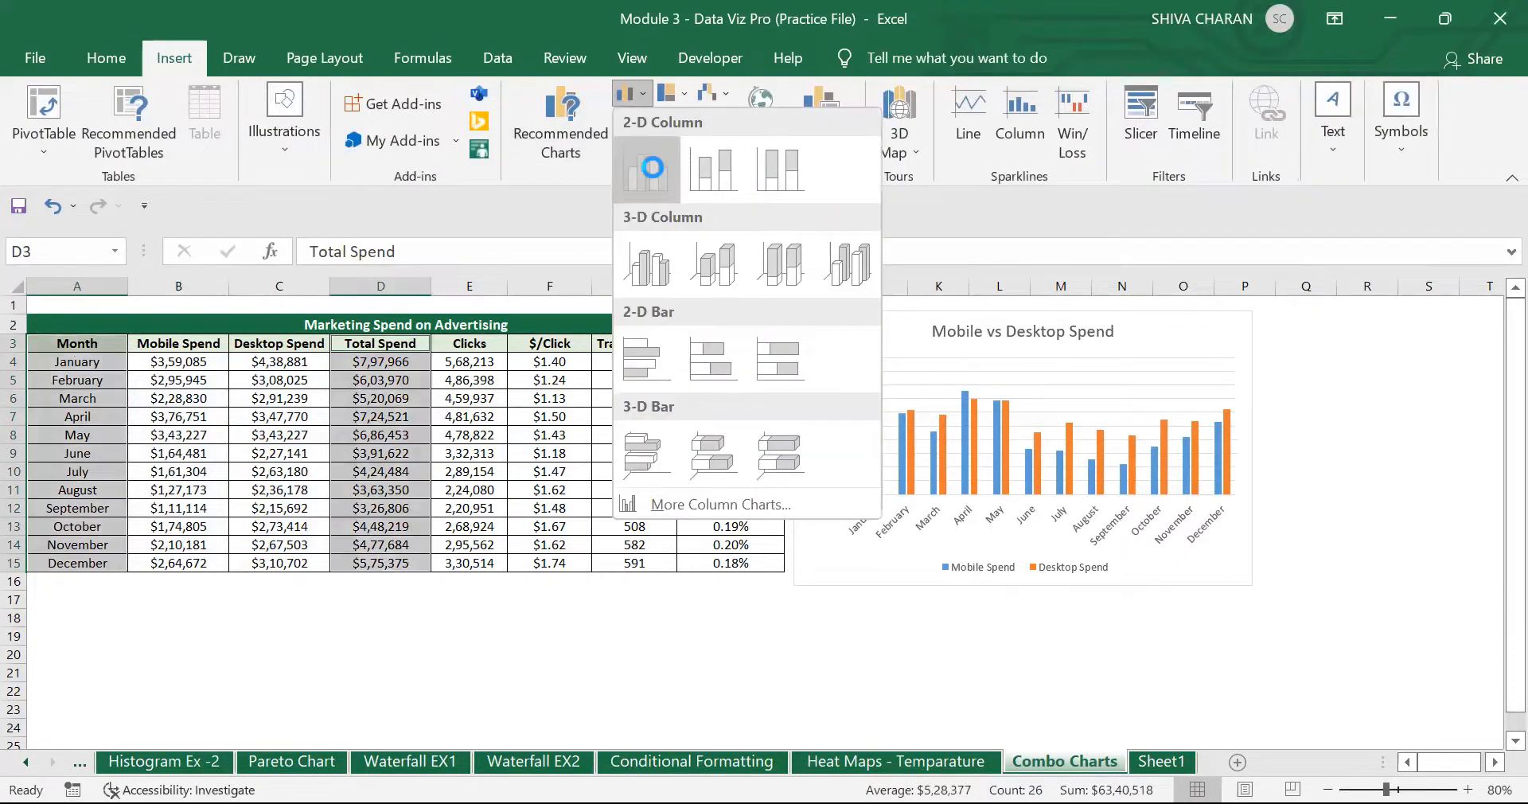
pyautogui.click(646, 168)
# Step: Place the Total Spend chart beside the Mobile vs Desktop Spend chart, with their upper edges level and no overlap
pyautogui.moveTo(642, 462); pyautogui.dragTo(1152, 426)
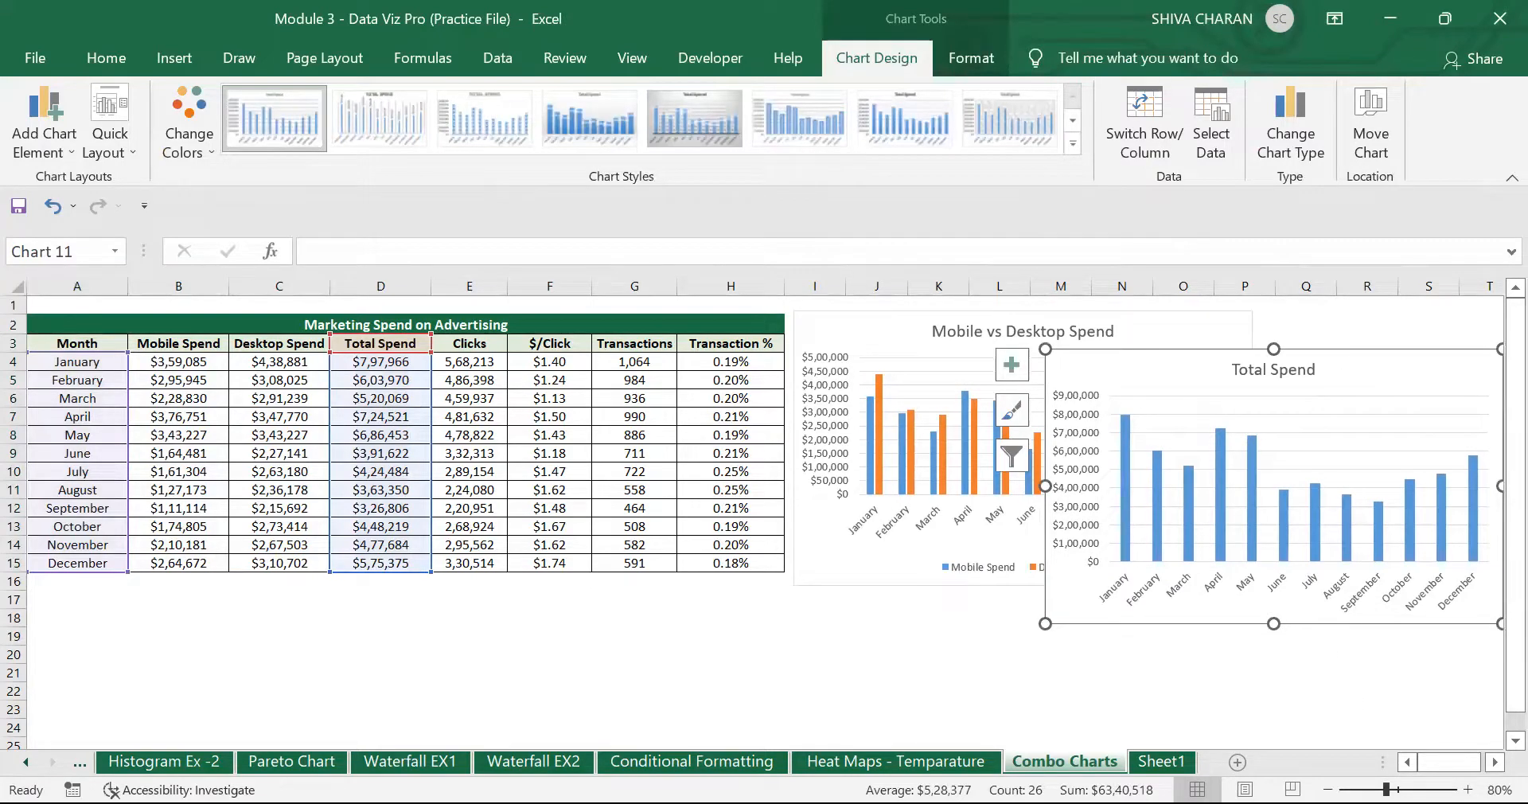
pyautogui.click(1327, 789)
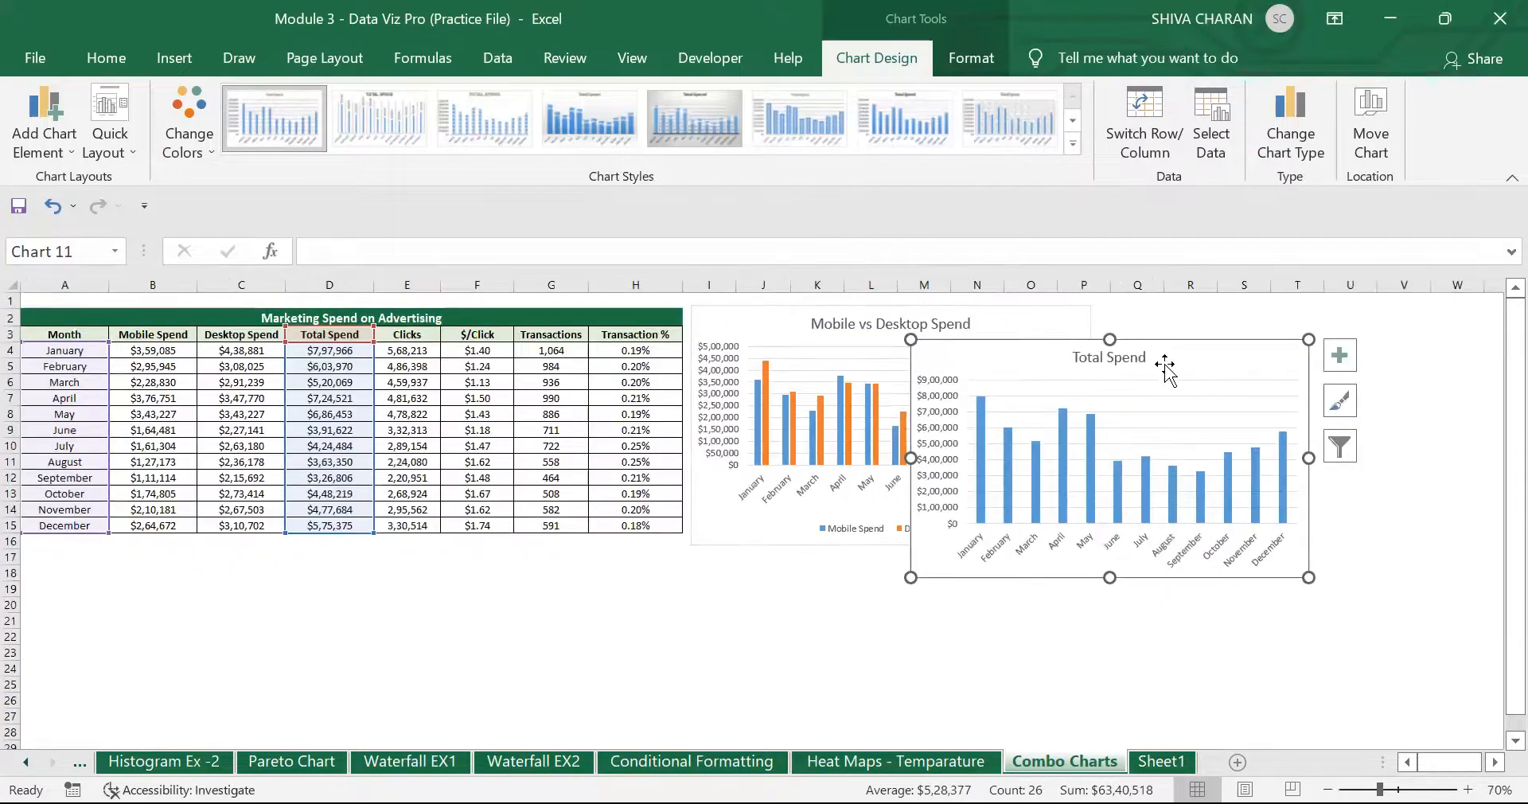
pyautogui.moveTo(1164, 366); pyautogui.dragTo(1351, 327)
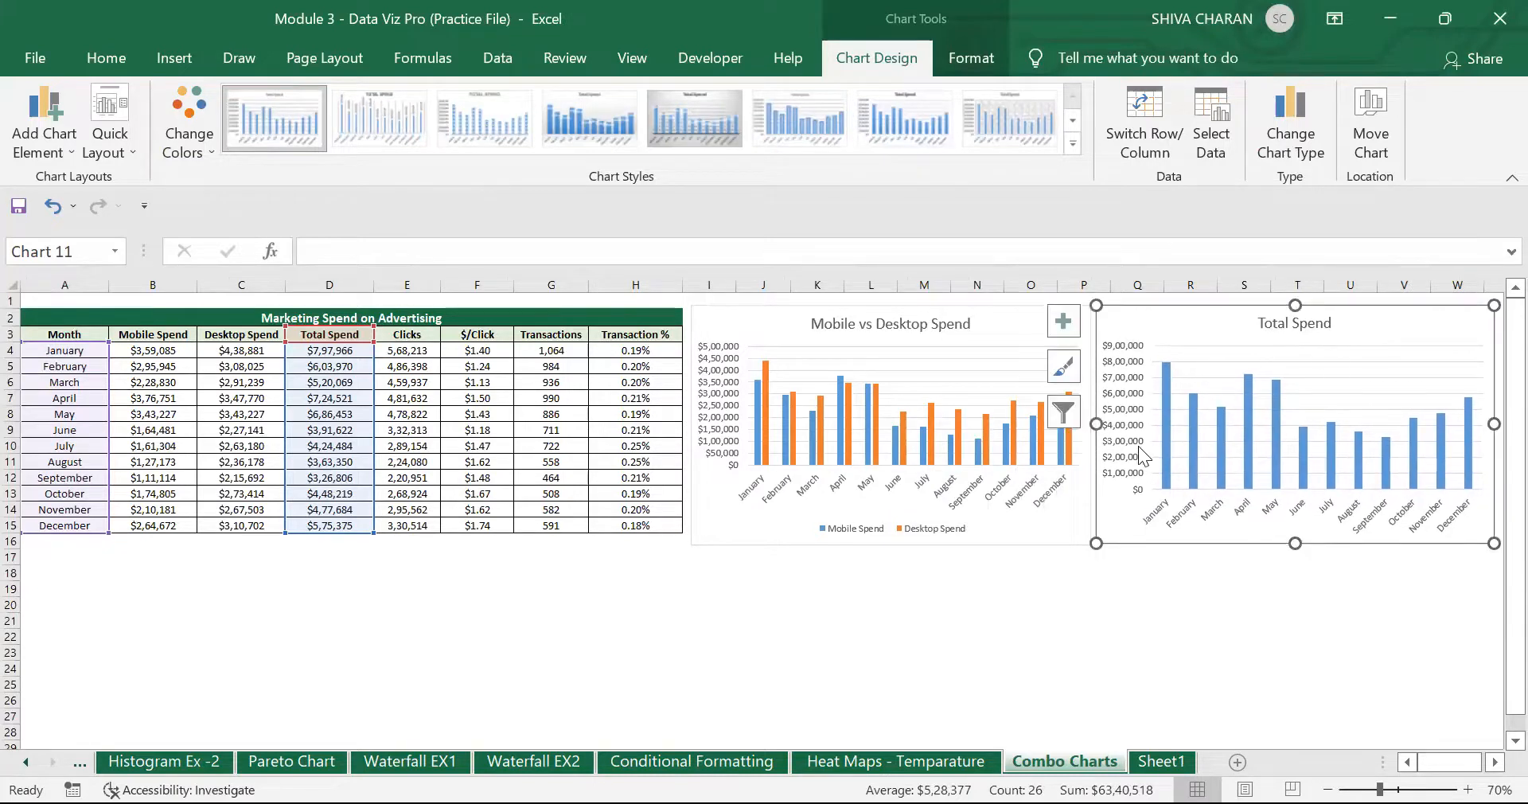
pyautogui.click(1050, 531)
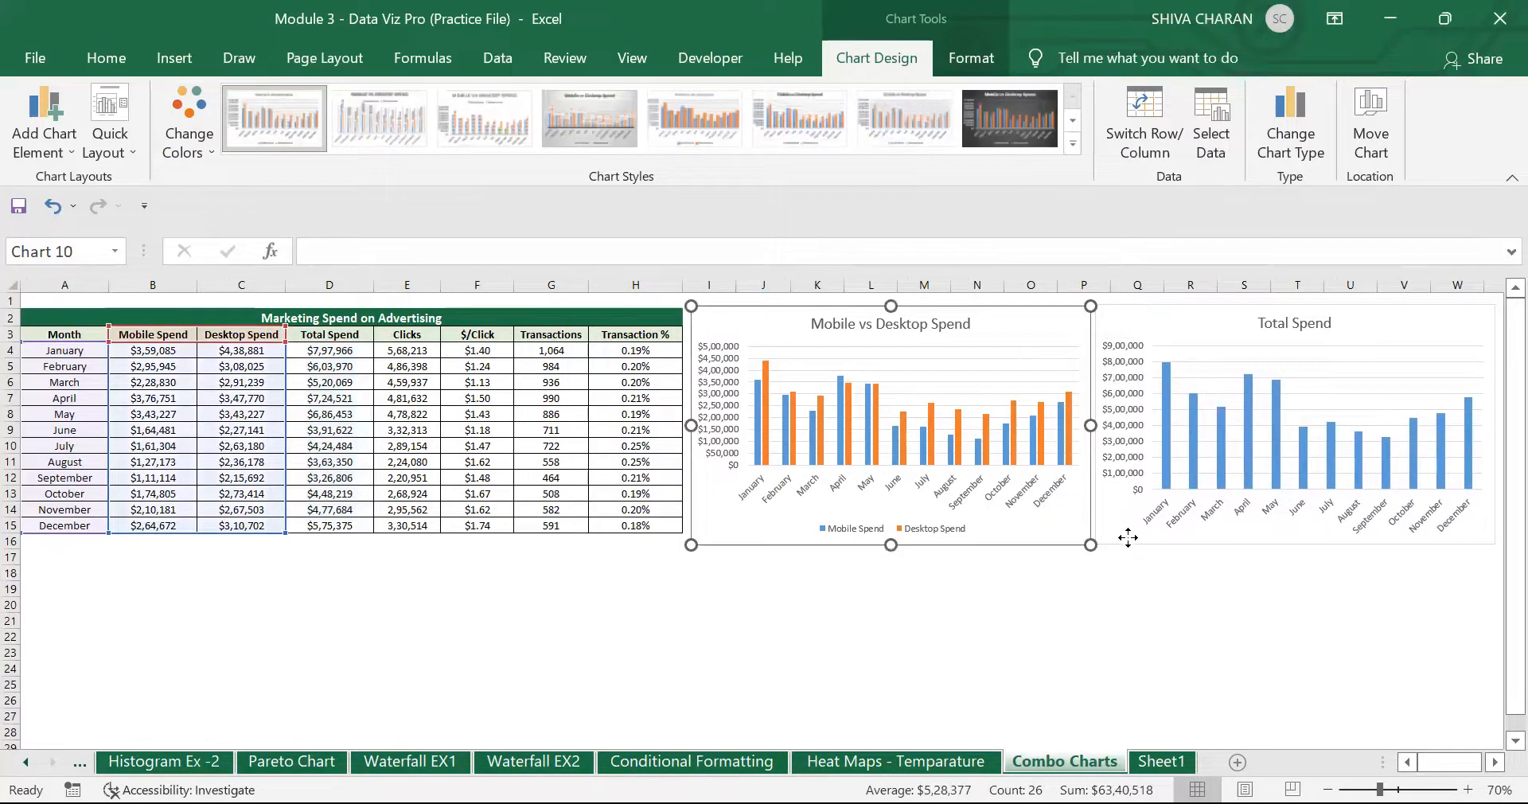
# Step: Compare the January columns in the Mobile vs Desktop Spend chart with the January column in the Total Spend chart
pyautogui.click(1128, 538)
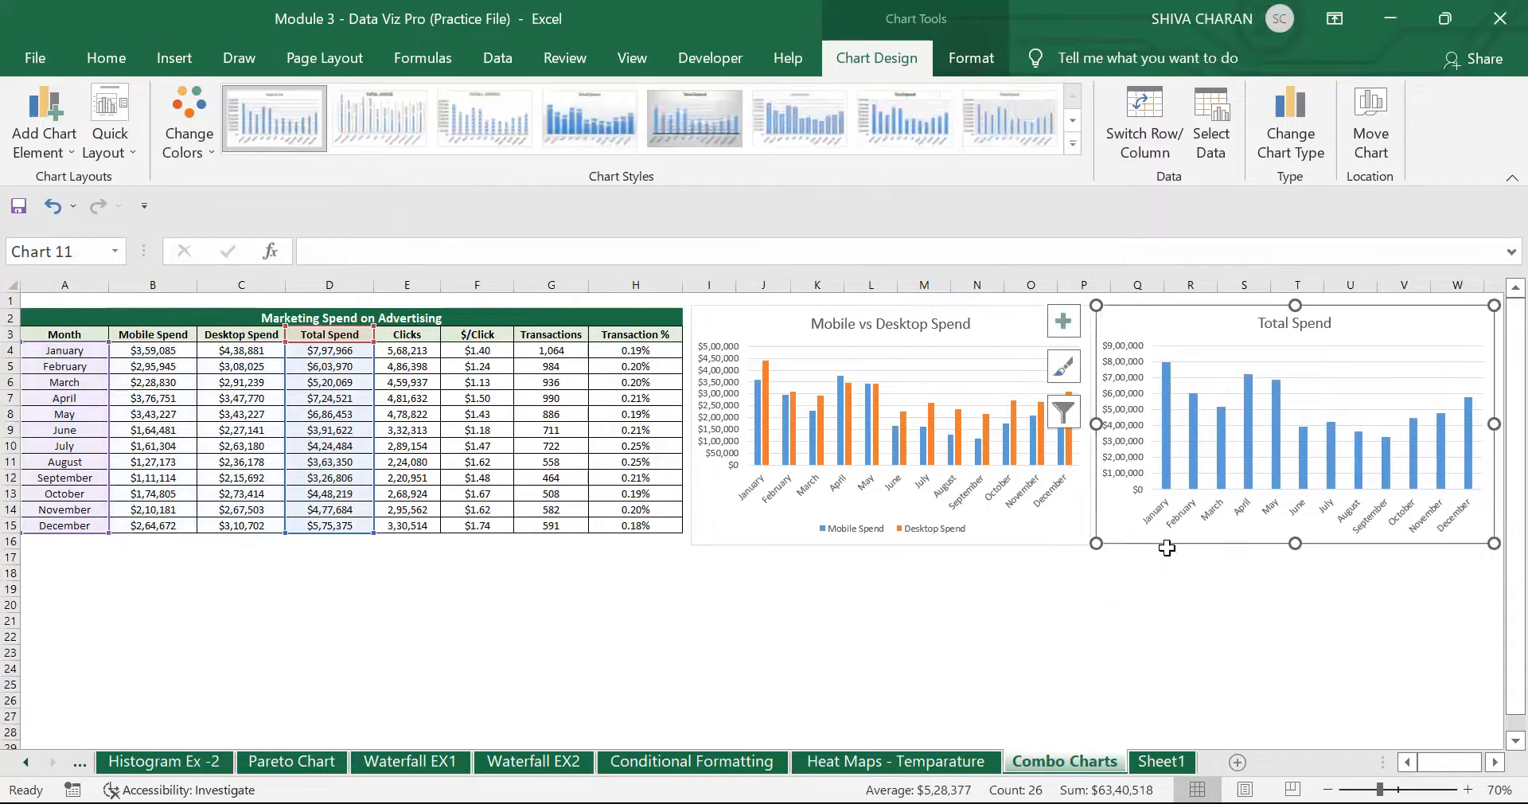
pyautogui.click(1064, 540)
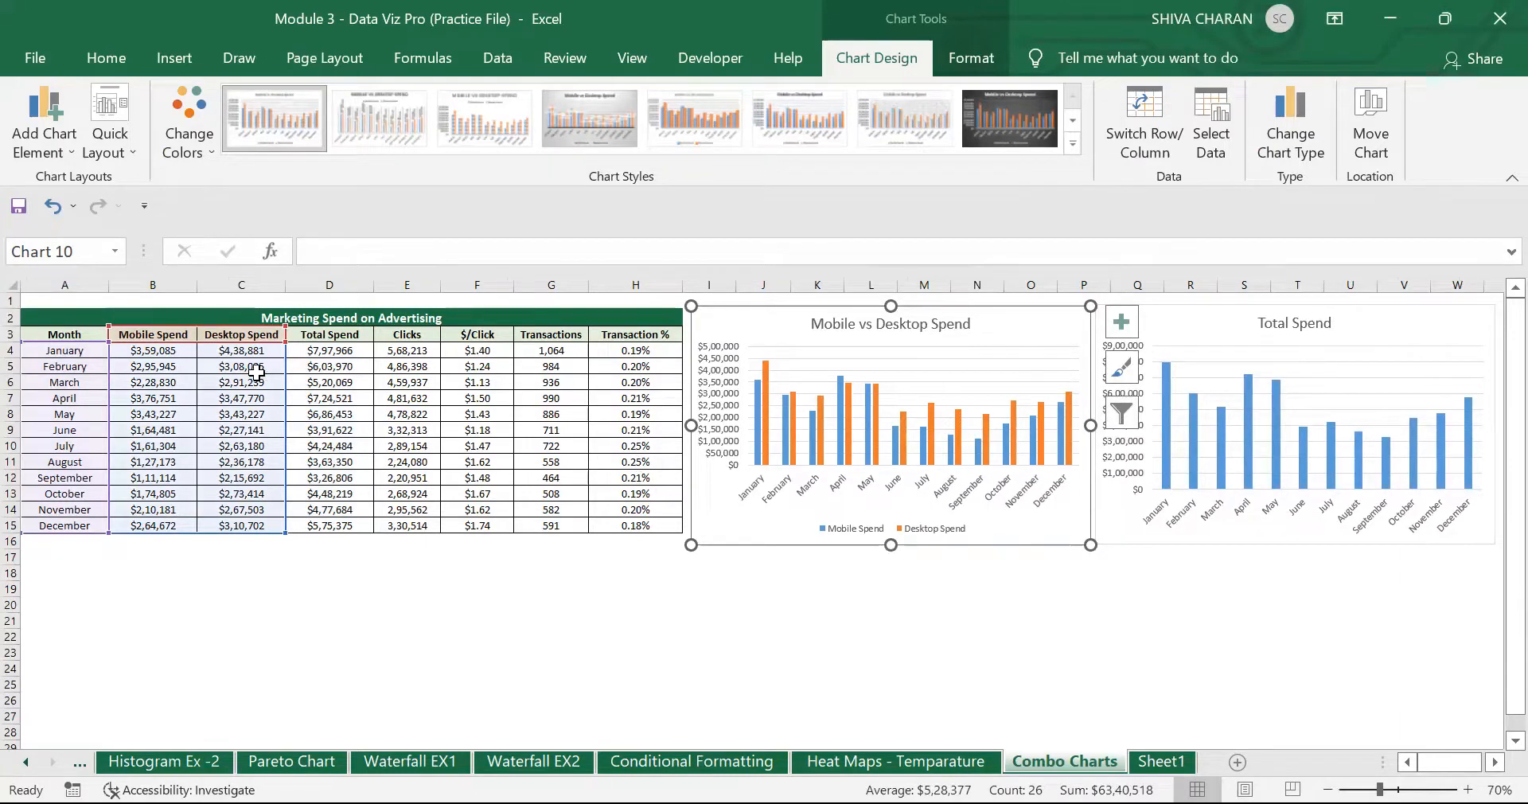
pyautogui.moveTo(1192, 425)
pyautogui.moveTo(1380, 788); pyautogui.dragTo(1444, 764)
pyautogui.click(1495, 762)
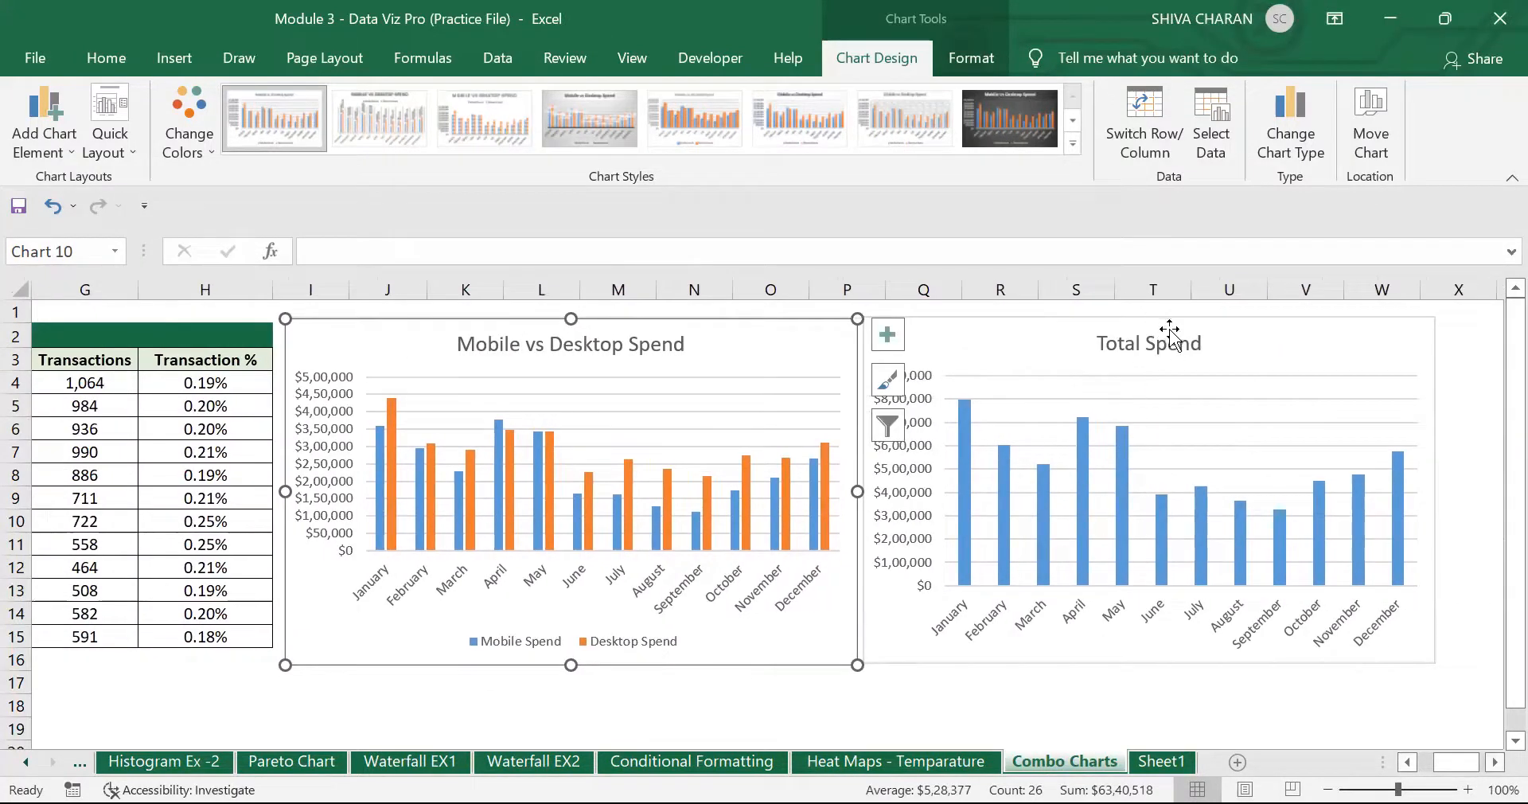
pyautogui.click(1206, 344)
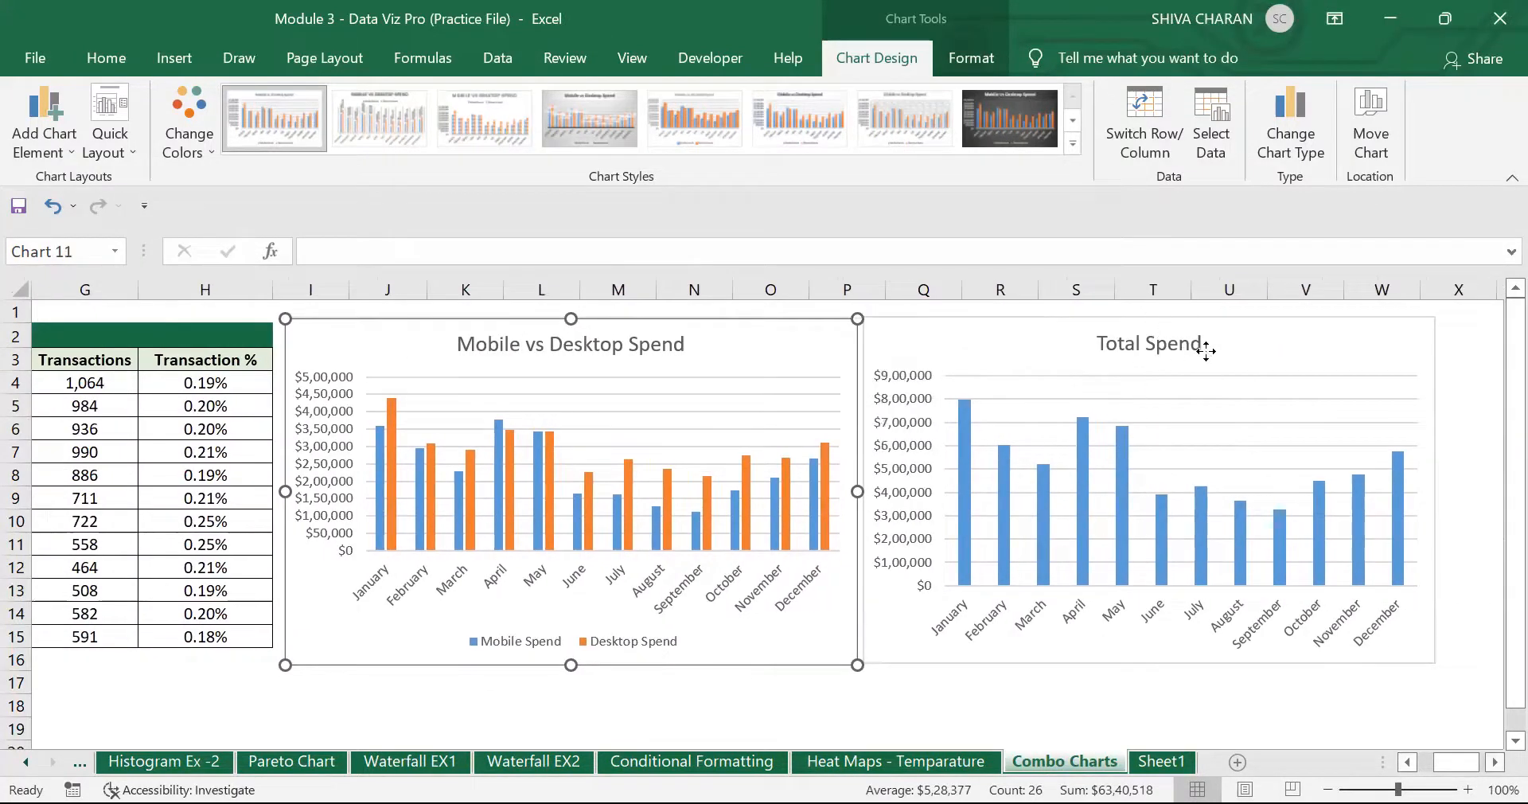
pyautogui.click(758, 354)
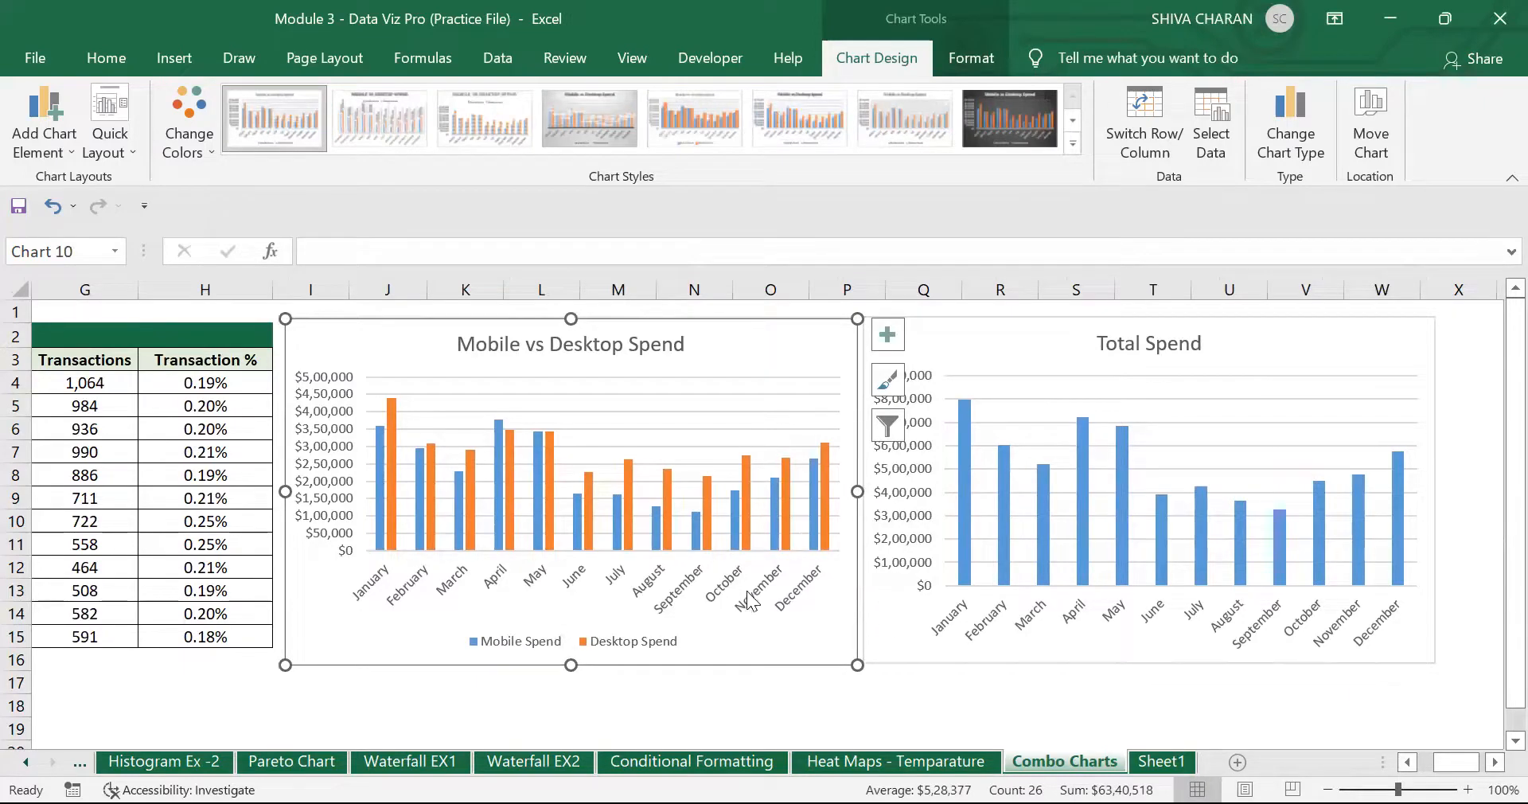
pyautogui.click(1066, 349)
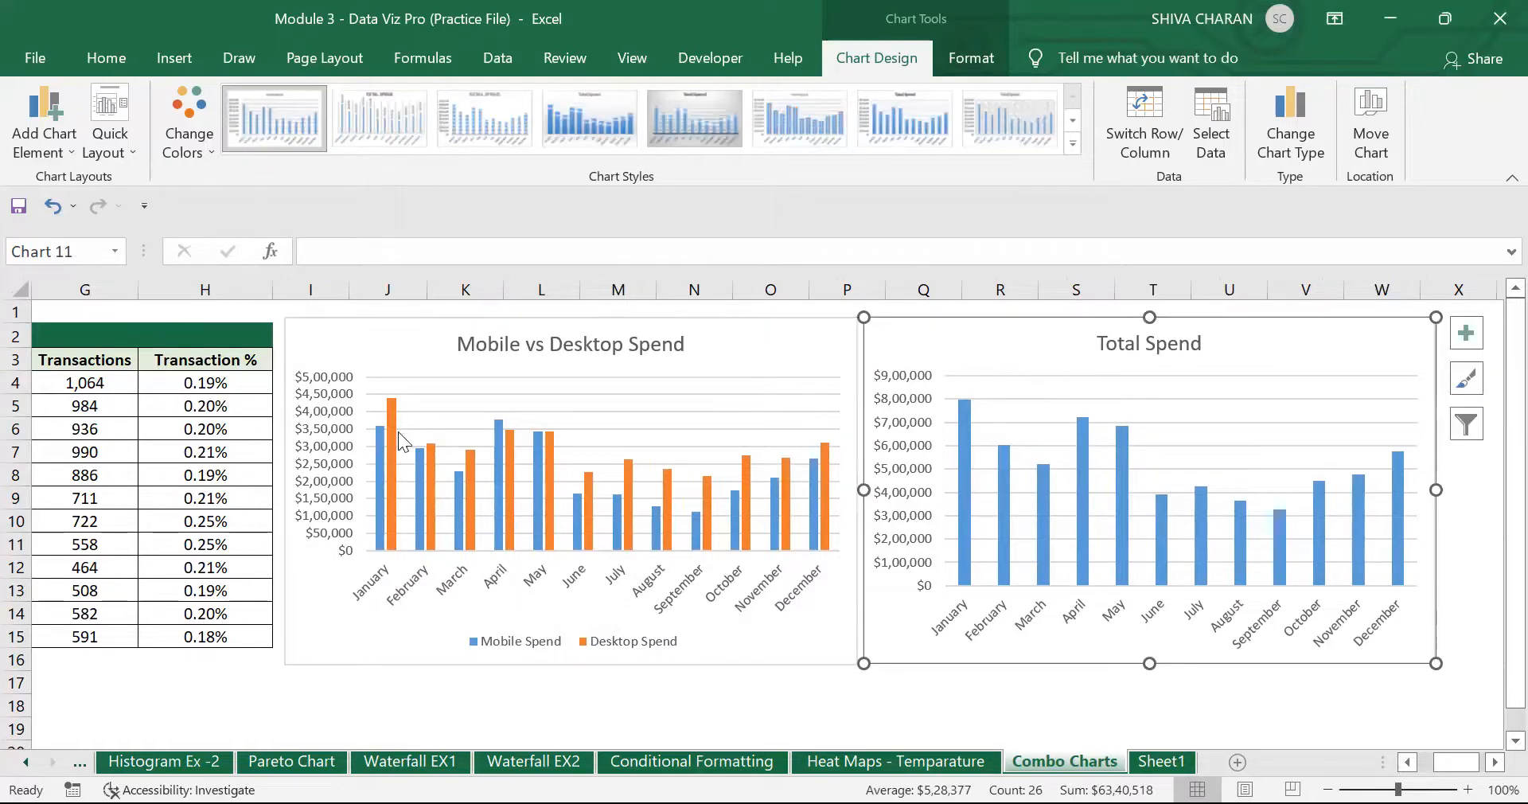
pyautogui.moveTo(391, 464)
pyautogui.click(963, 533)
pyautogui.click(969, 487)
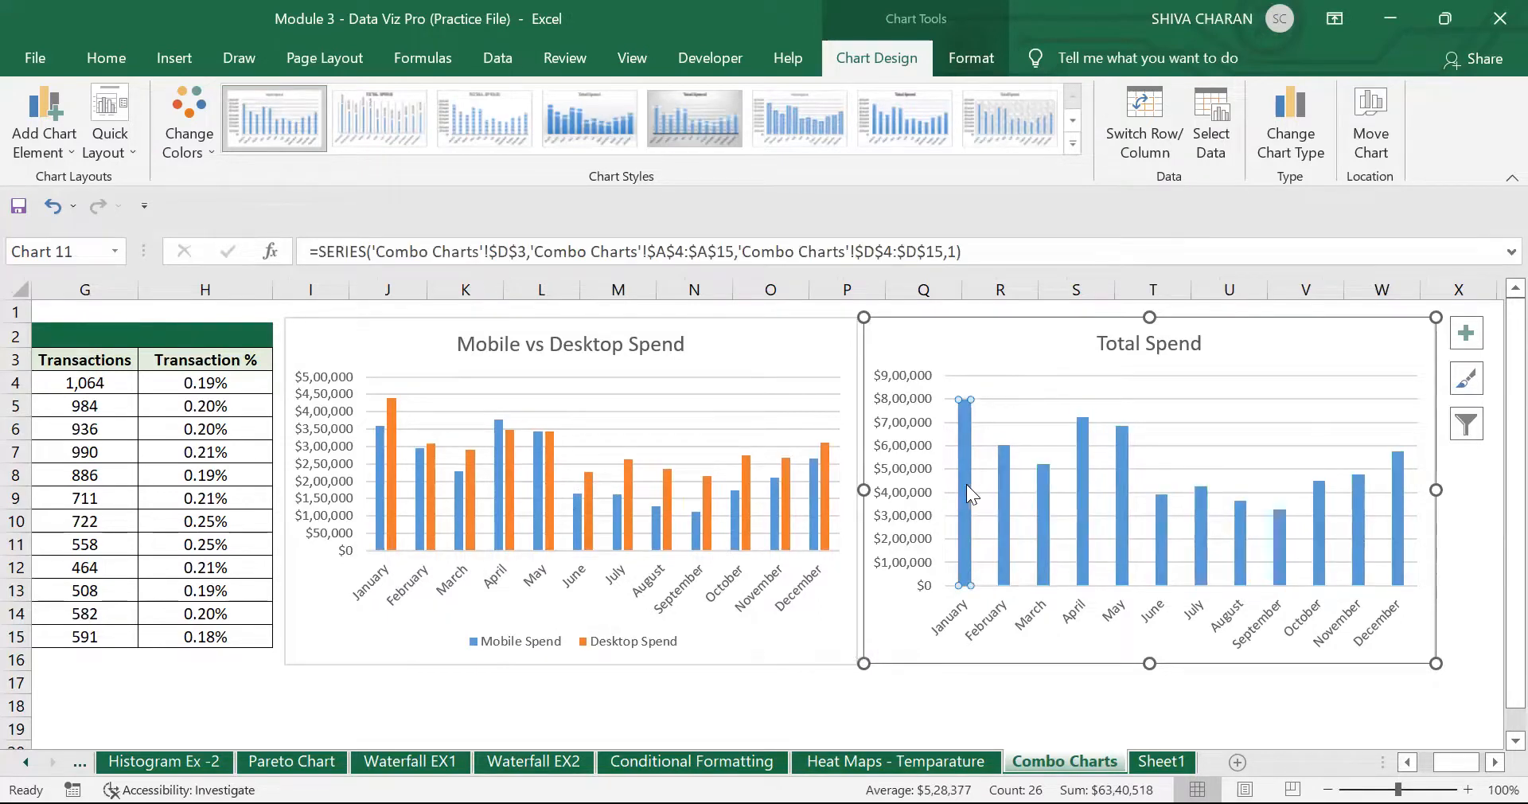
pyautogui.click(957, 338)
pyautogui.moveTo(969, 471)
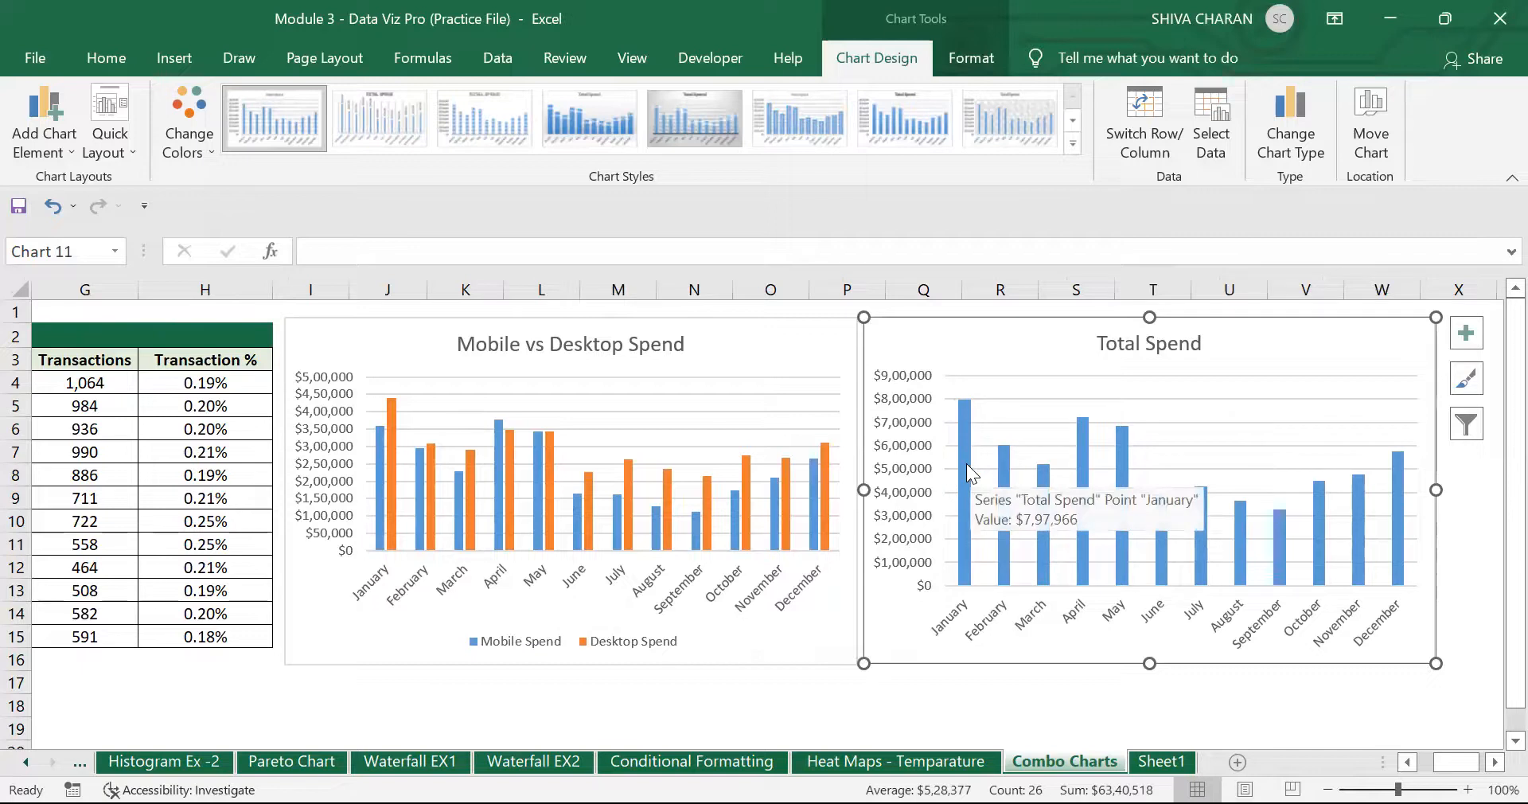
pyautogui.moveTo(390, 512)
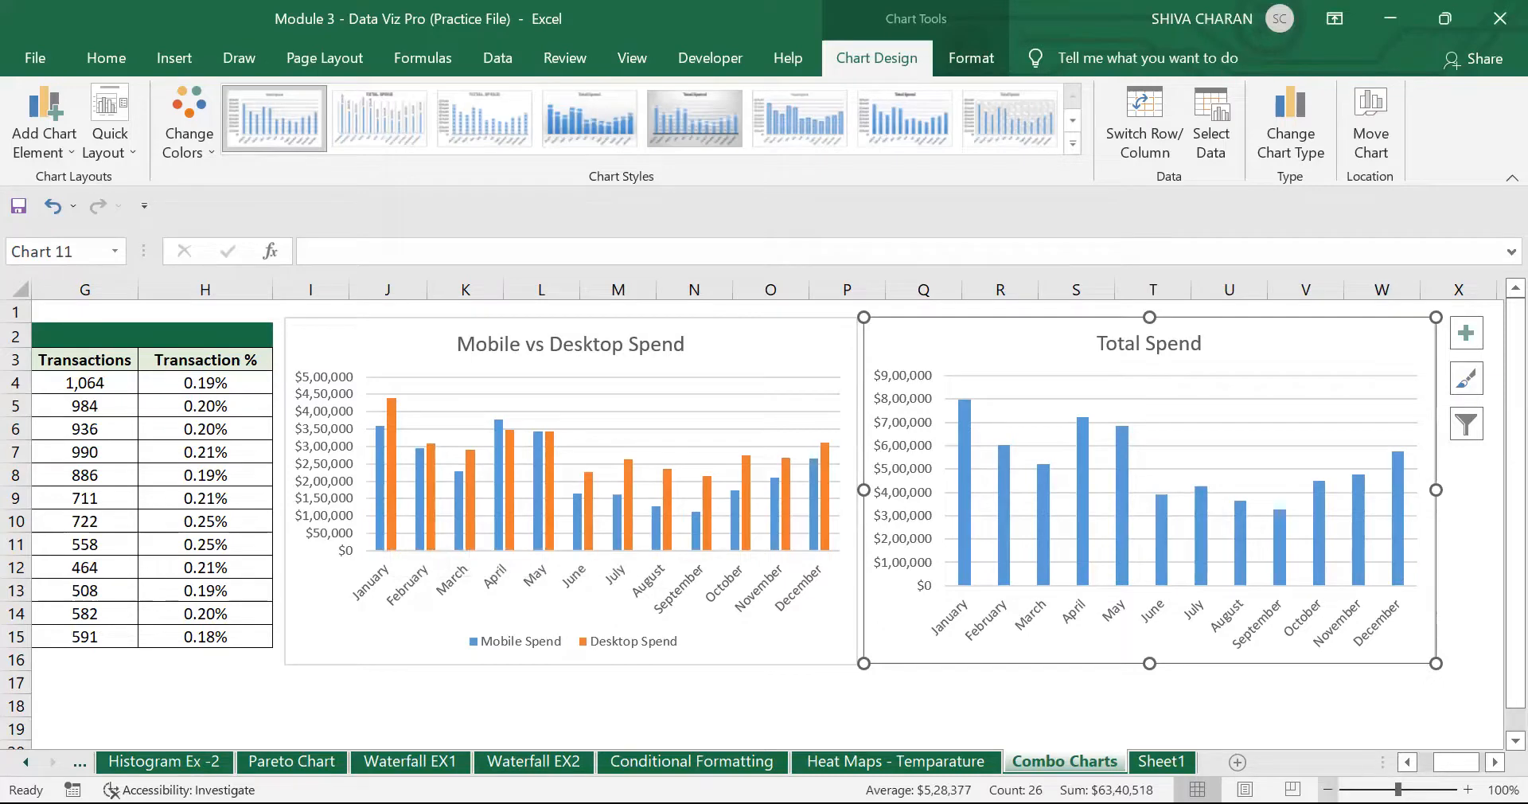
# Step: Delete both the Mobile vs Desktop Spend chart and the Total Spend chart from the sheet
pyautogui.click(1327, 789)
pyautogui.hscroll(-2, 1405, 549)
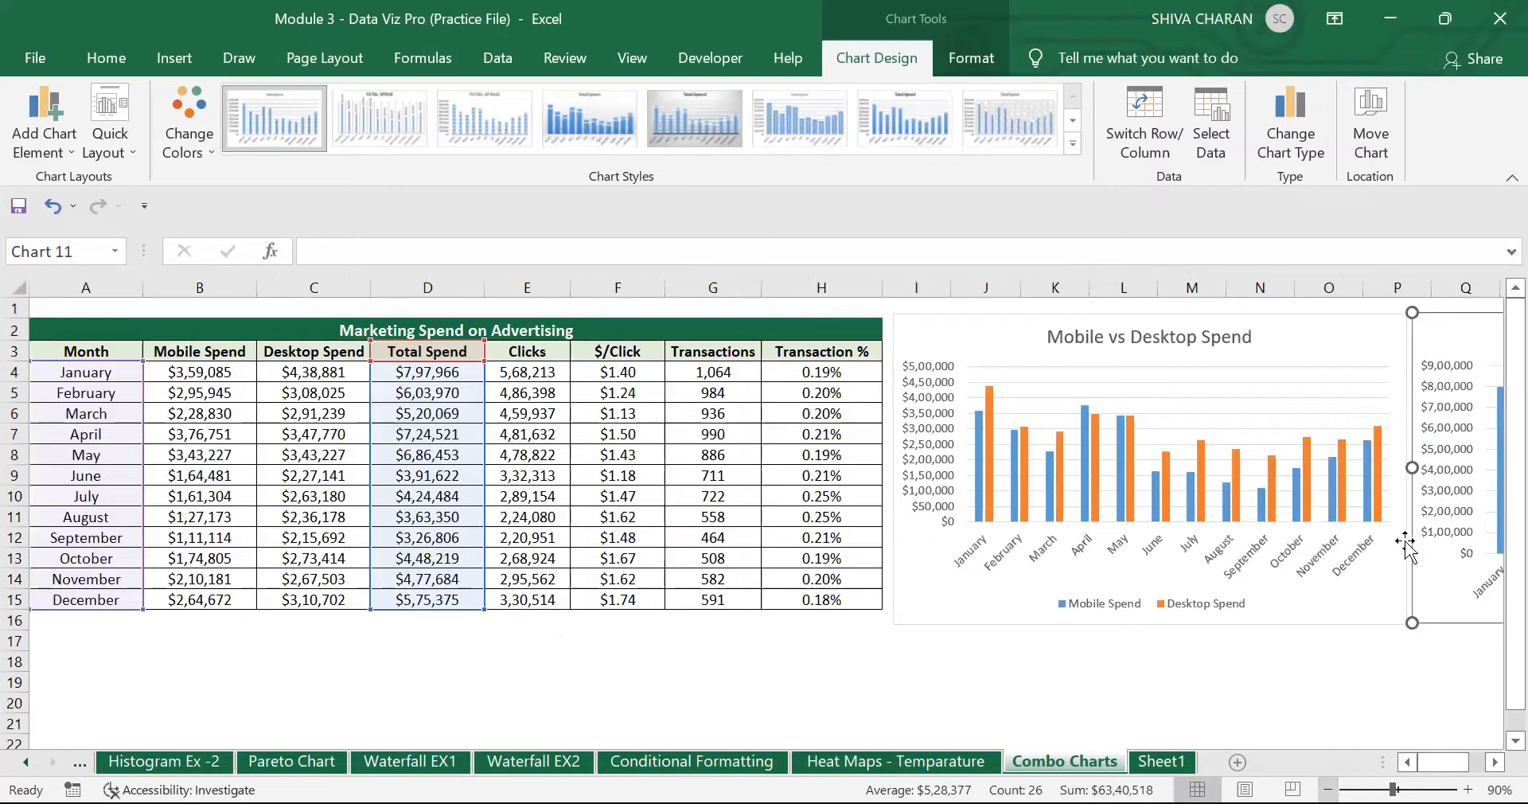
pyautogui.click(1328, 610)
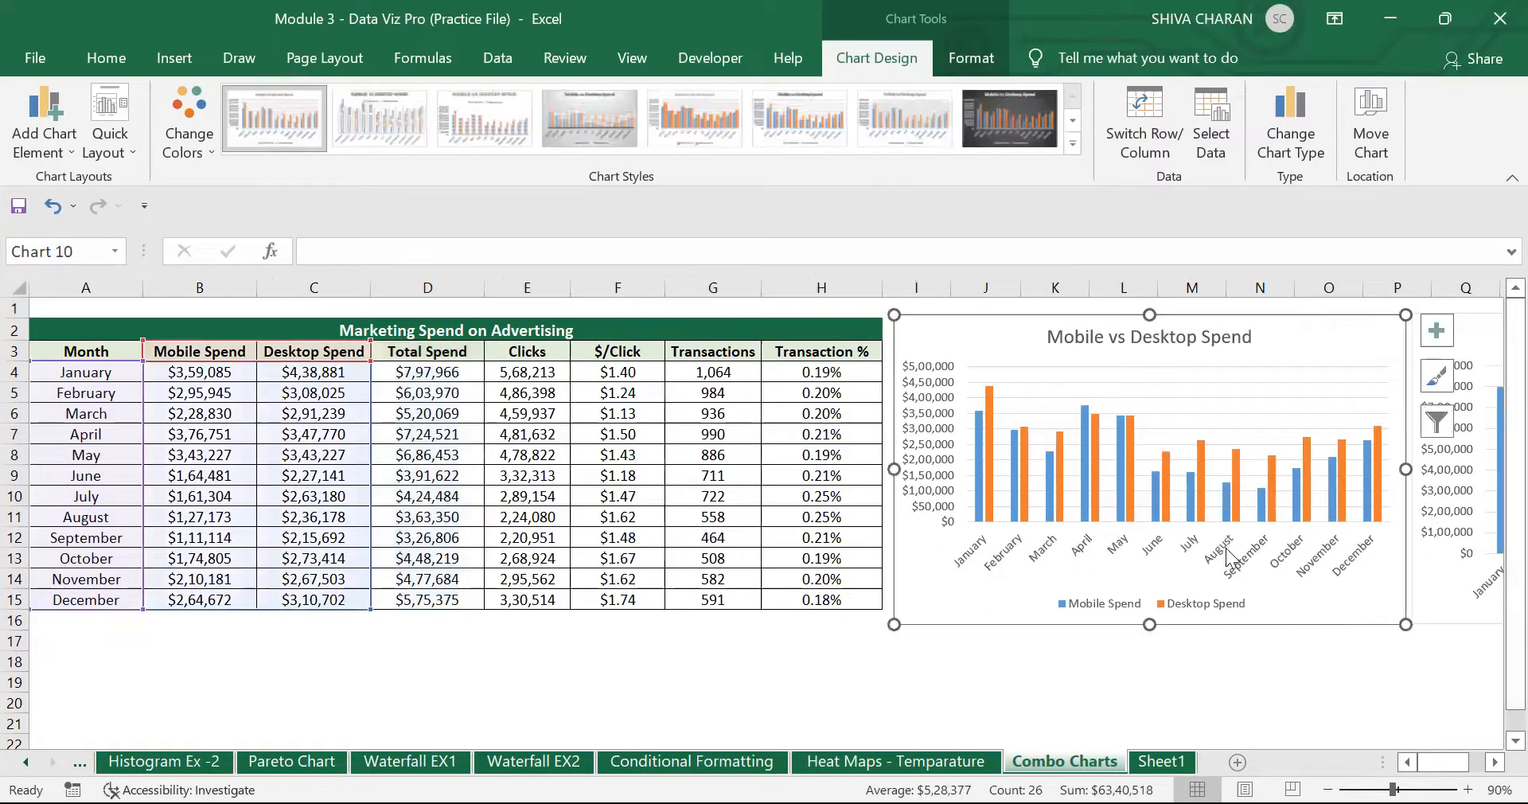
pyautogui.click(1432, 557)
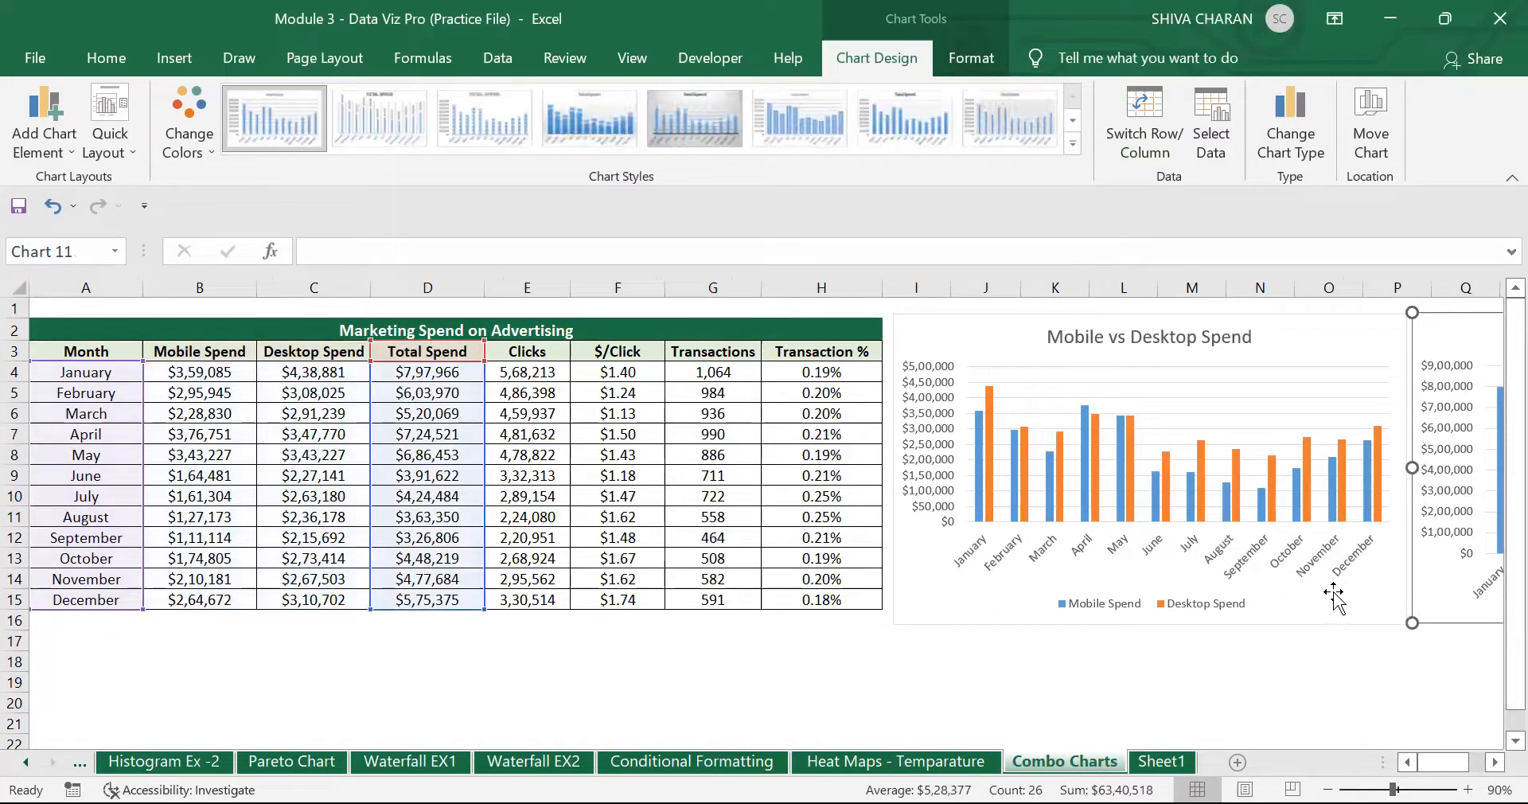
pyautogui.click(1327, 789)
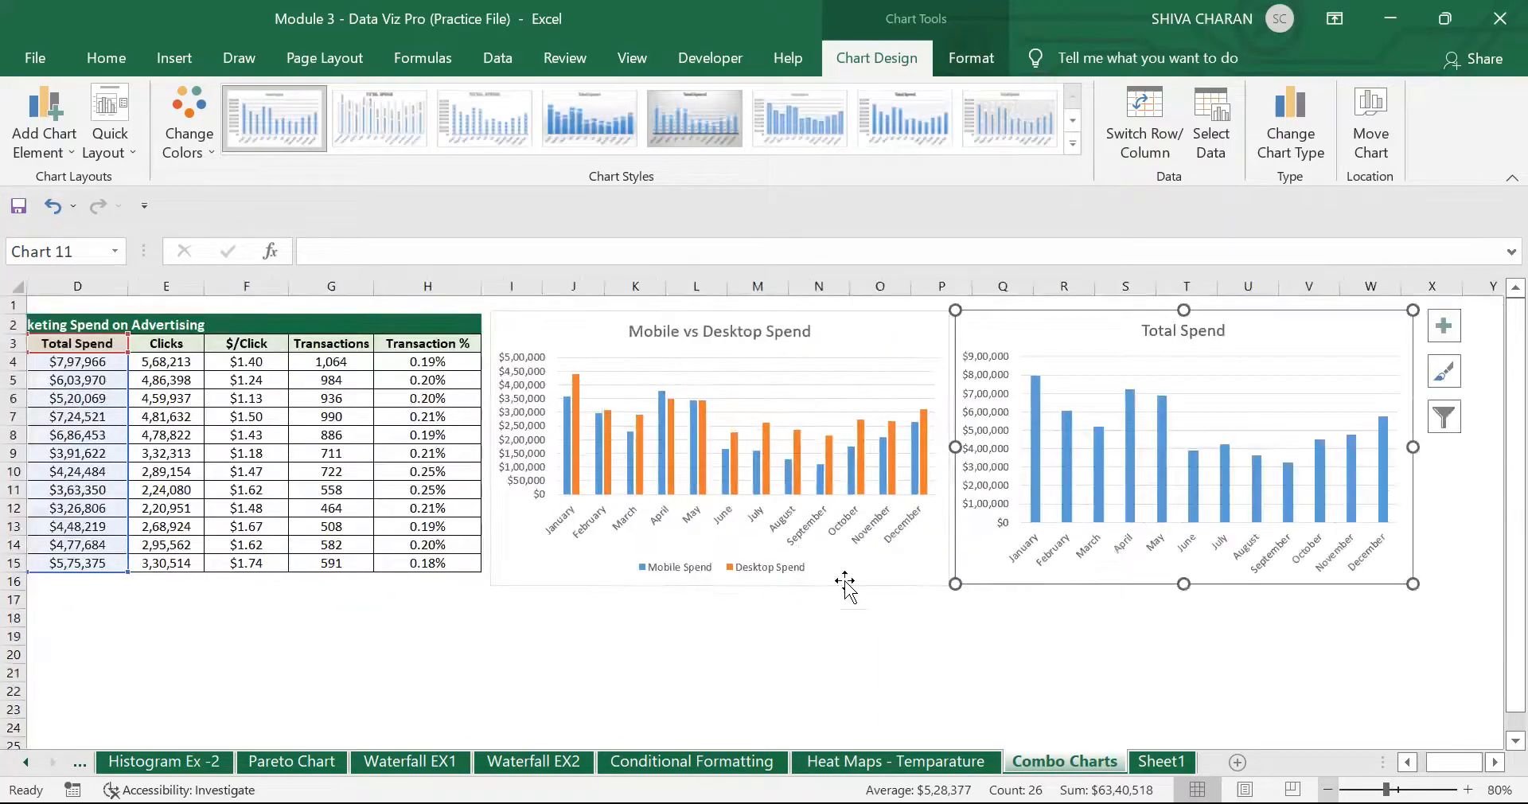
pyautogui.click(923, 570)
pyautogui.press('Delete')
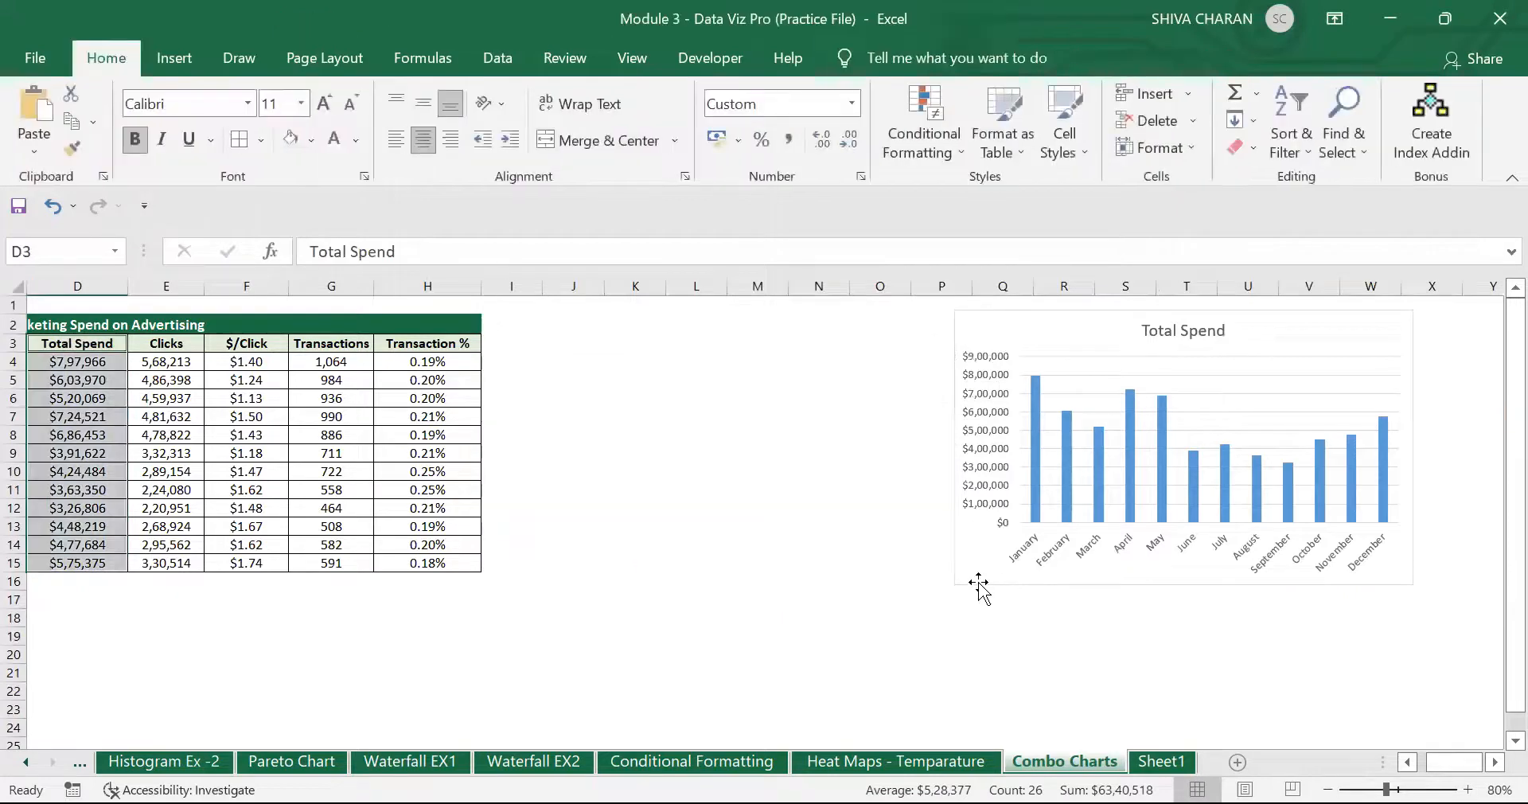
pyautogui.click(978, 582)
pyautogui.press('Delete')
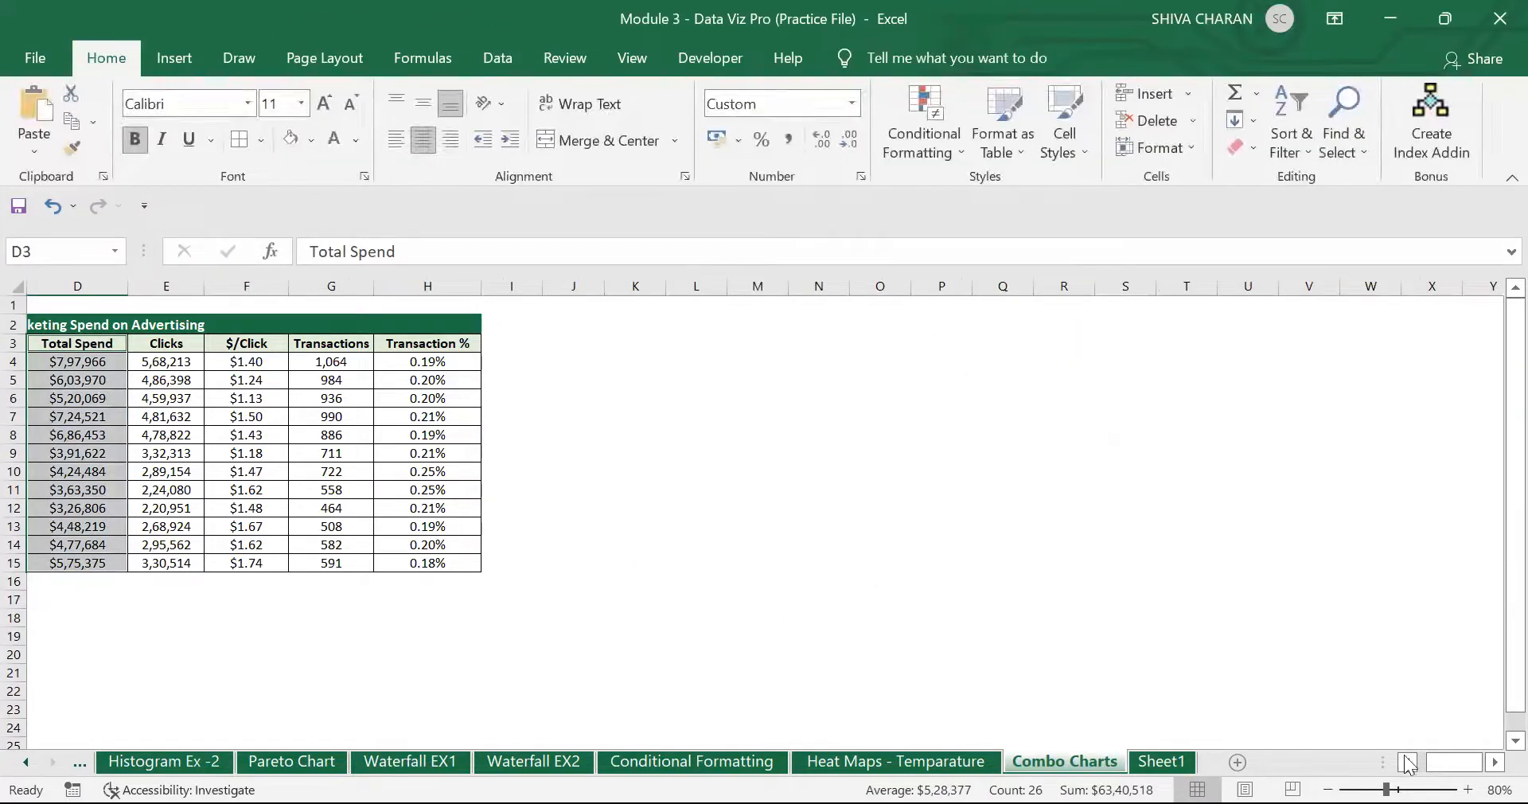
# Step: Insert a Clustered Column - Line combo chart from A3:D15, with Mobile and Desktop Spend as columns and Total Spend as a line
pyautogui.hscroll(-3, 1355, 606)
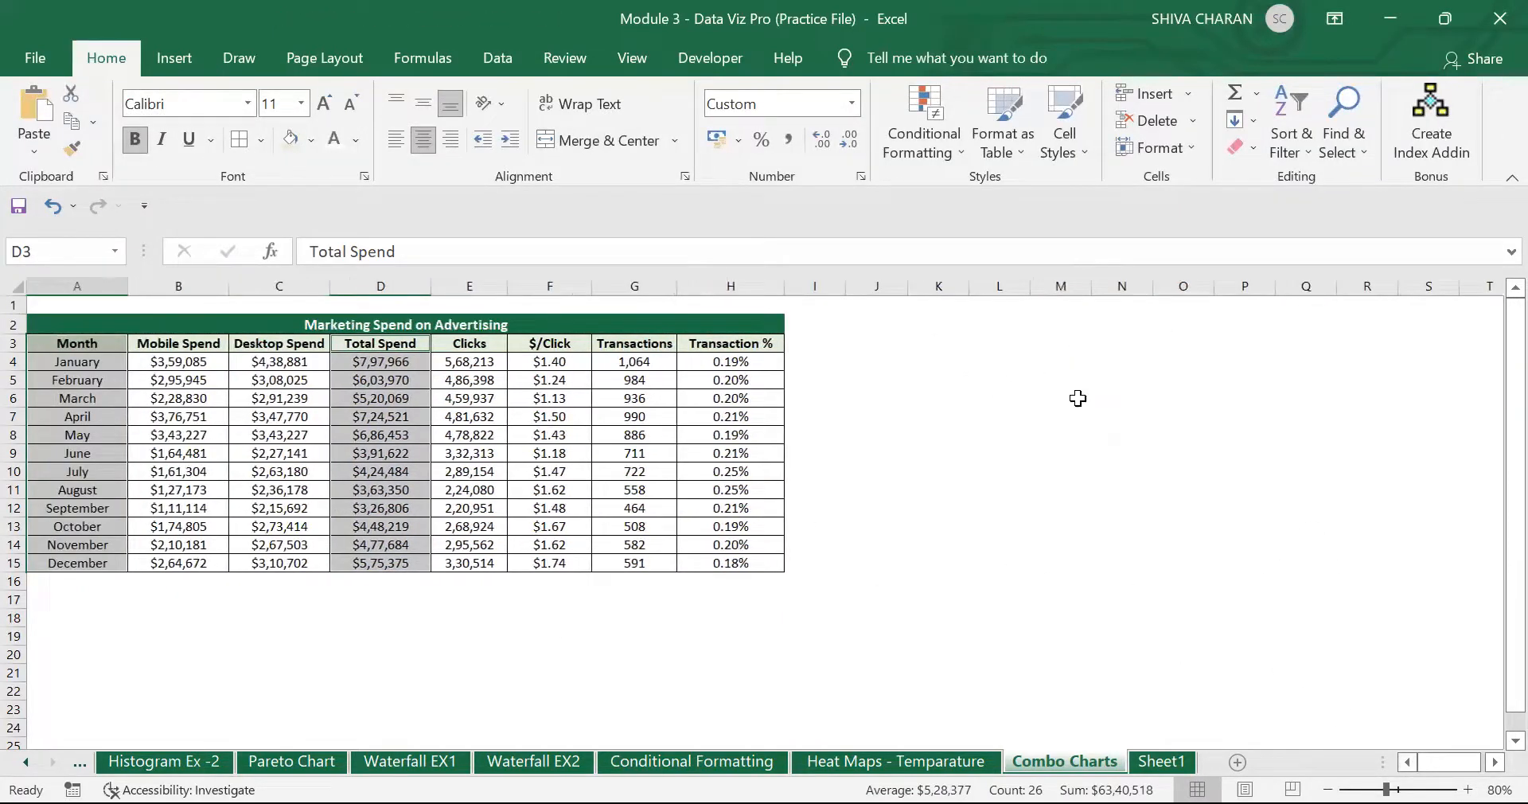
pyautogui.click(400, 633)
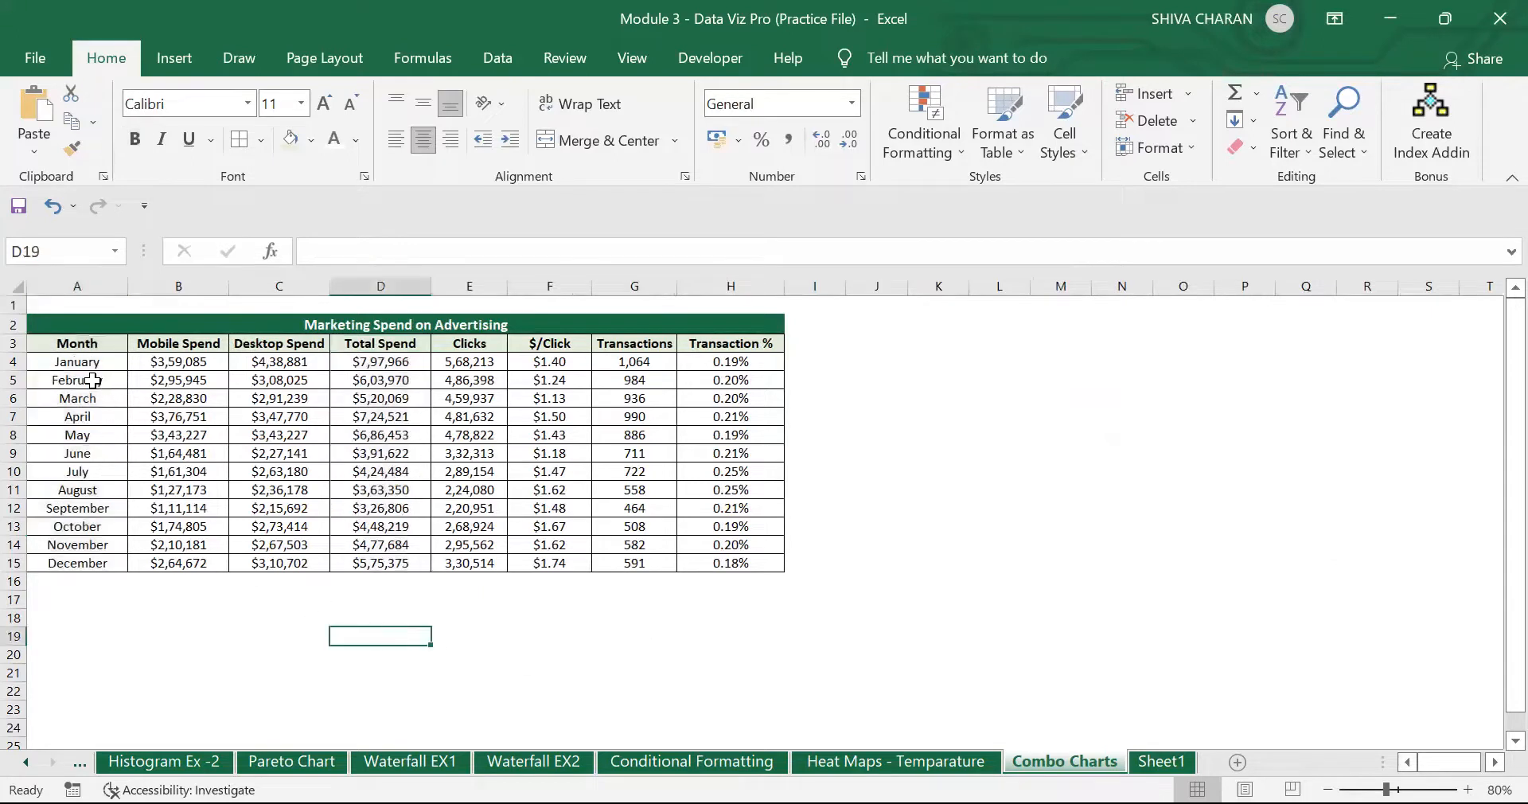
pyautogui.moveTo(75, 339); pyautogui.dragTo(354, 561)
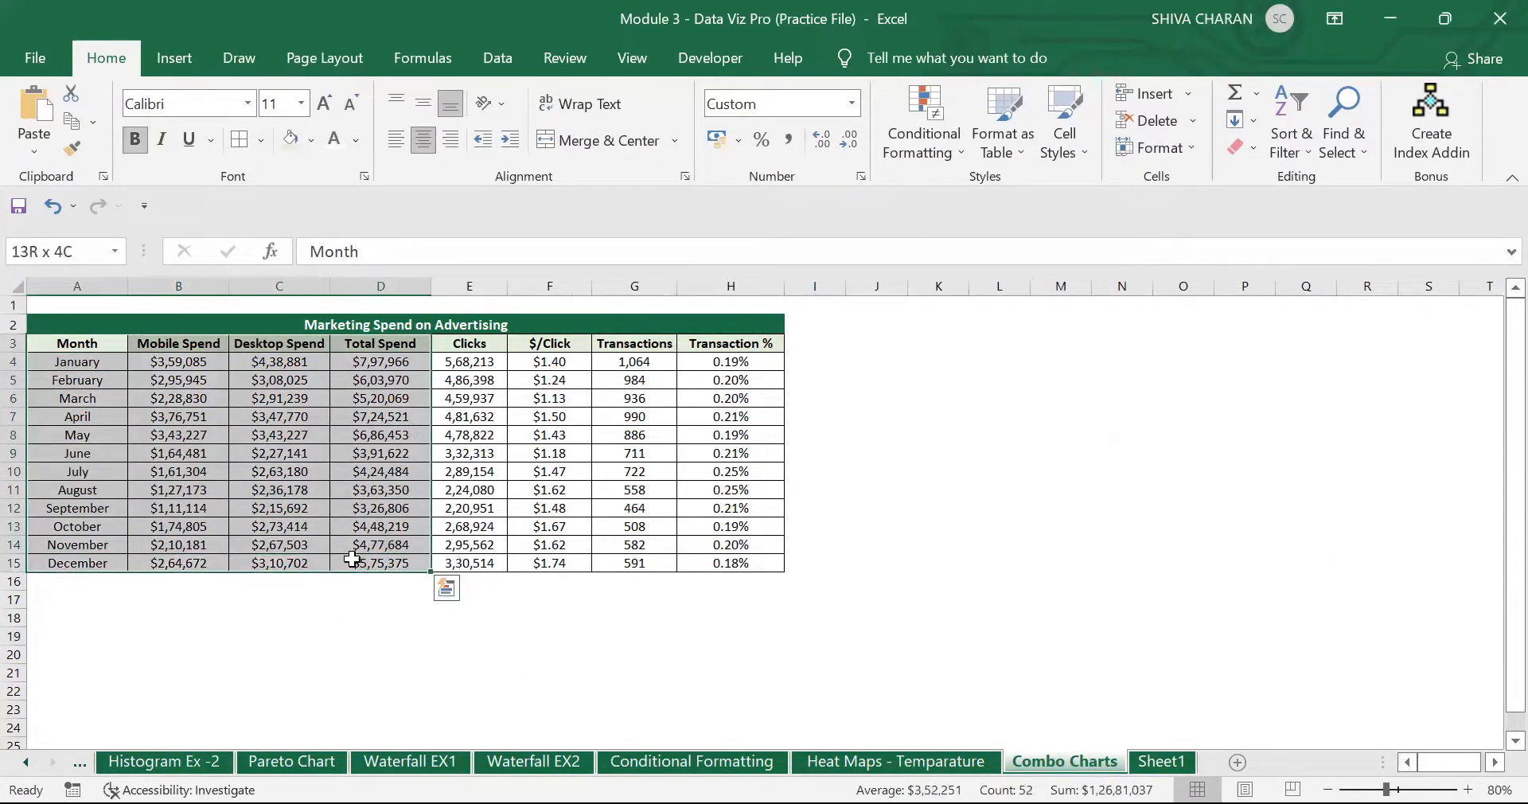
pyautogui.click(175, 59)
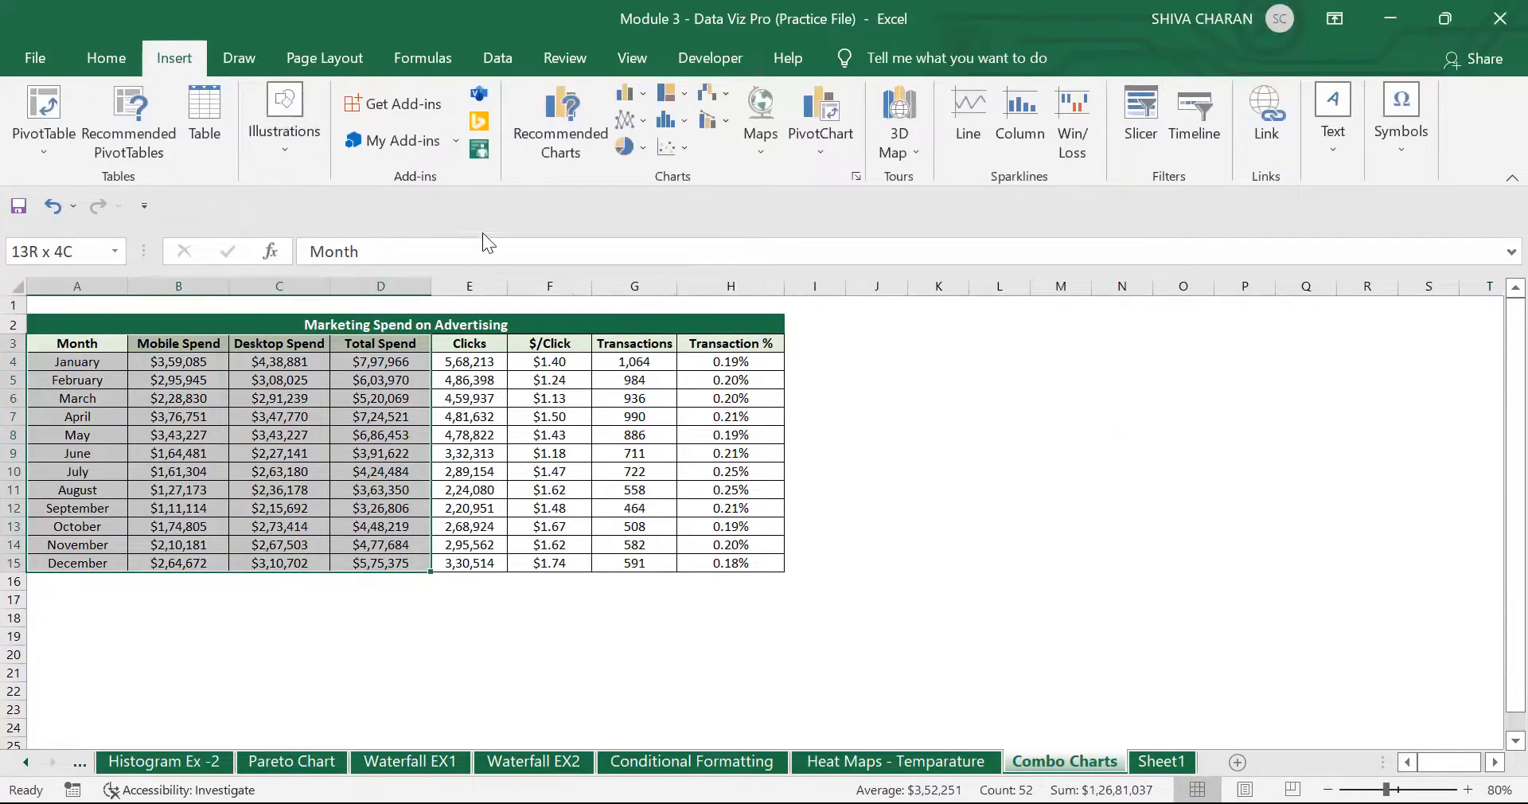
pyautogui.click(569, 148)
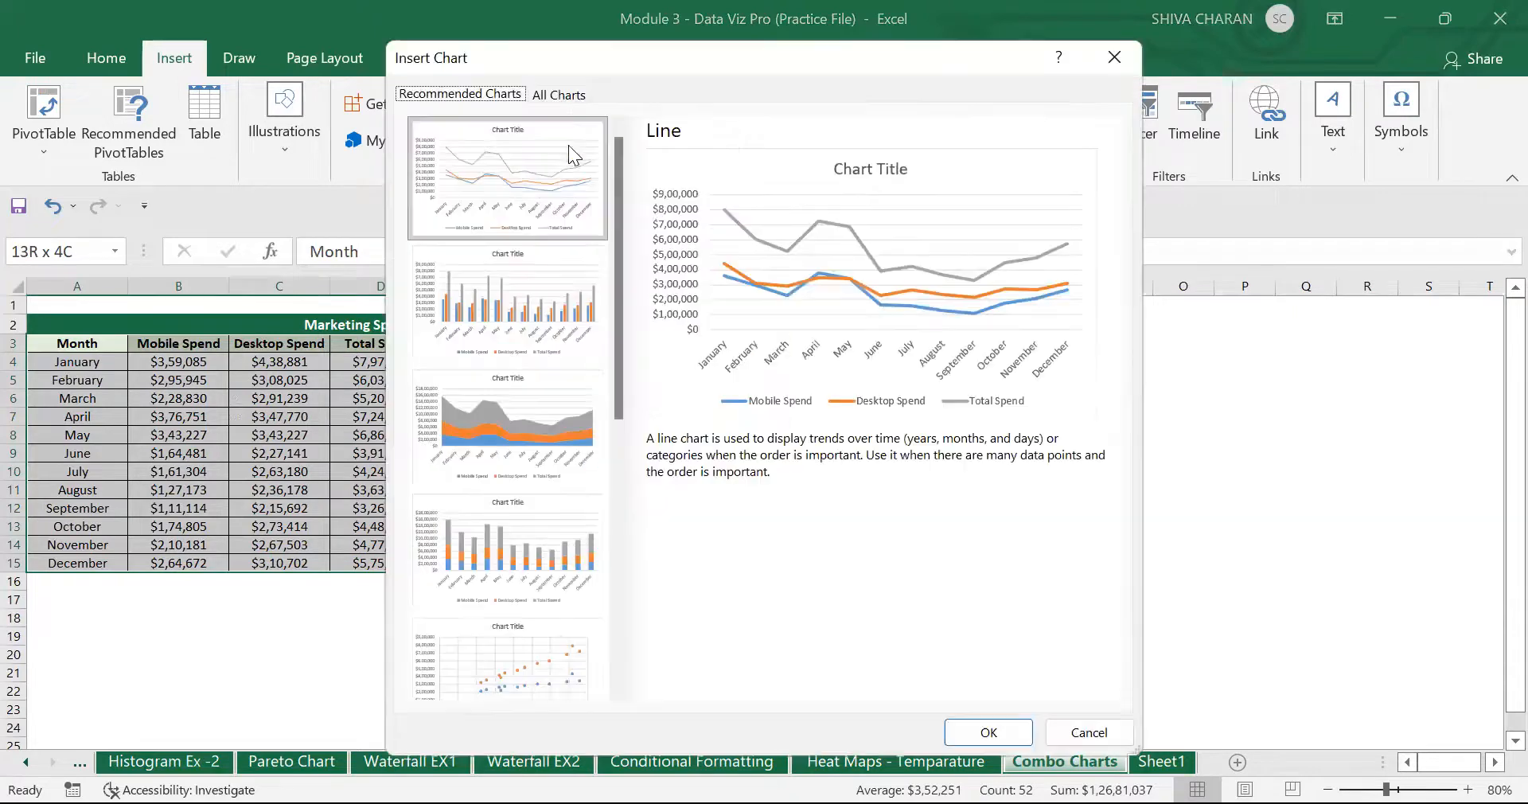
pyautogui.click(562, 95)
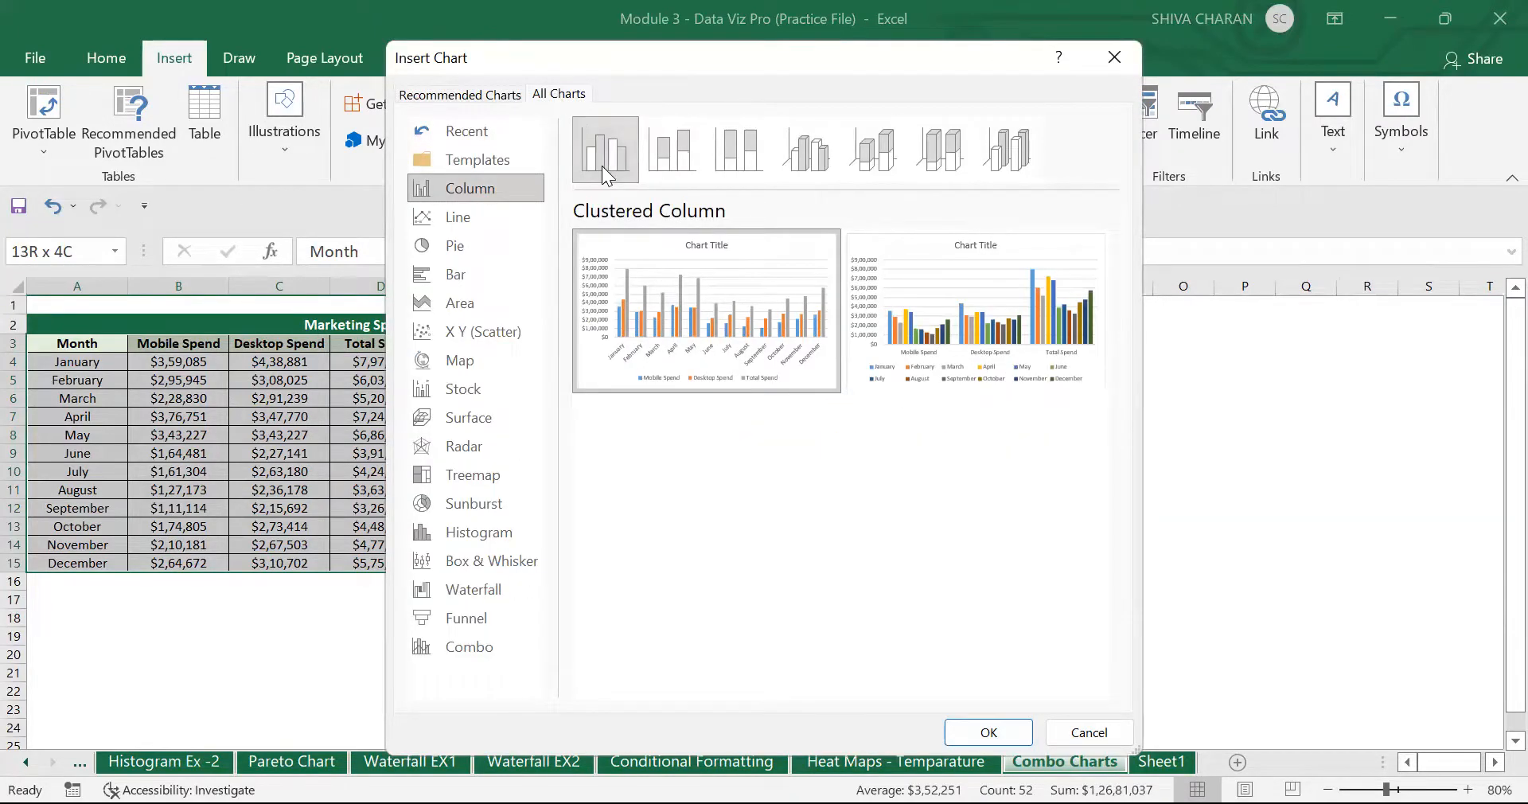
pyautogui.click(448, 656)
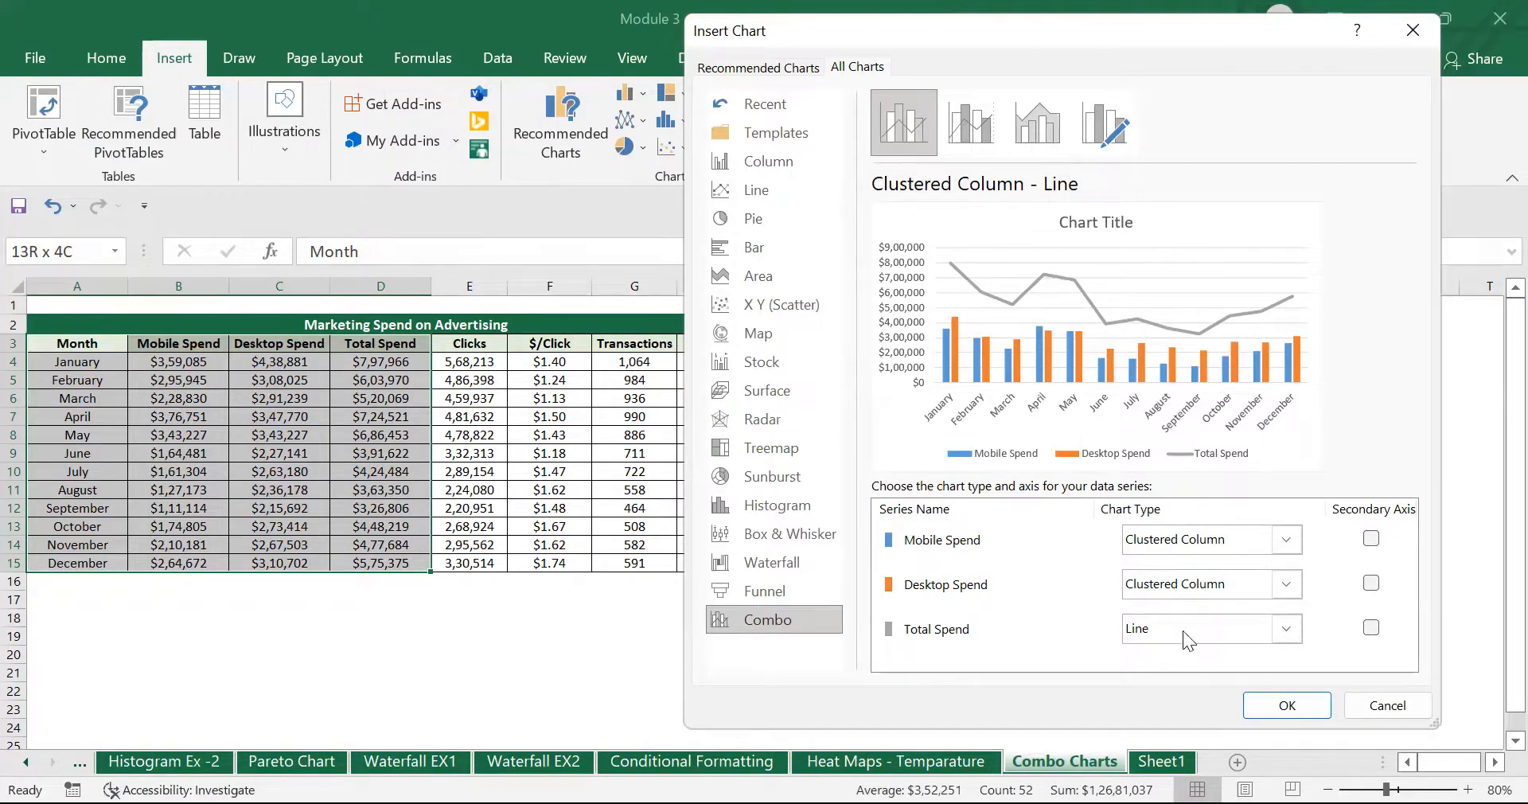
pyautogui.click(1286, 706)
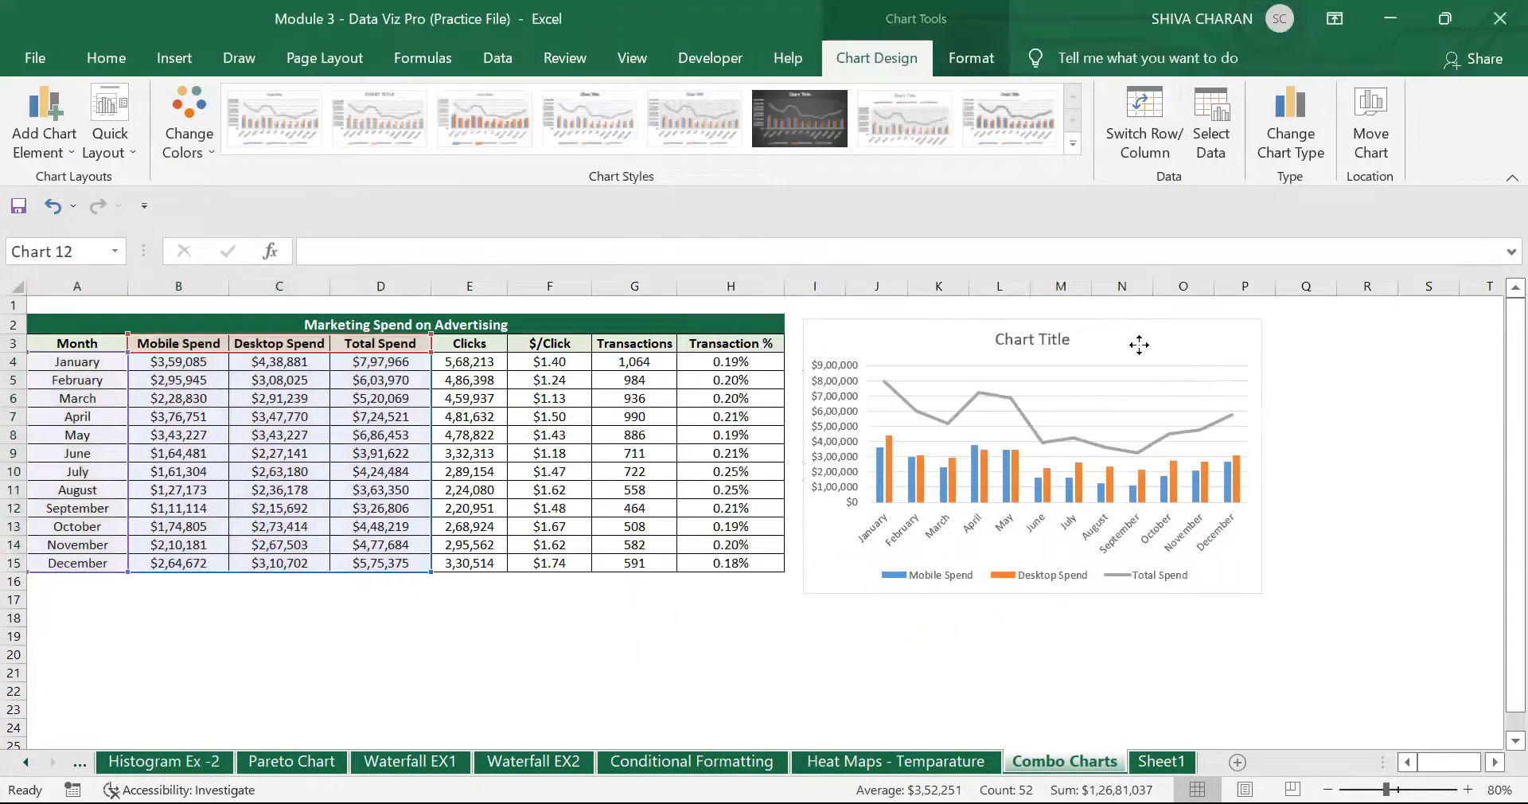
# Step: Enlarge the combo chart to span about columns F to S, from row 2 down to about row 24
pyautogui.moveTo(1109, 339); pyautogui.dragTo(1107, 338)
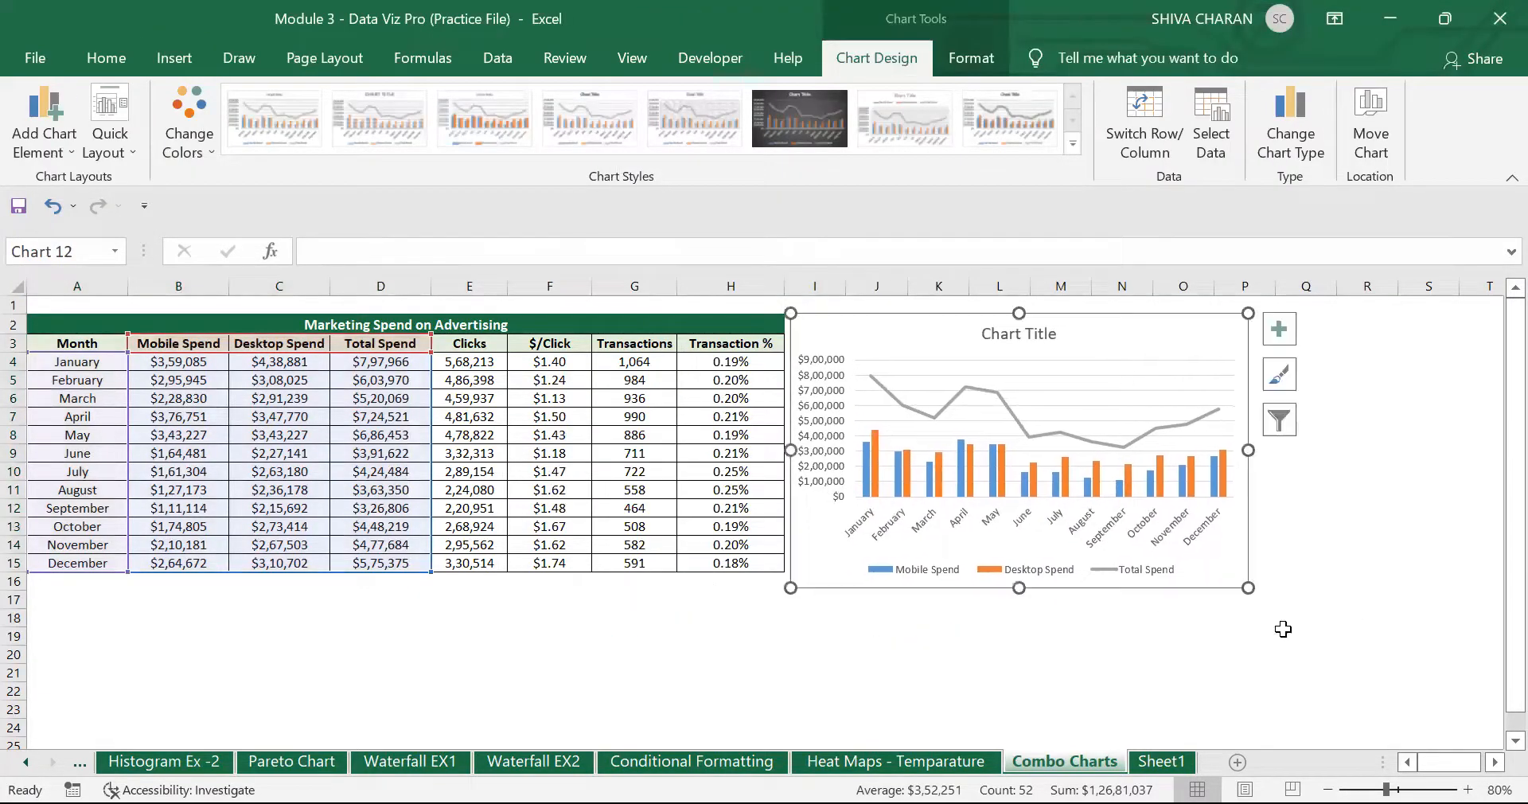
pyautogui.moveTo(1249, 588); pyautogui.dragTo(1447, 722)
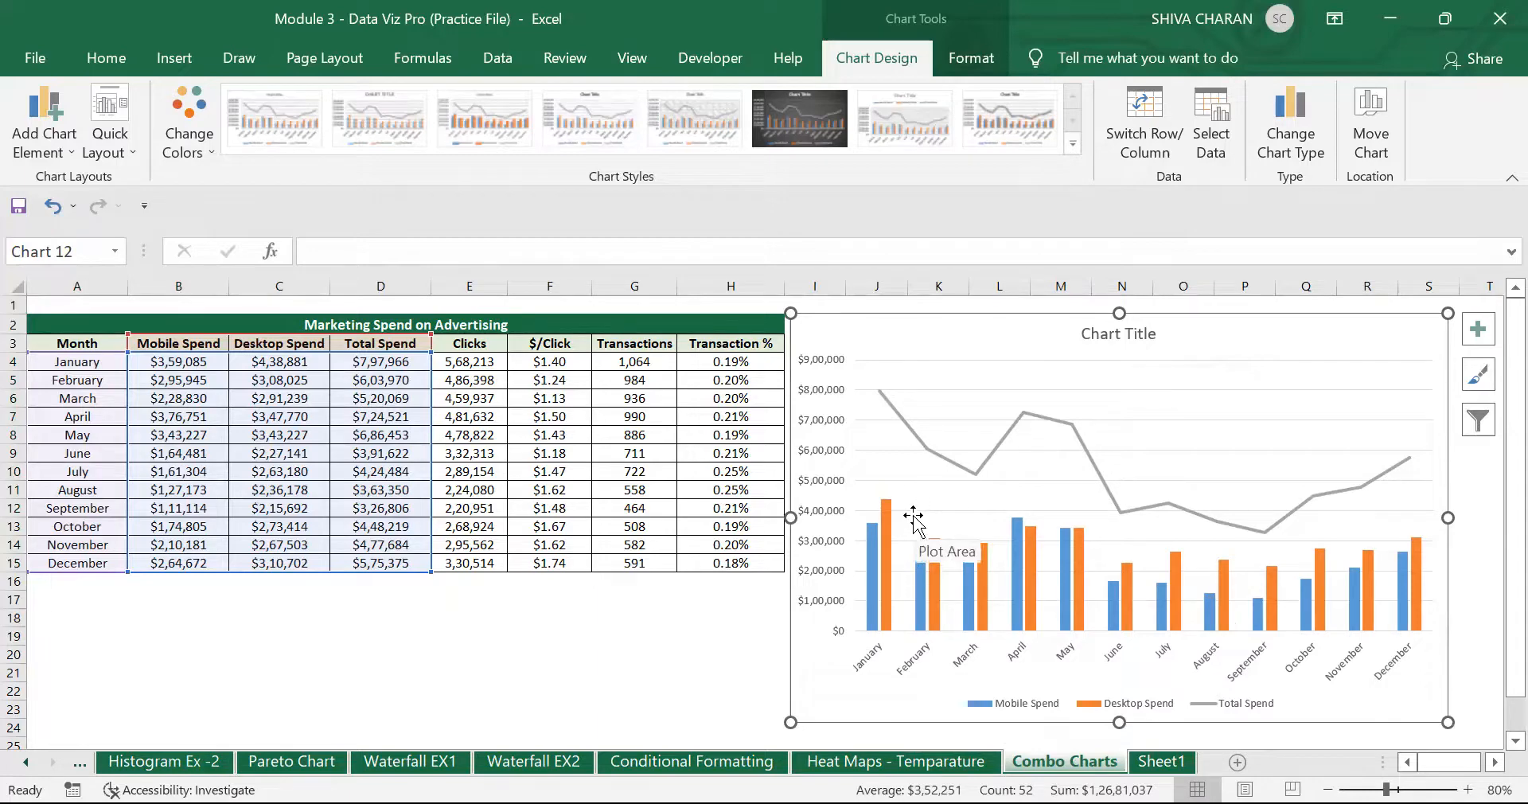
pyautogui.moveTo(910, 440)
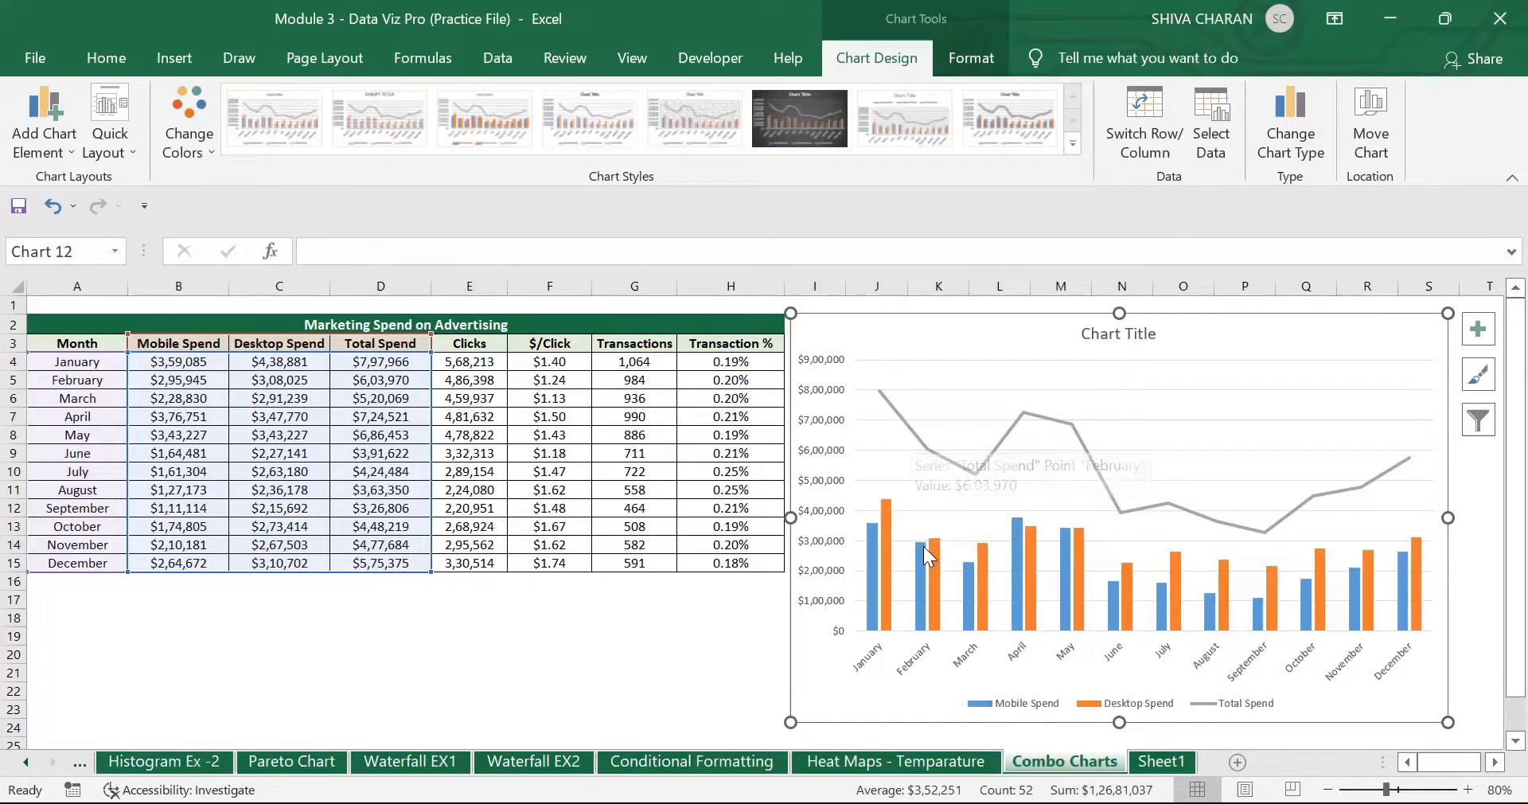
pyautogui.moveTo(923, 560)
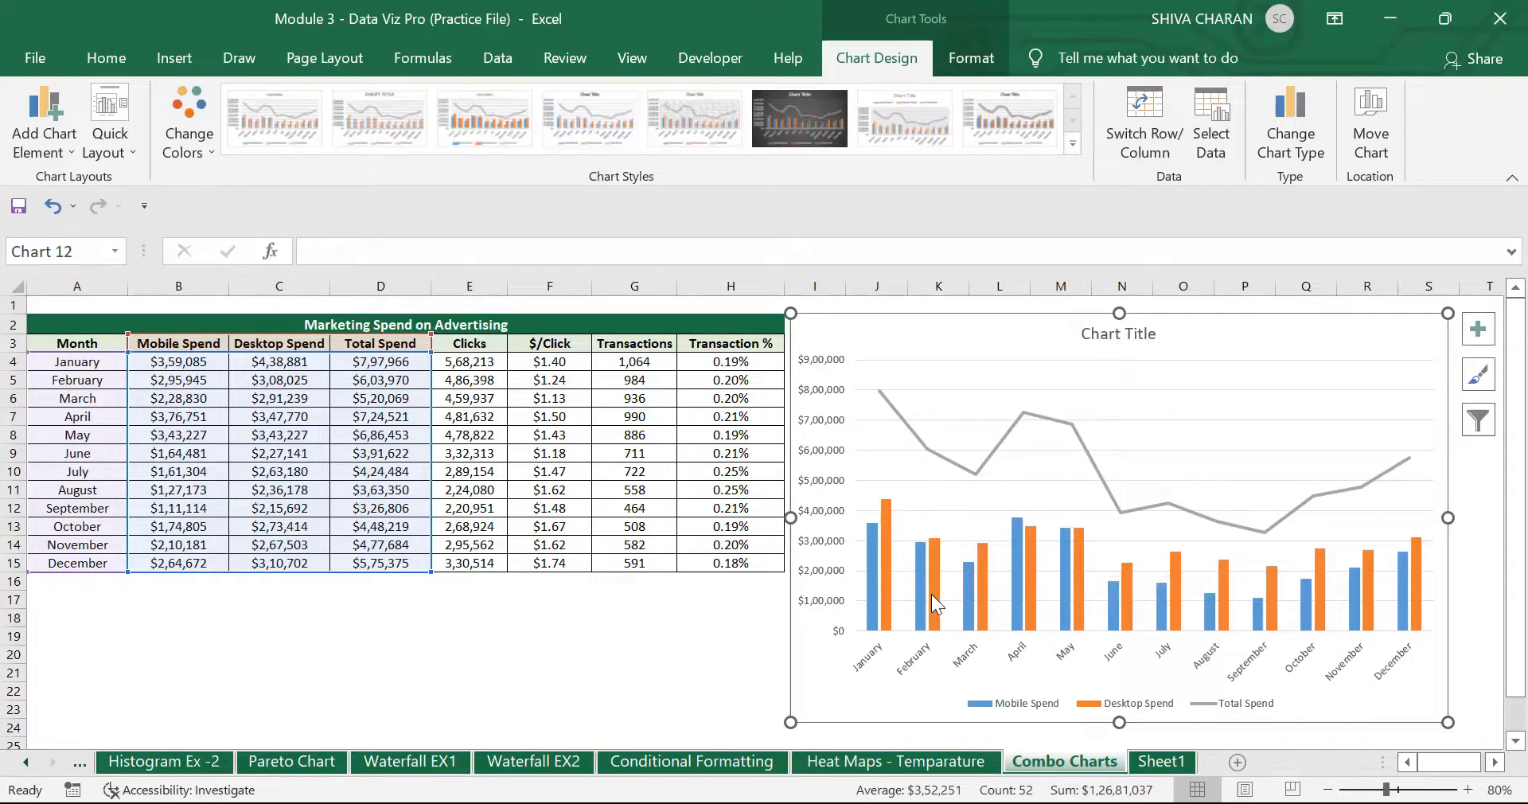
pyautogui.click(928, 447)
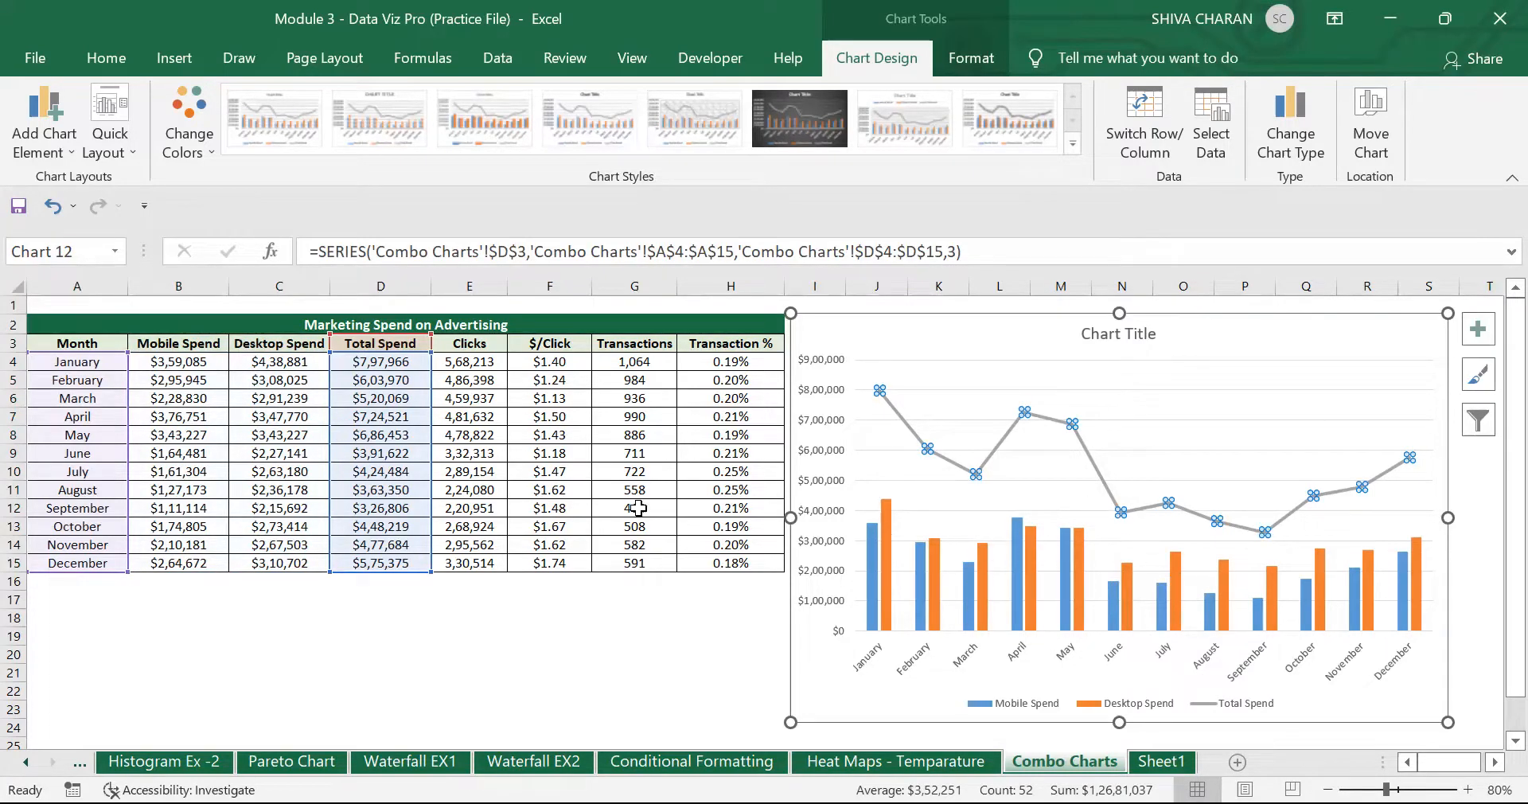
pyautogui.moveTo(790, 517); pyautogui.dragTo(525, 517)
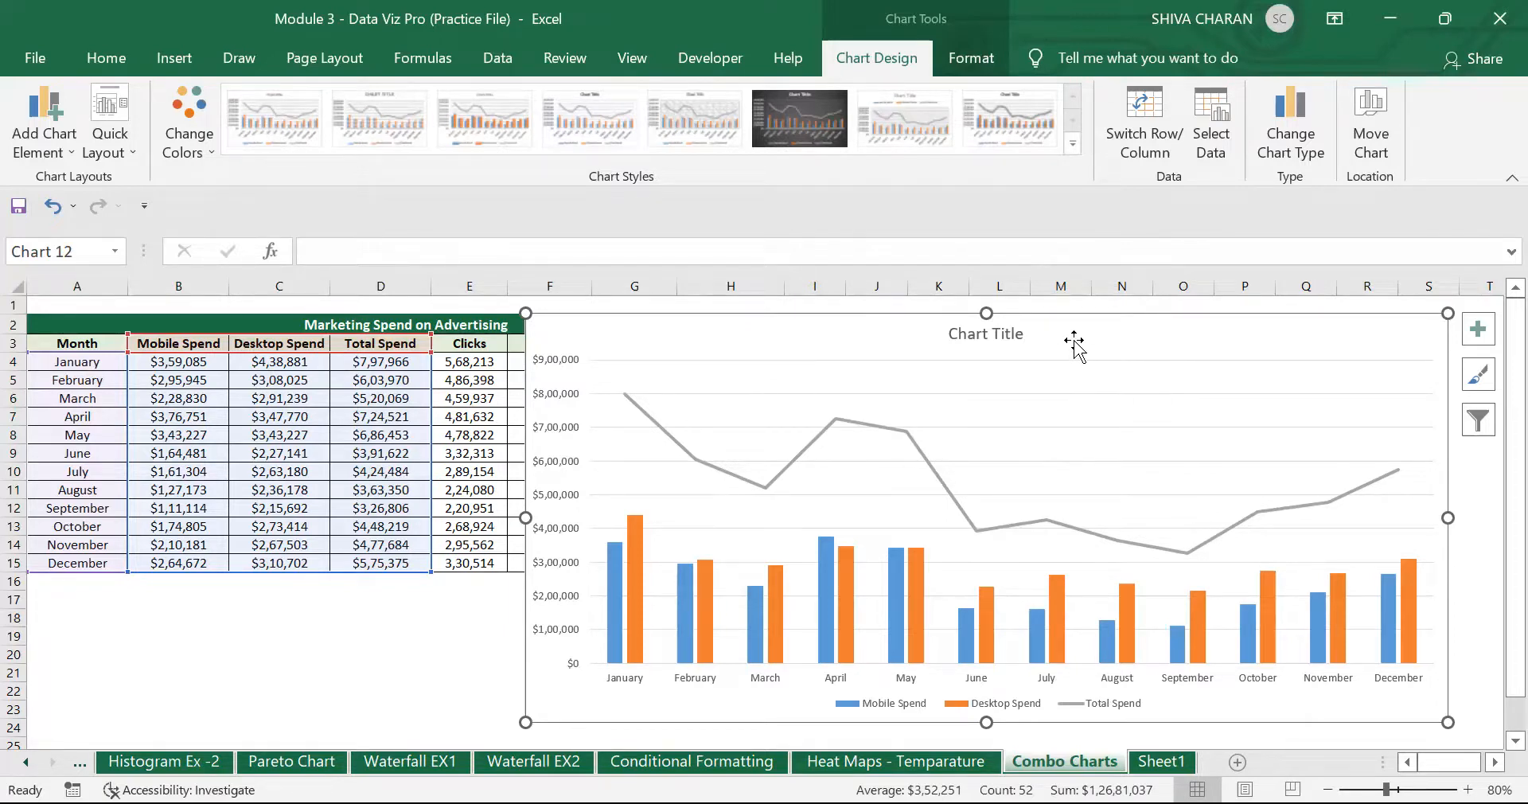
# Step: Move the combo chart below the table to start at row 24 and narrow it to span about columns A to H
pyautogui.moveTo(1073, 342); pyautogui.dragTo(583, 670)
pyautogui.moveTo(958, 635); pyautogui.dragTo(742, 728)
pyautogui.click(209, 619)
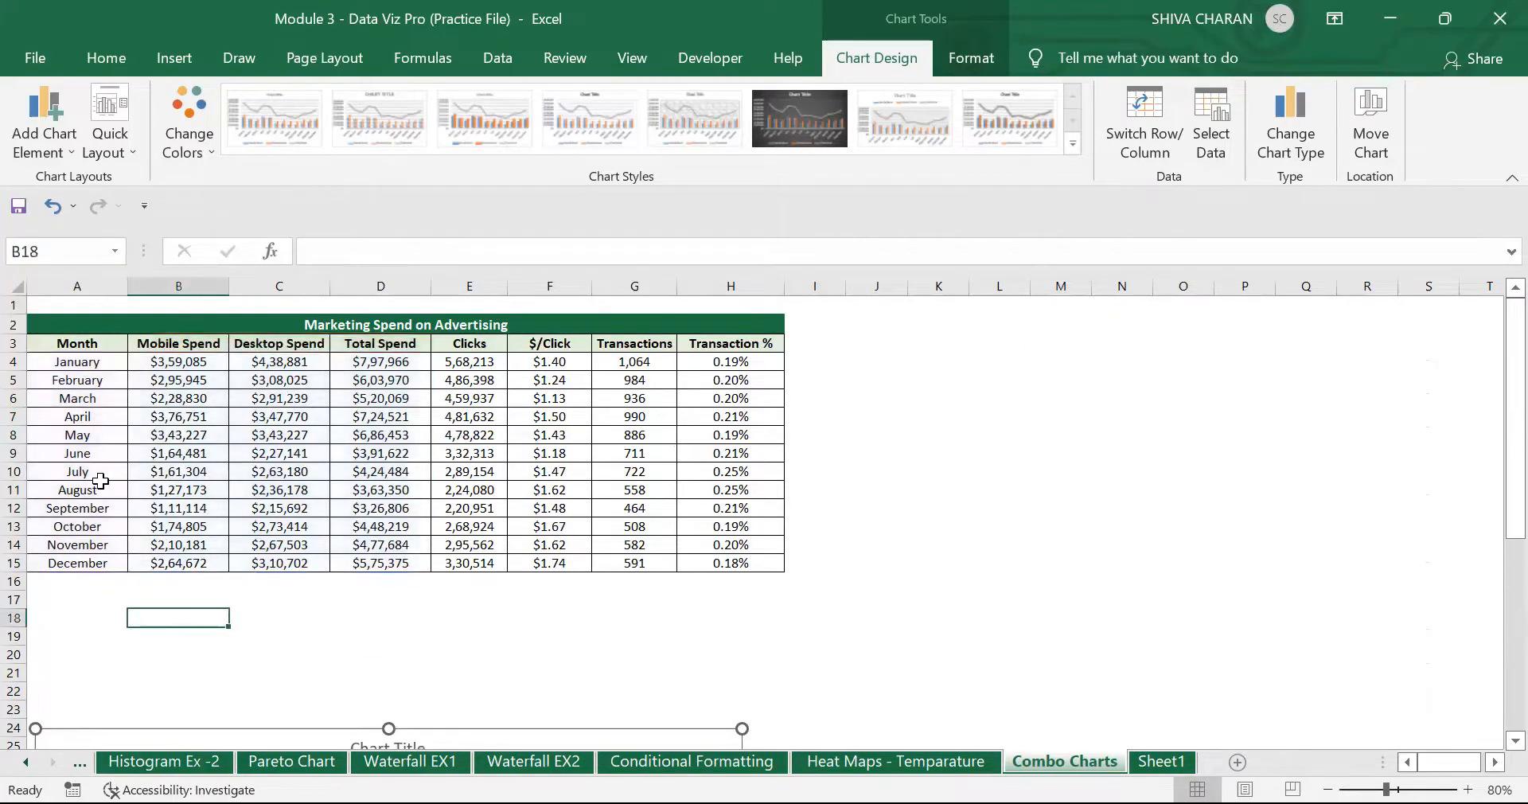
# Step: Insert a 2-D clustered column chart from the Month and Clicks columns, A3:A15 and E3:E15, and place it beside the table
pyautogui.moveTo(70, 343); pyautogui.dragTo(90, 562)
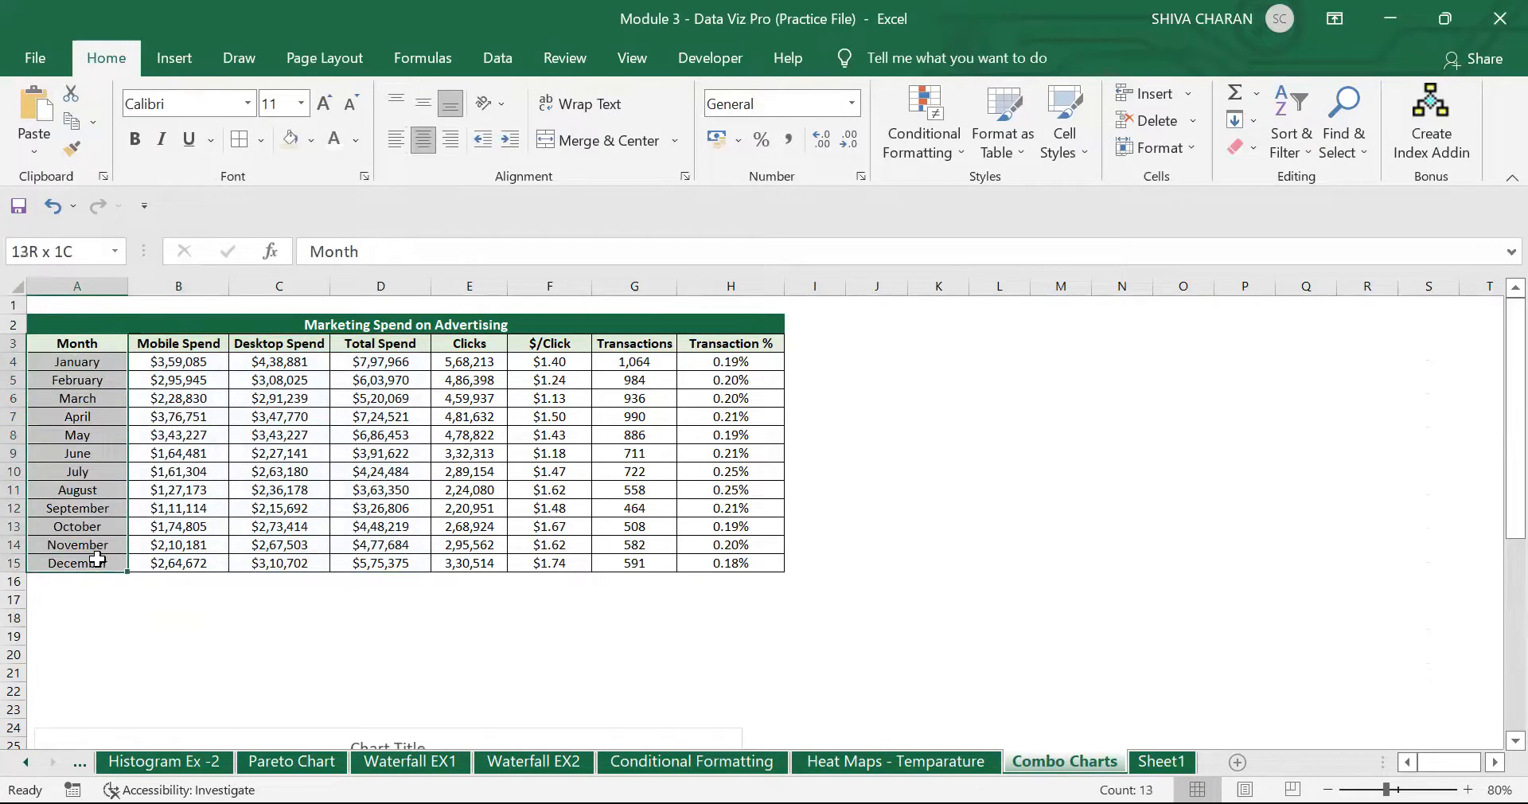
pyautogui.moveTo(470, 343); pyautogui.dragTo(494, 565)
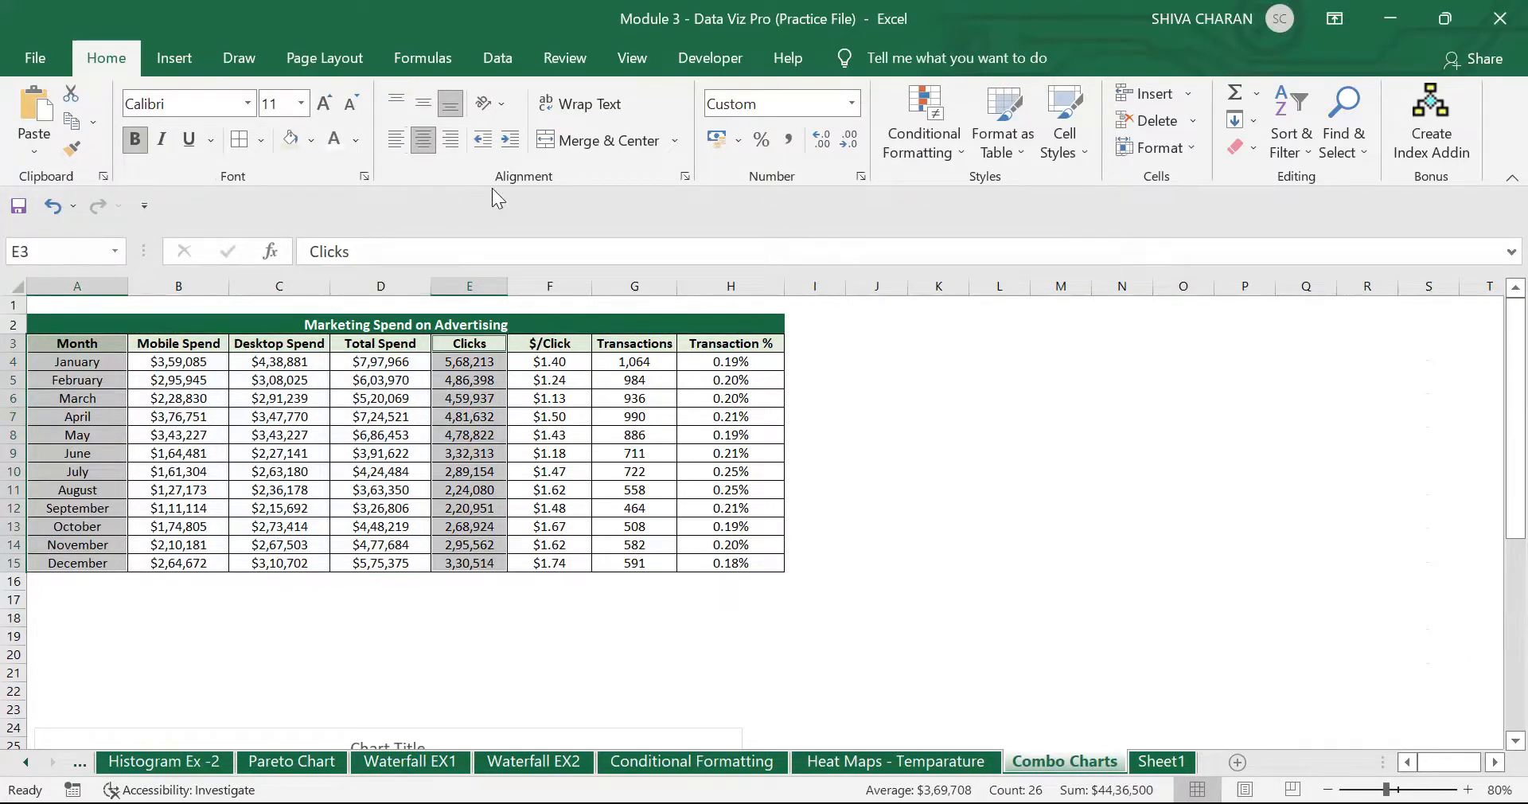
pyautogui.click(175, 59)
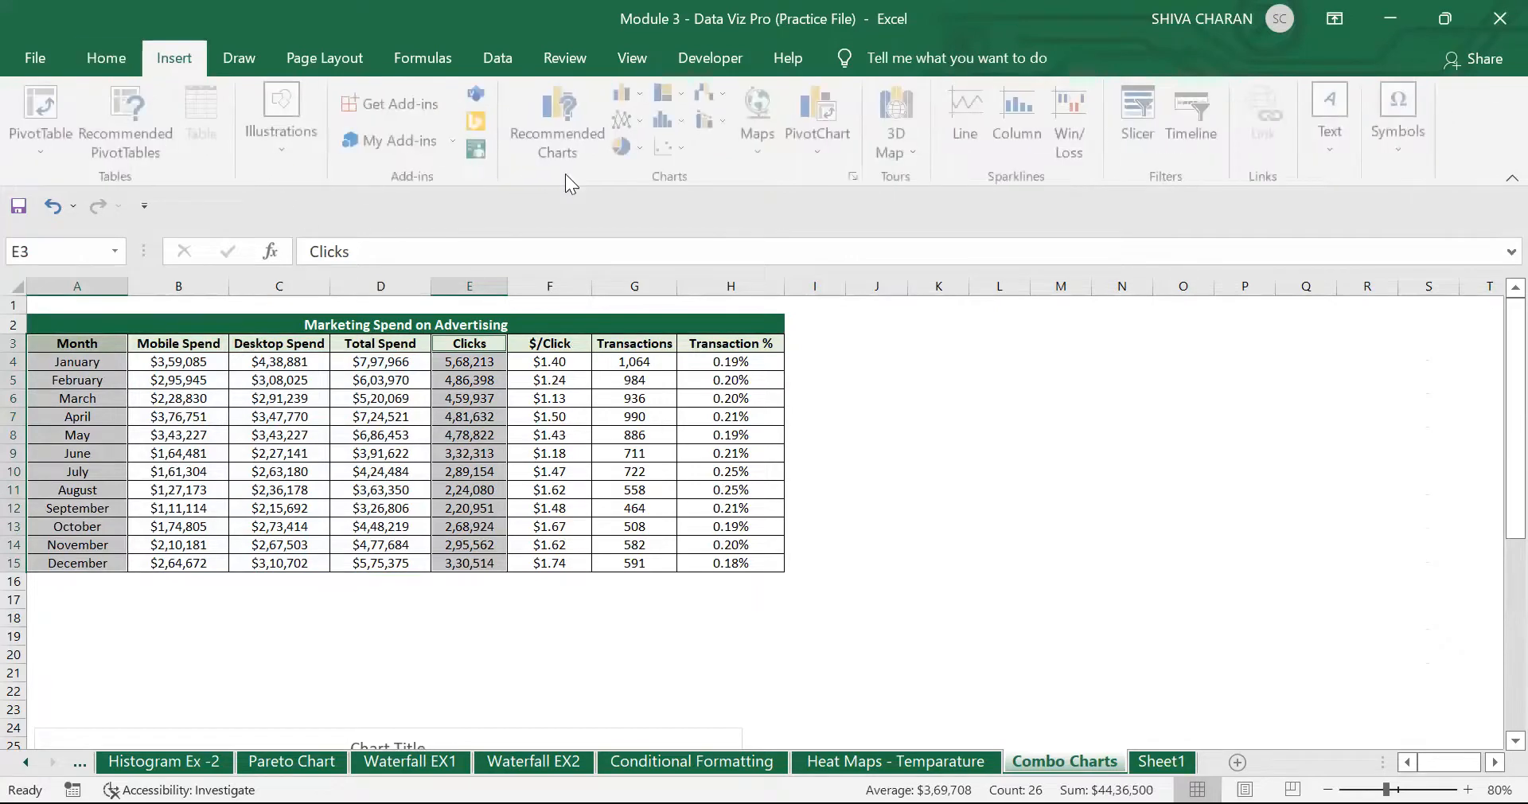
pyautogui.click(641, 94)
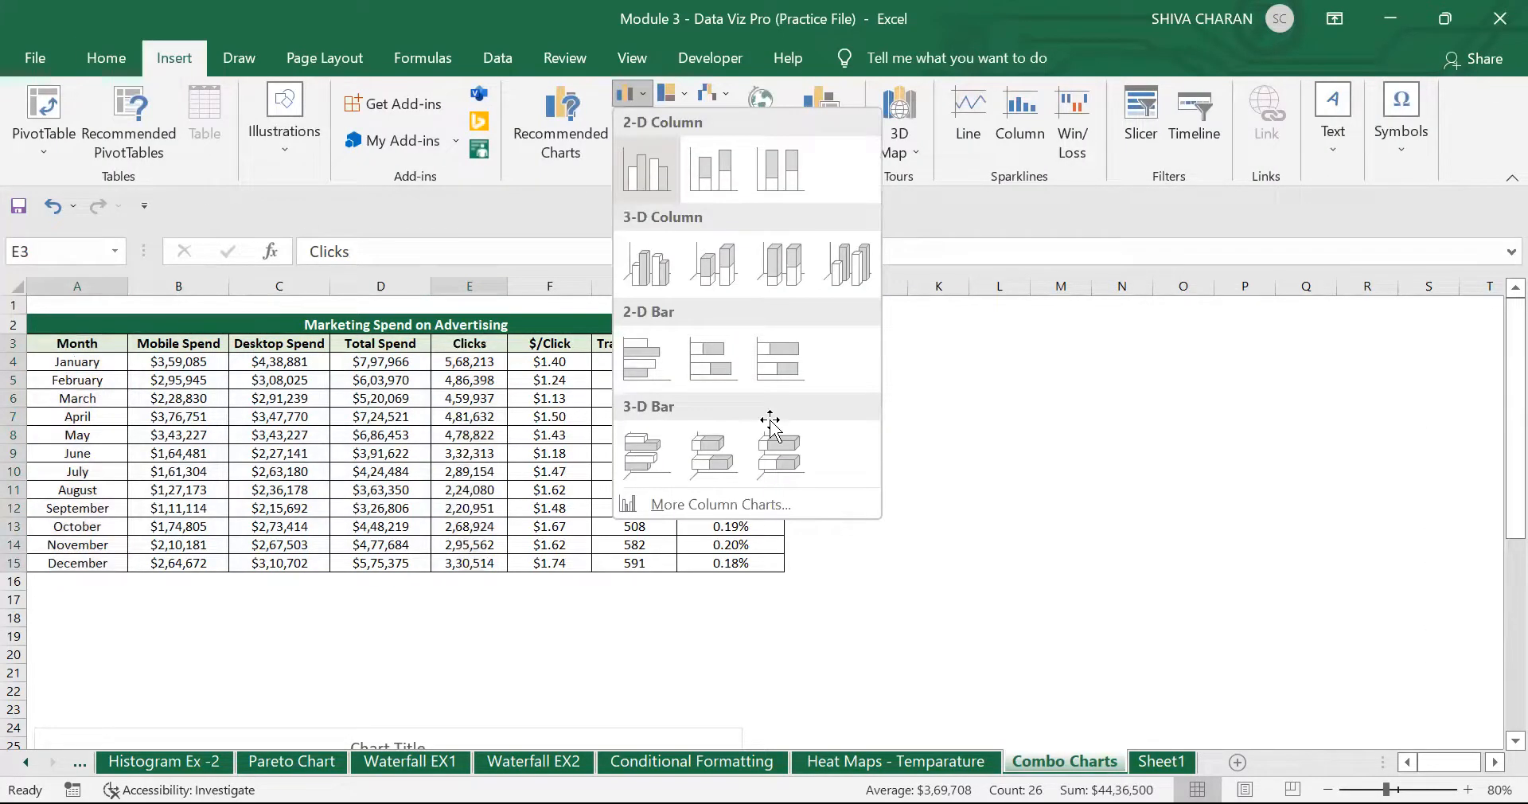
pyautogui.click(634, 176)
pyautogui.moveTo(1008, 380); pyautogui.dragTo(1085, 340)
pyautogui.click(208, 607)
# Step: Insert a 2-D clustered column chart from the Month and $/Click columns, A3:A15 and F3:F15
pyautogui.moveTo(90, 346)
pyautogui.mouseDown()
pyautogui.moveTo(79, 474)
pyautogui.moveTo(104, 565)
pyautogui.mouseUp()
pyautogui.moveTo(561, 343); pyautogui.dragTo(581, 564)
pyautogui.click(173, 57)
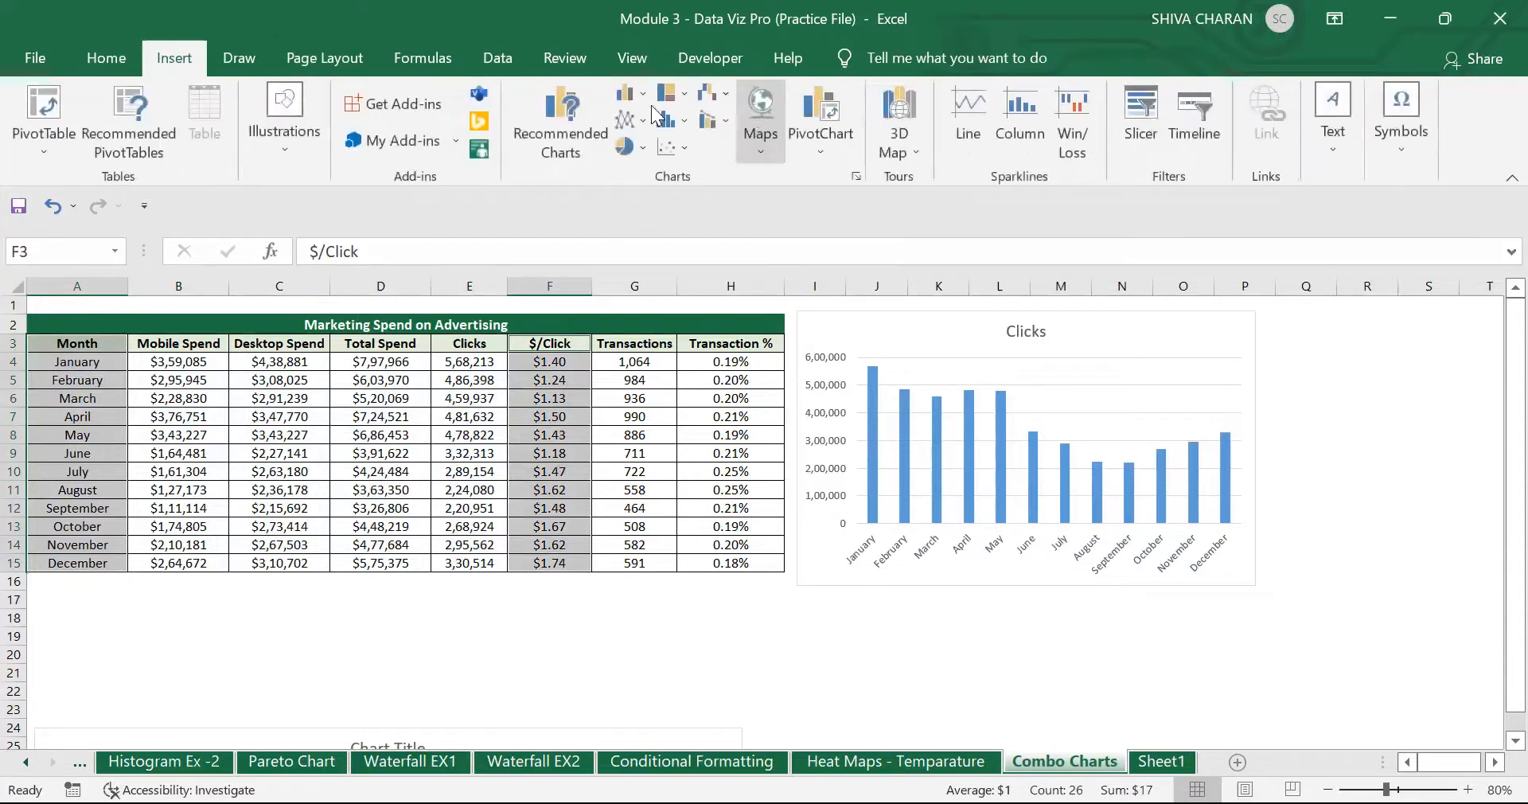
pyautogui.click(634, 100)
pyautogui.click(640, 167)
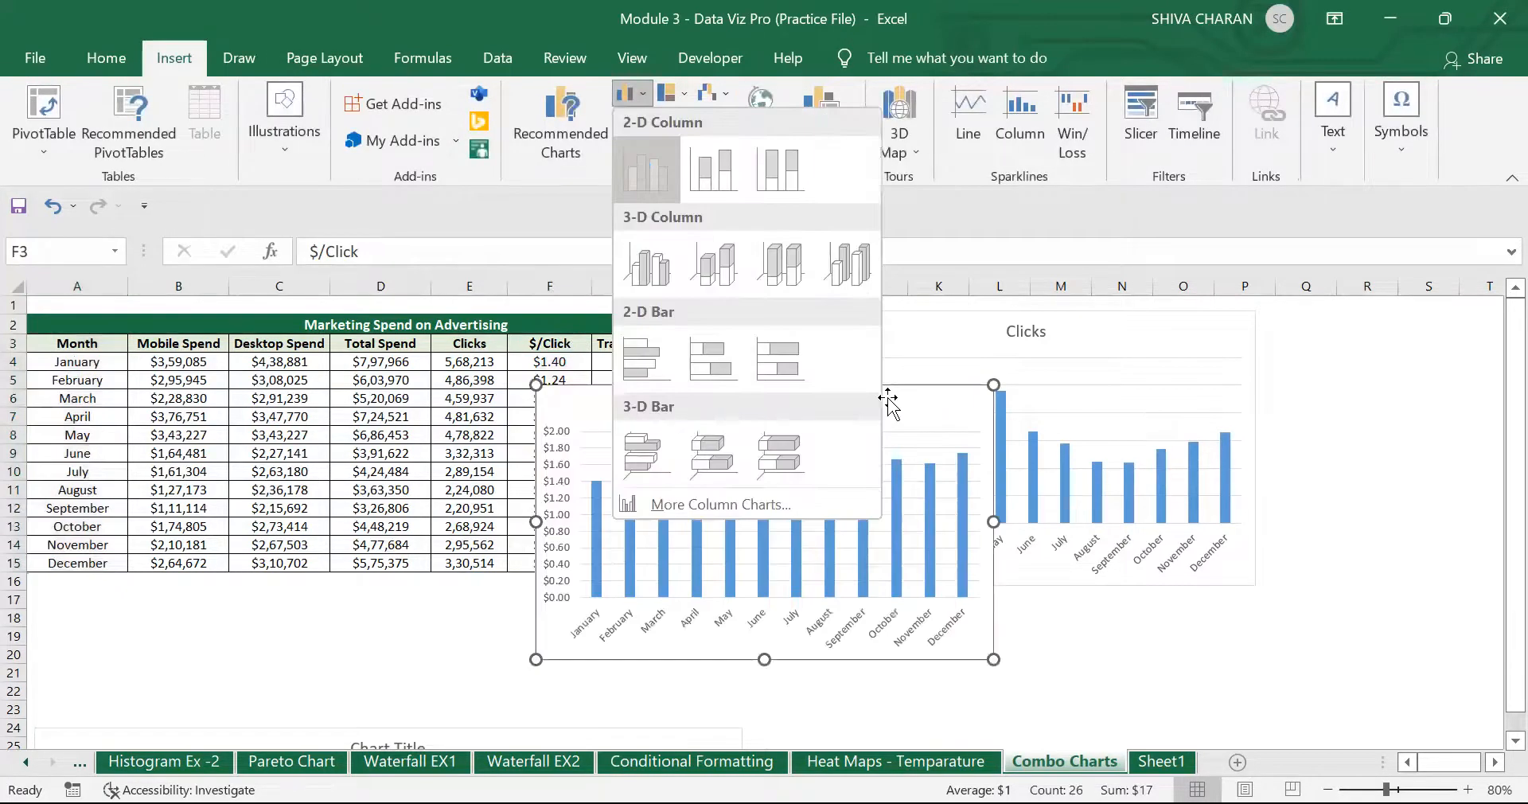
# Step: Arrange the Clicks chart and the $/Click chart side by side from row 2, with Clicks starting at column F and $/Click at column L
pyautogui.moveTo(890, 404); pyautogui.dragTo(1412, 384)
pyautogui.click(1200, 313)
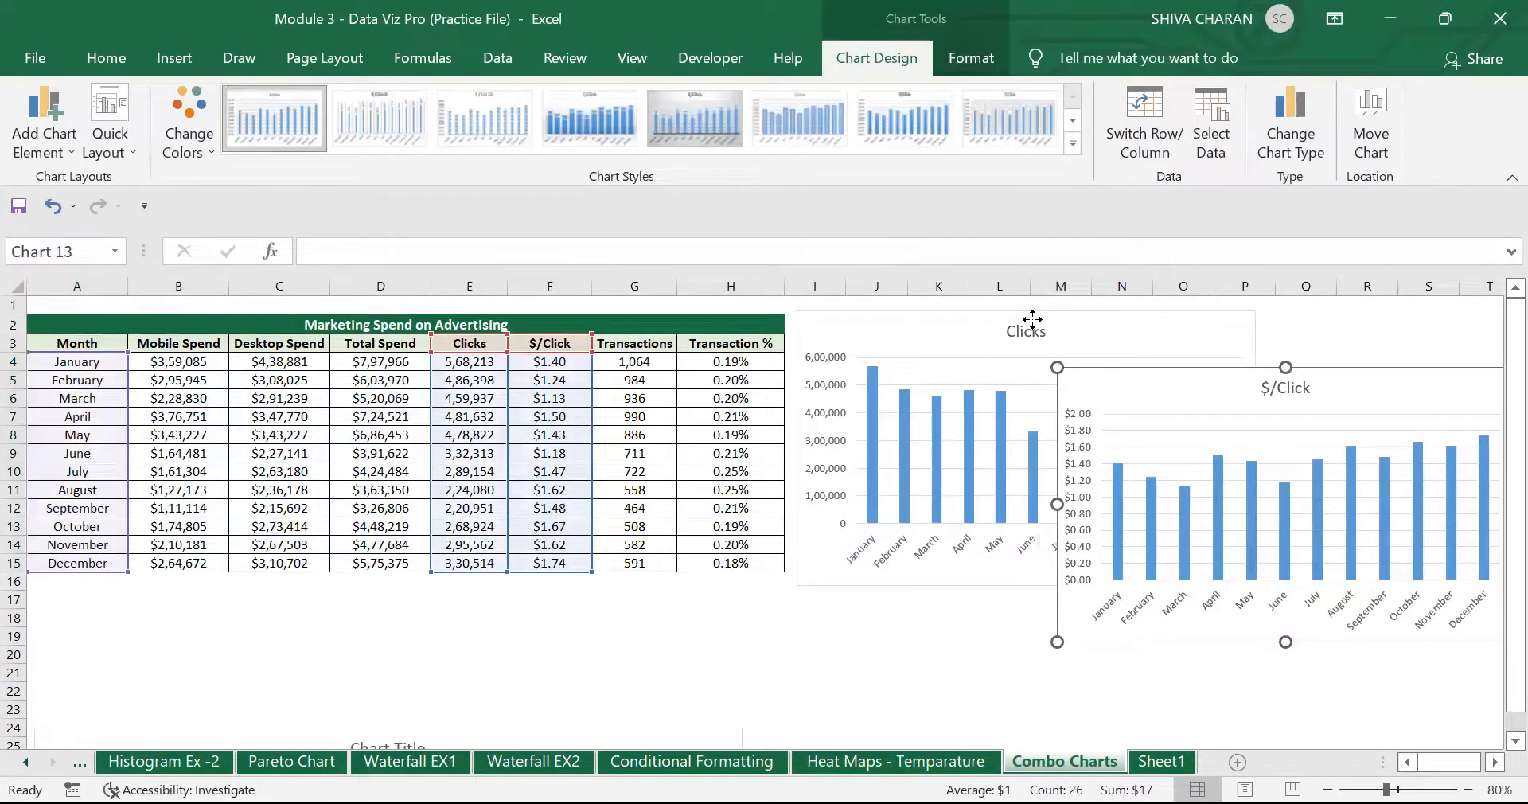
pyautogui.moveTo(1032, 318); pyautogui.dragTo(979, 324)
pyautogui.click(1173, 396)
pyautogui.moveTo(1172, 395); pyautogui.dragTo(1159, 345)
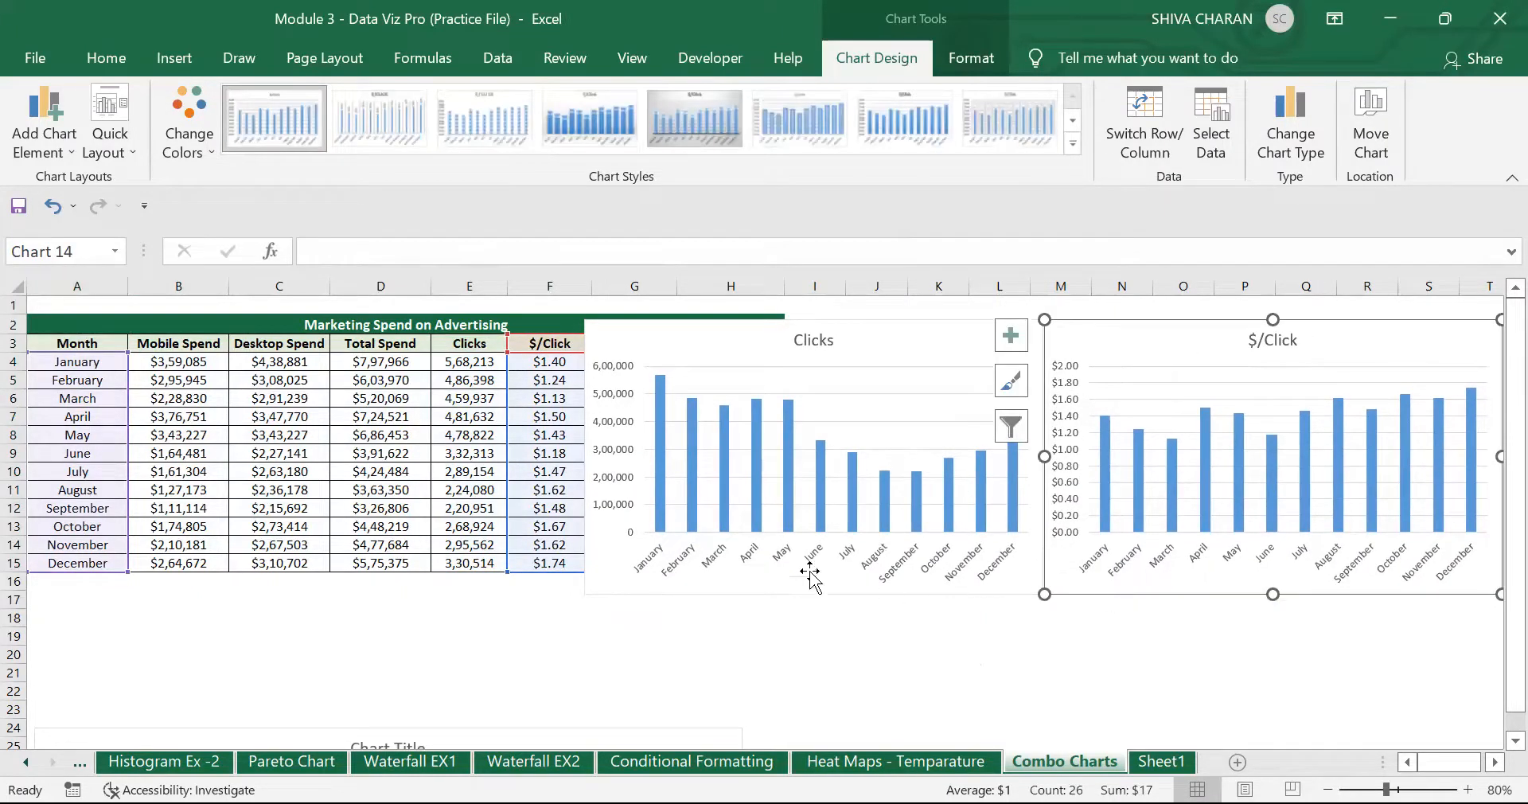
# Step: Compare the monthly columns in the two single-series charts and delete both the Clicks and the $/Click chart
pyautogui.click(712, 579)
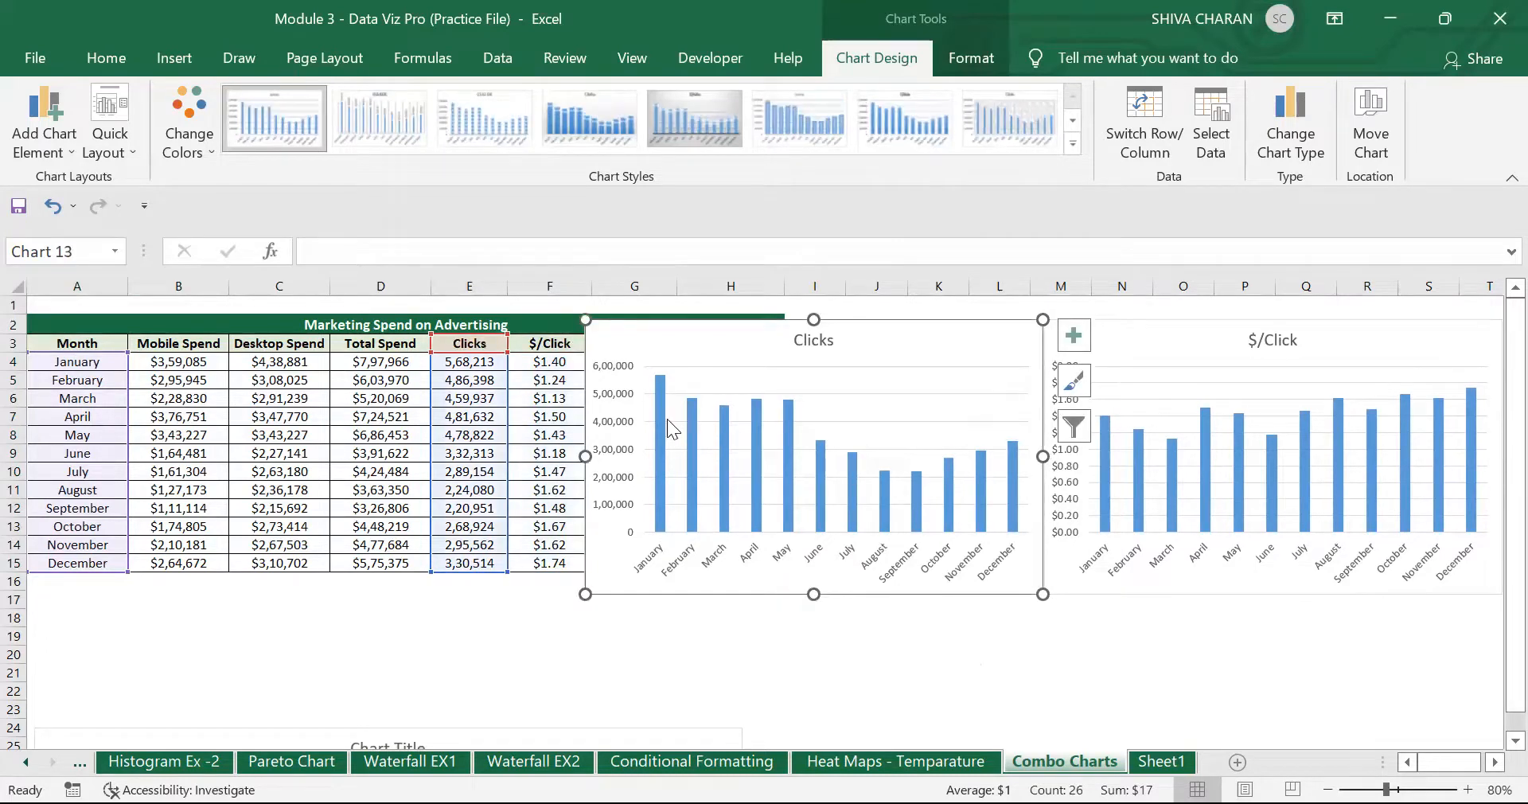
pyautogui.moveTo(662, 417)
pyautogui.click(1105, 451)
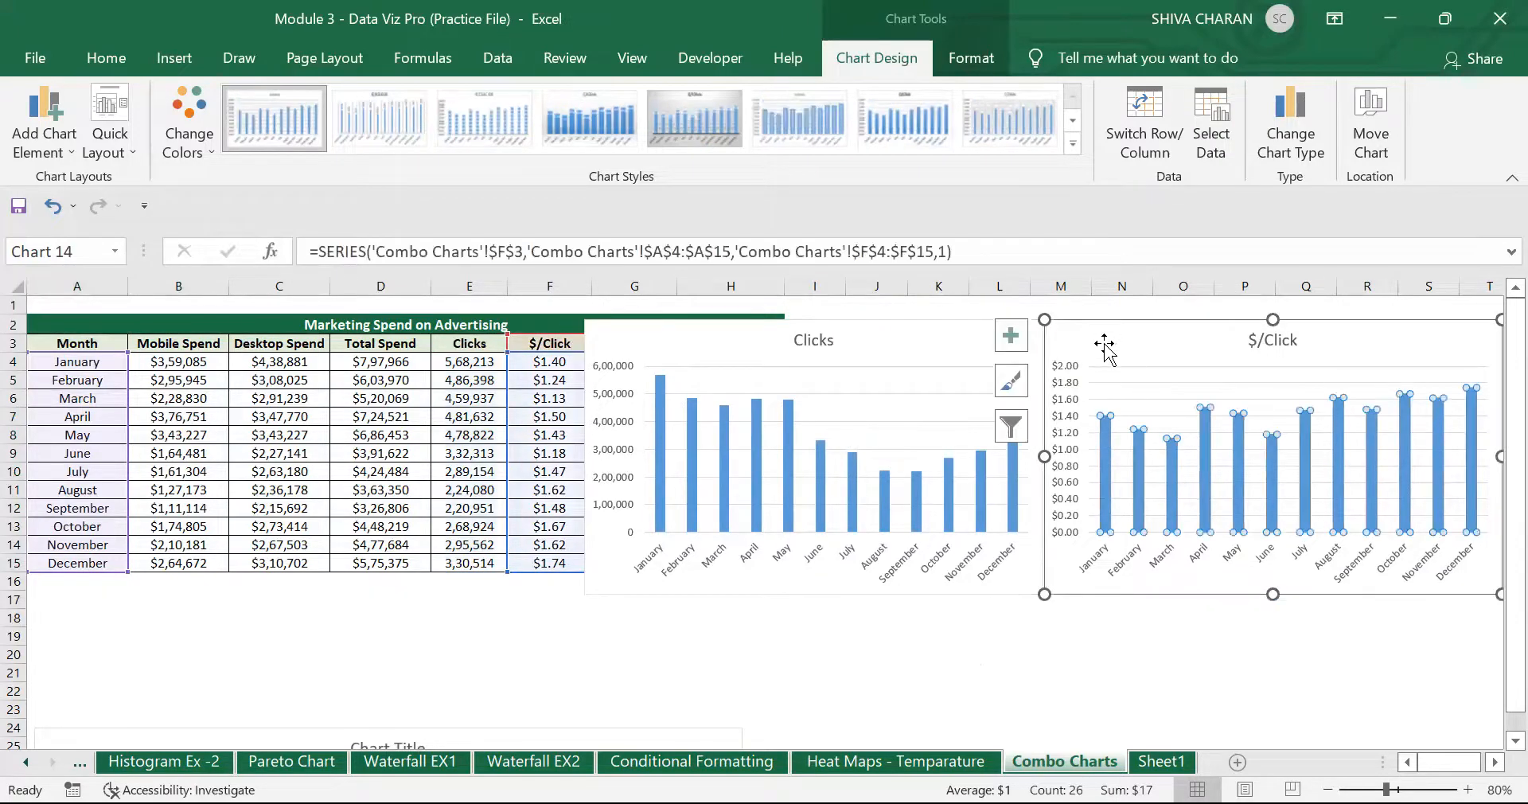
pyautogui.click(1106, 347)
pyautogui.moveTo(1105, 487)
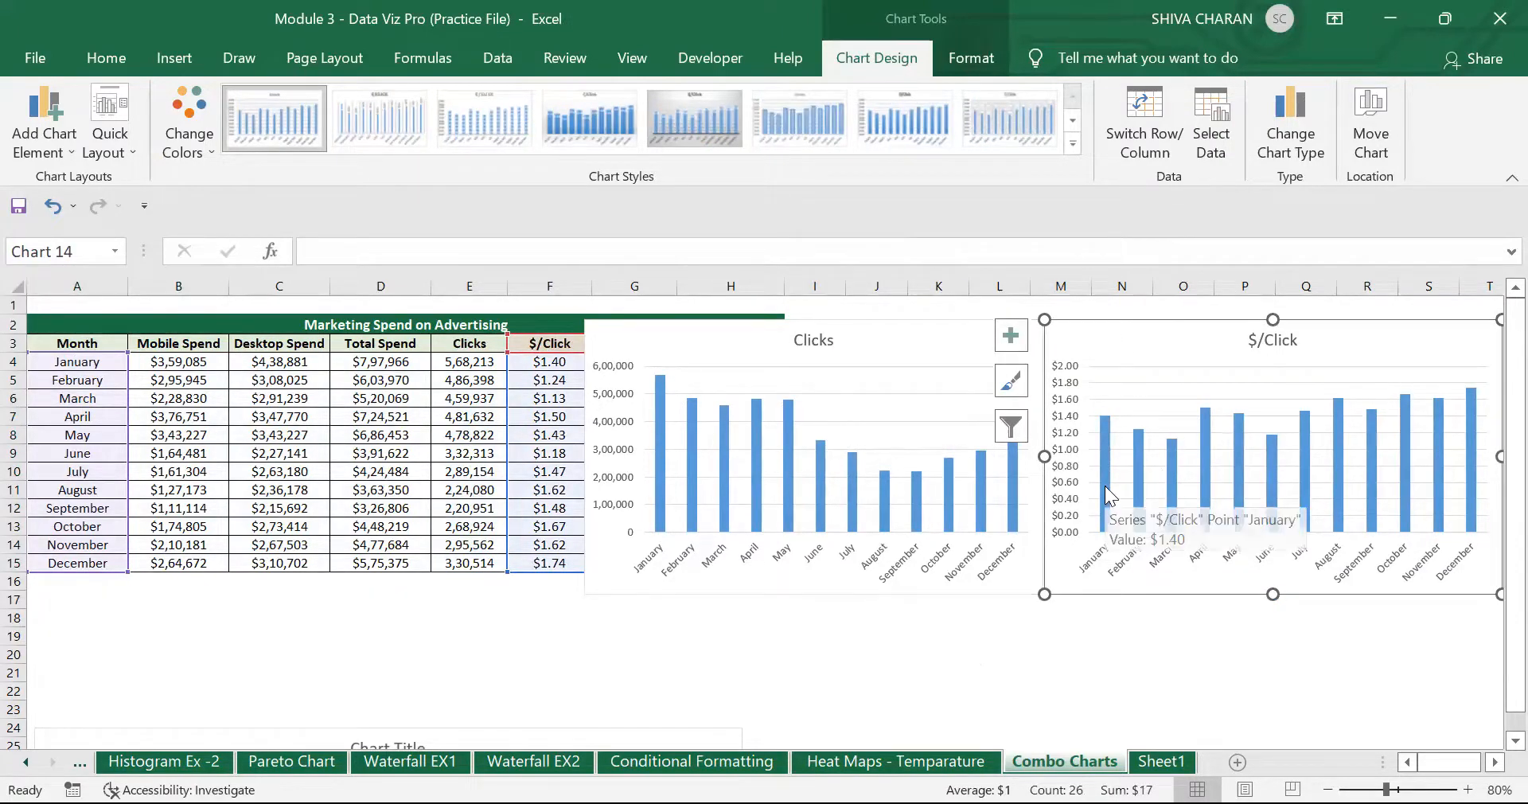
pyautogui.click(858, 344)
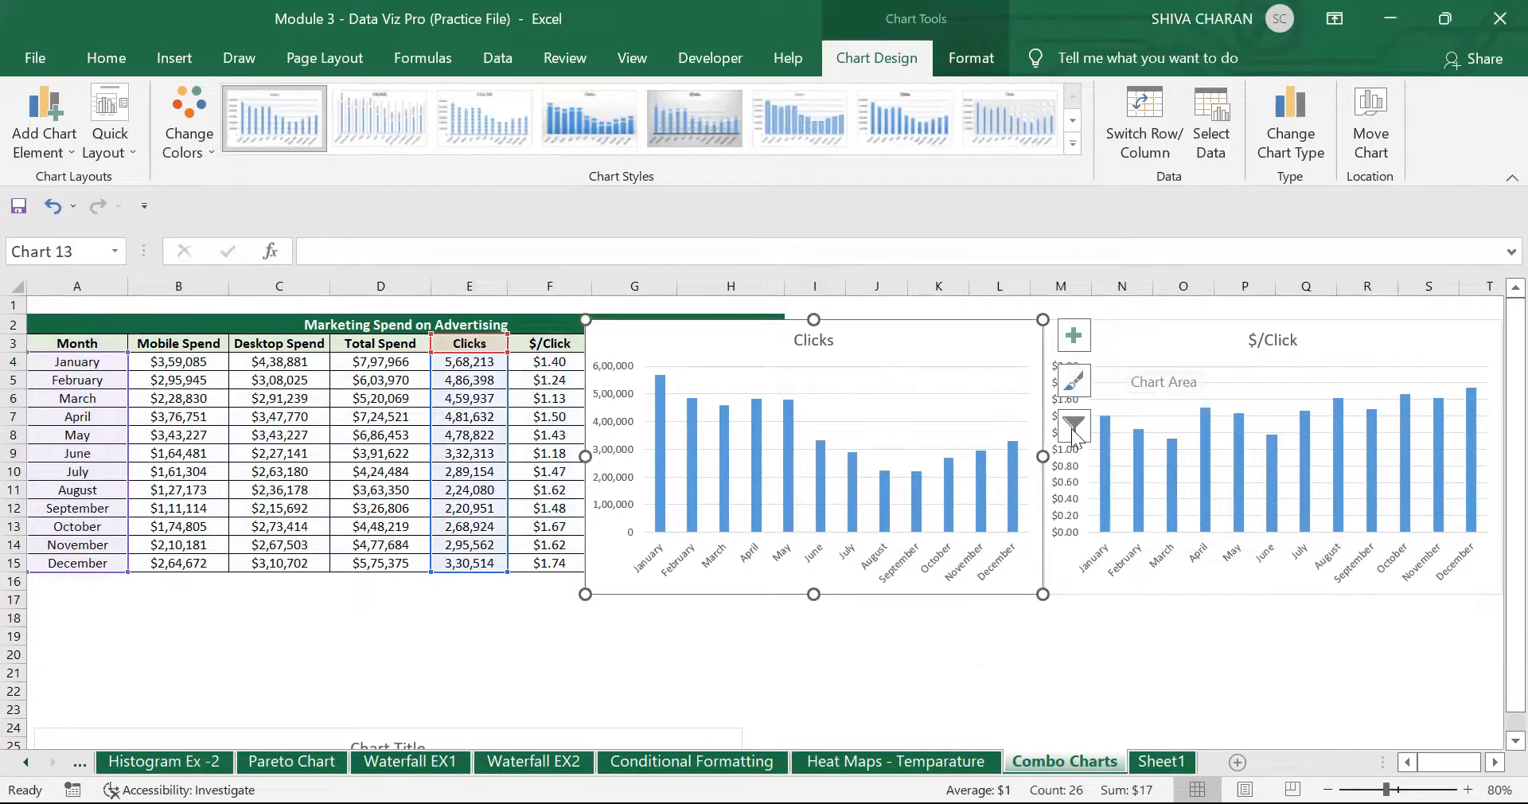
pyautogui.press('Delete')
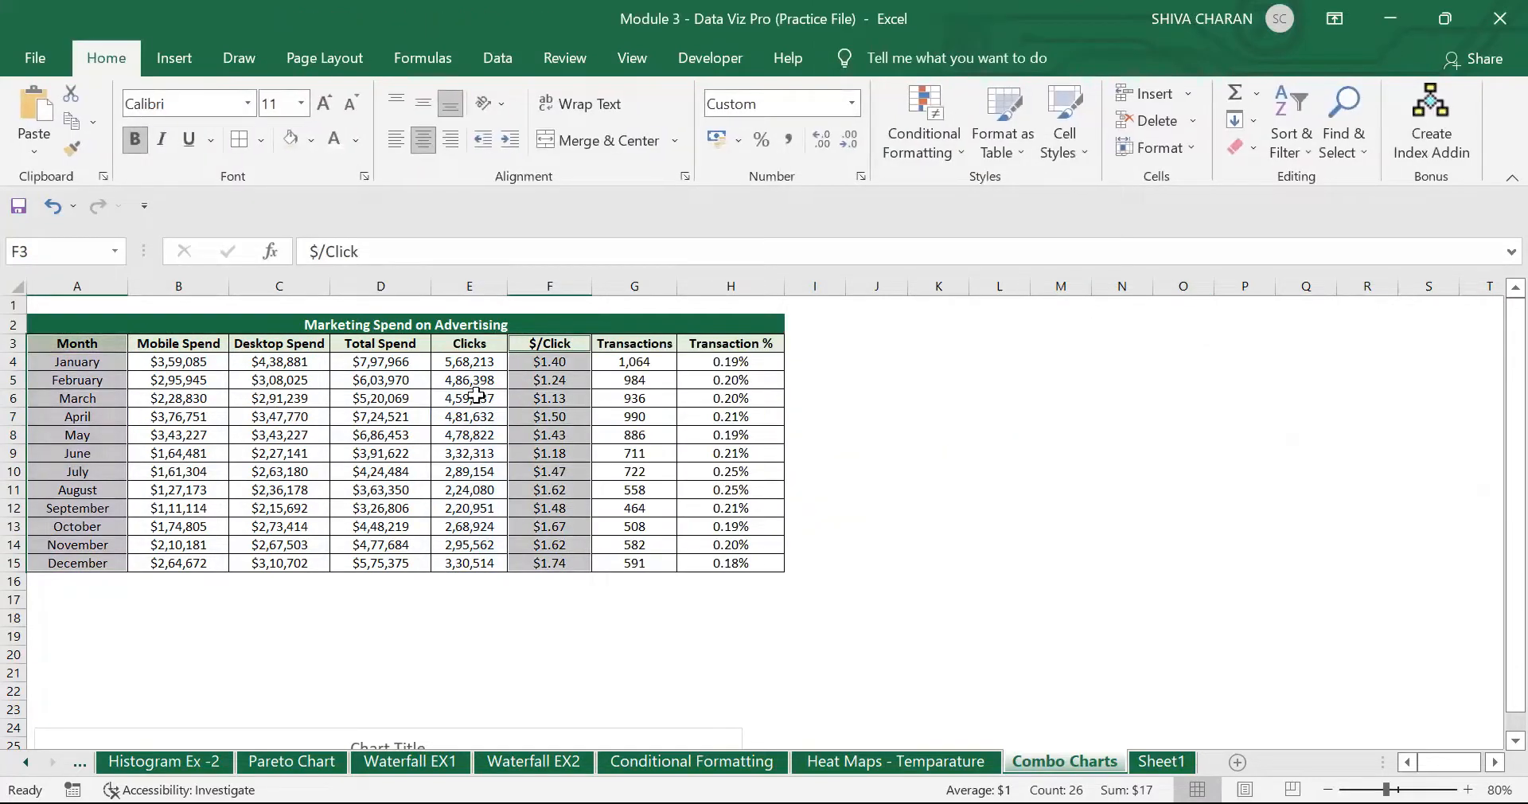
# Step: Insert a Clustered Column - Line combo chart from A3:A15 and E3:F15, with Clicks as columns and $/Click as a line
pyautogui.moveTo(466, 344); pyautogui.dragTo(455, 565)
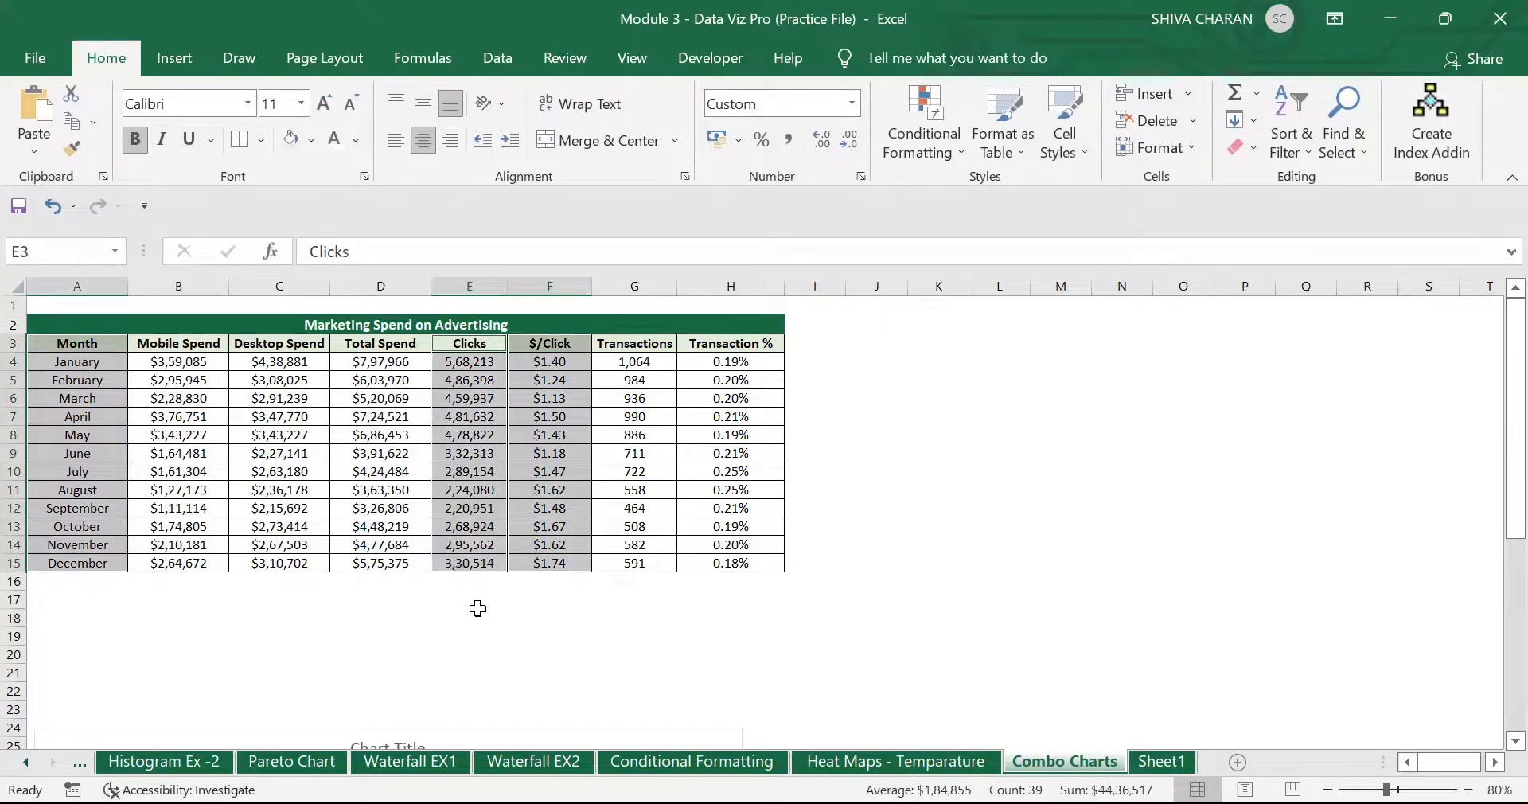
pyautogui.click(477, 601)
pyautogui.moveTo(100, 350); pyautogui.dragTo(116, 567)
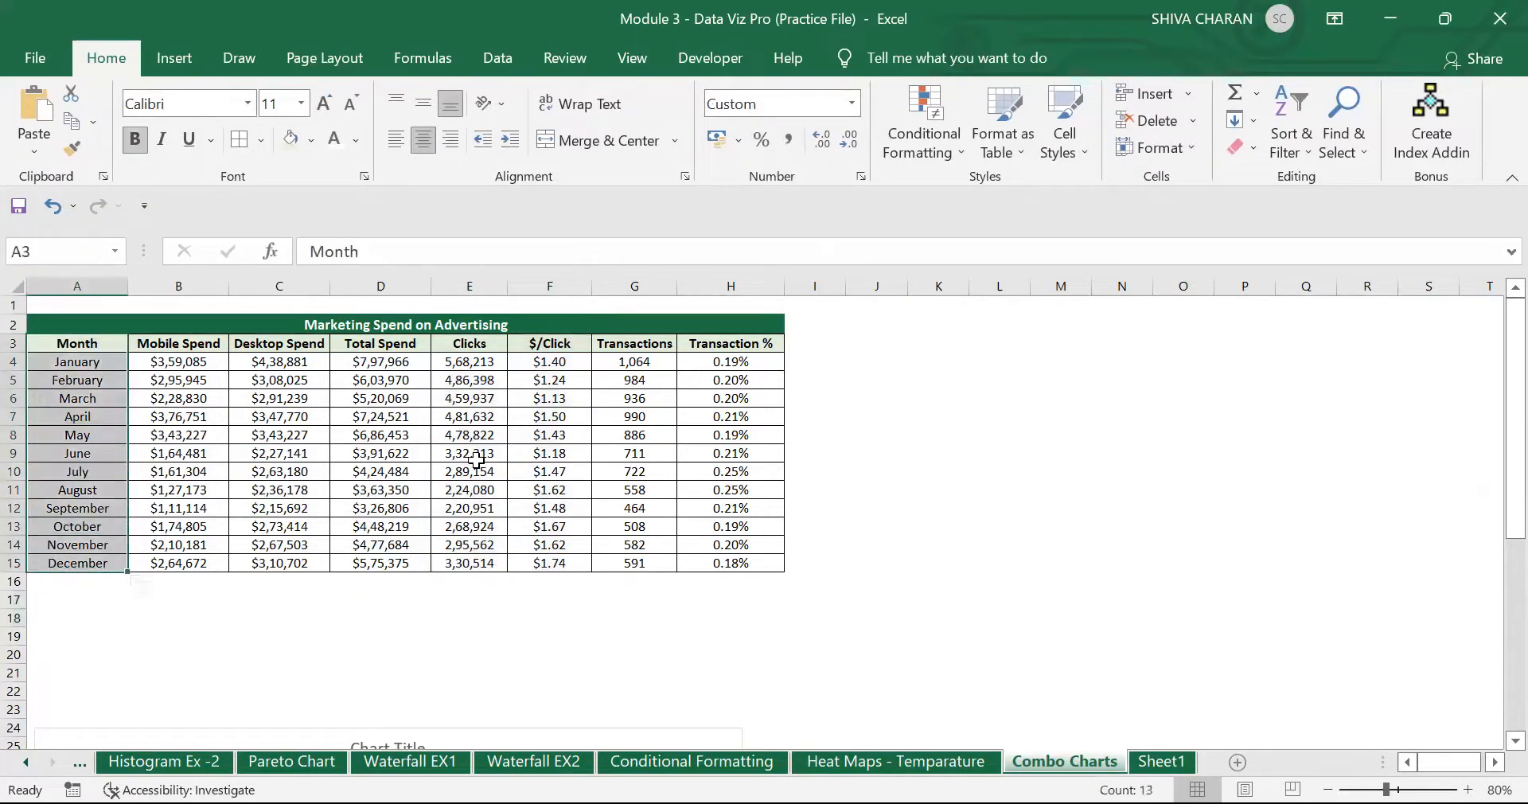
pyautogui.moveTo(460, 348); pyautogui.dragTo(546, 562)
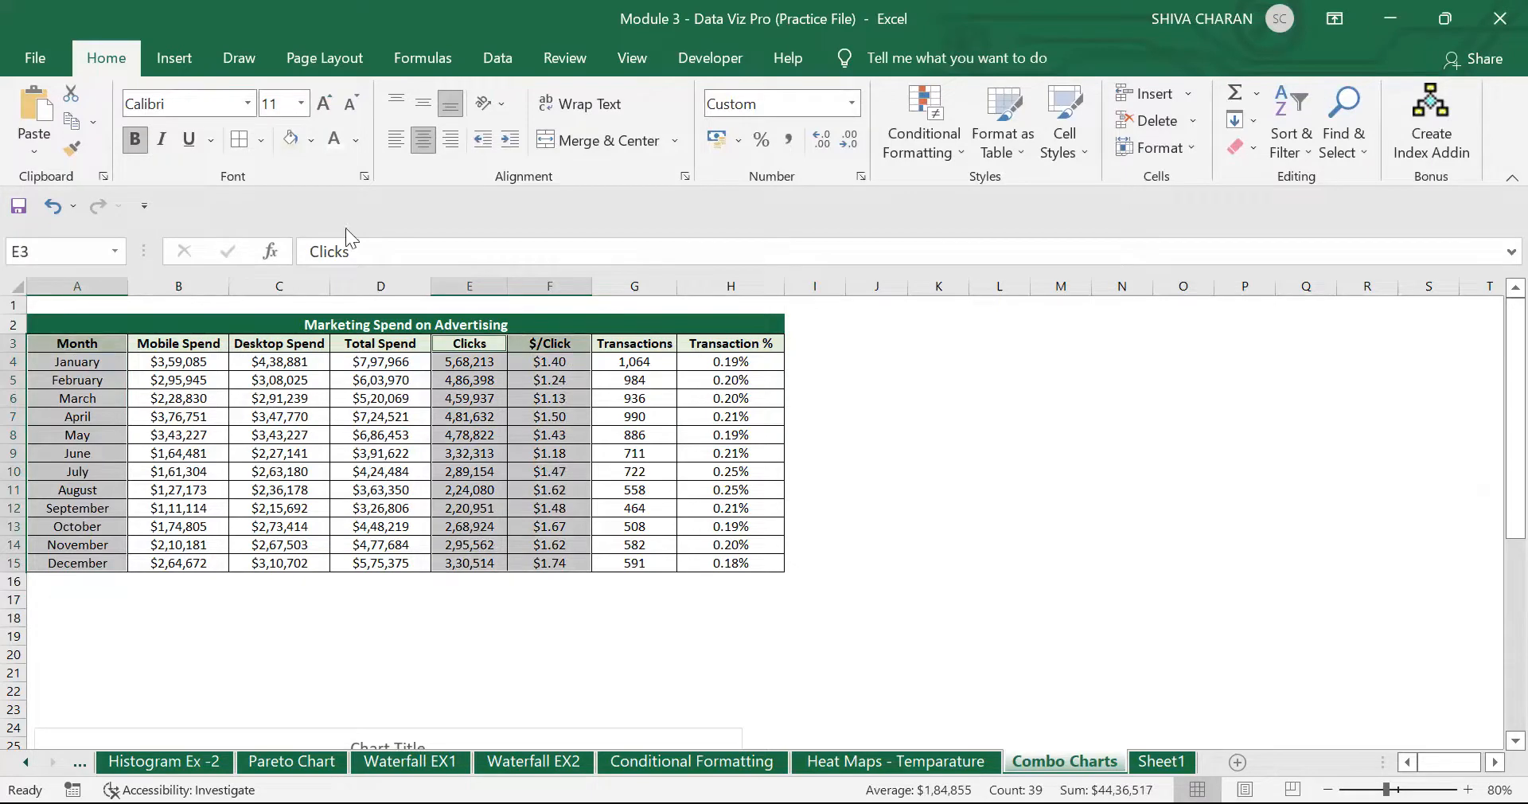
pyautogui.click(175, 62)
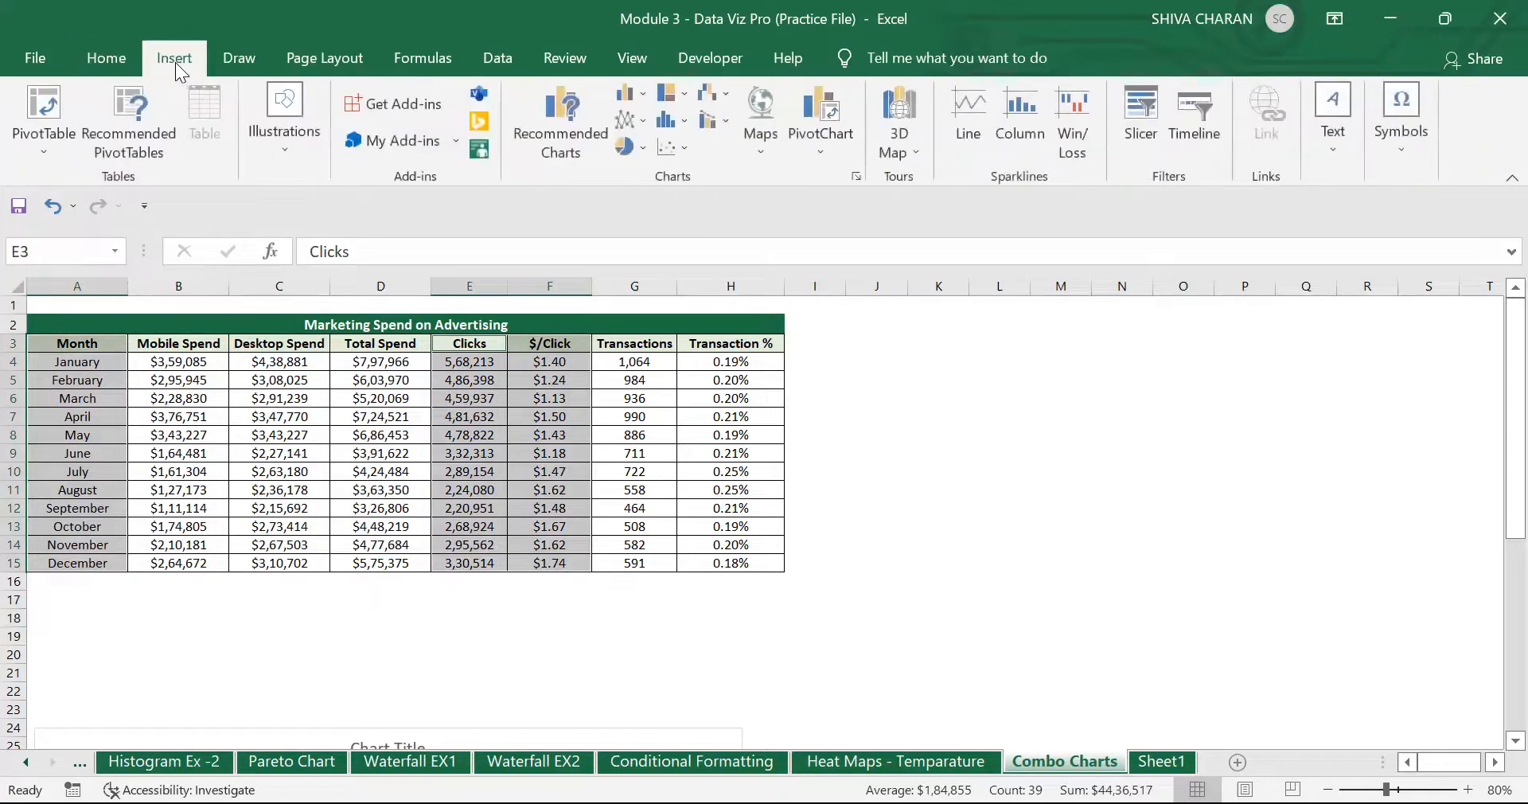
pyautogui.click(561, 128)
pyautogui.click(557, 94)
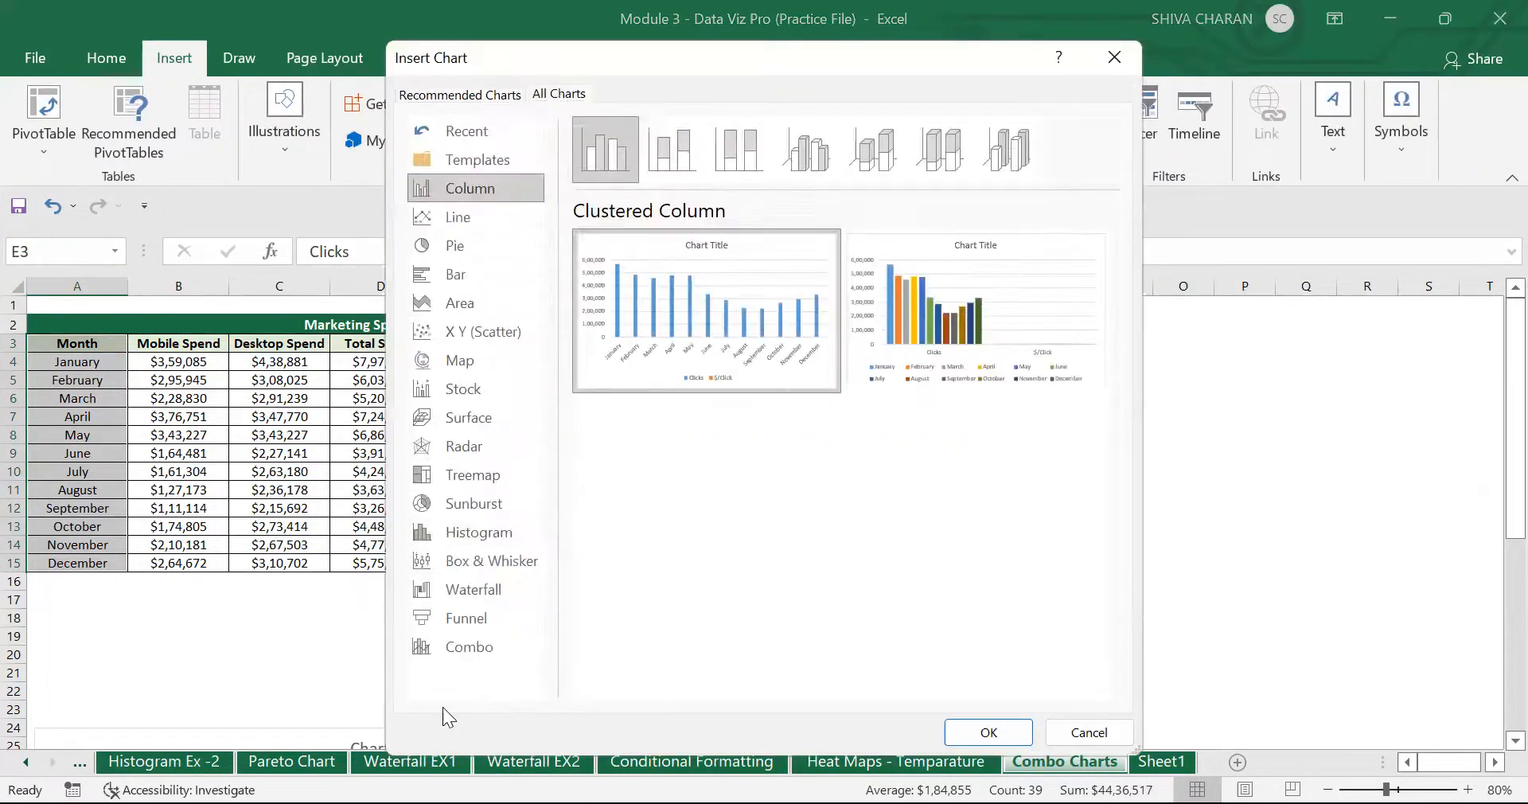
pyautogui.click(462, 645)
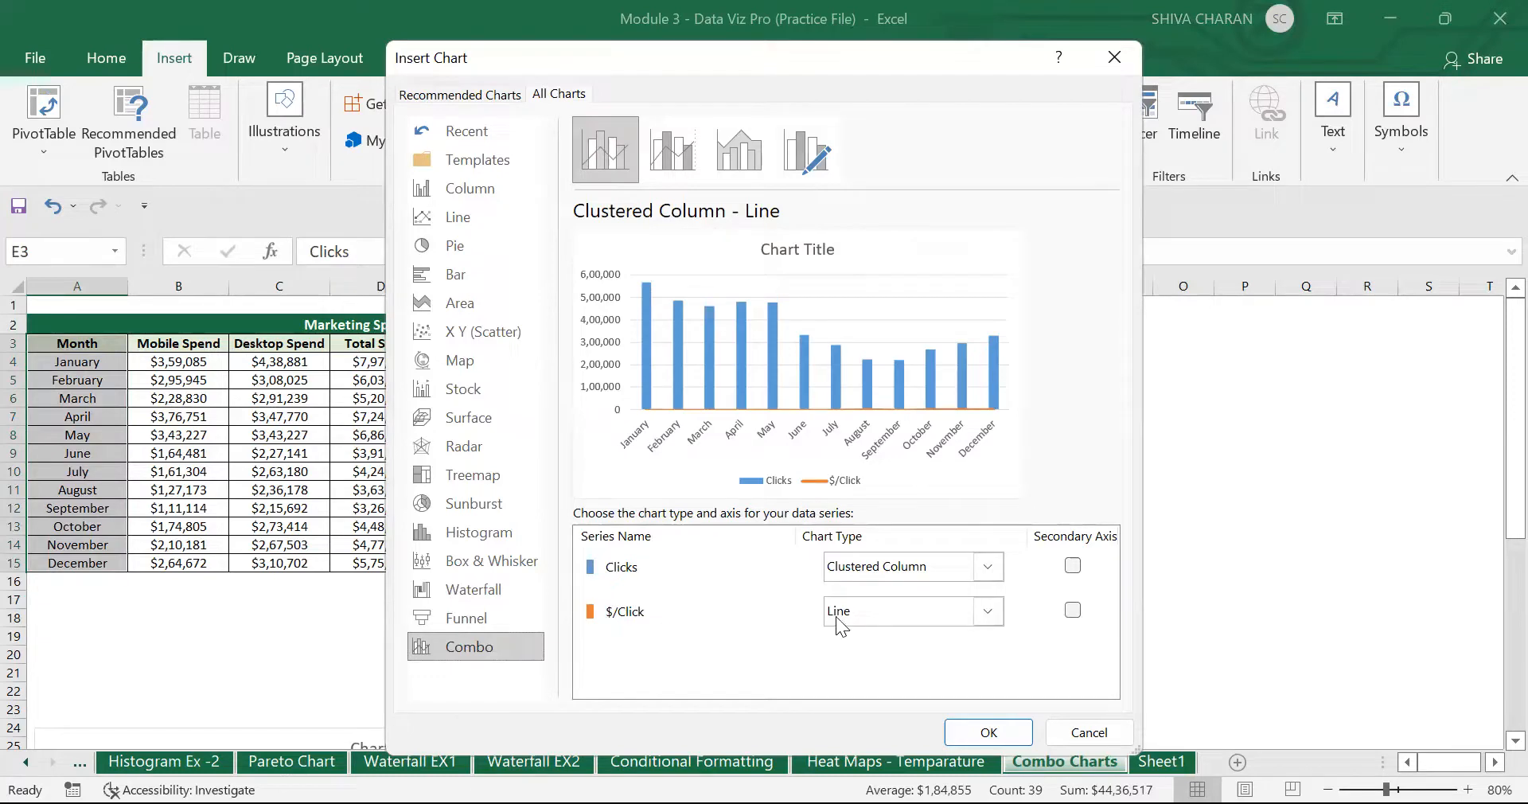
pyautogui.click(1010, 730)
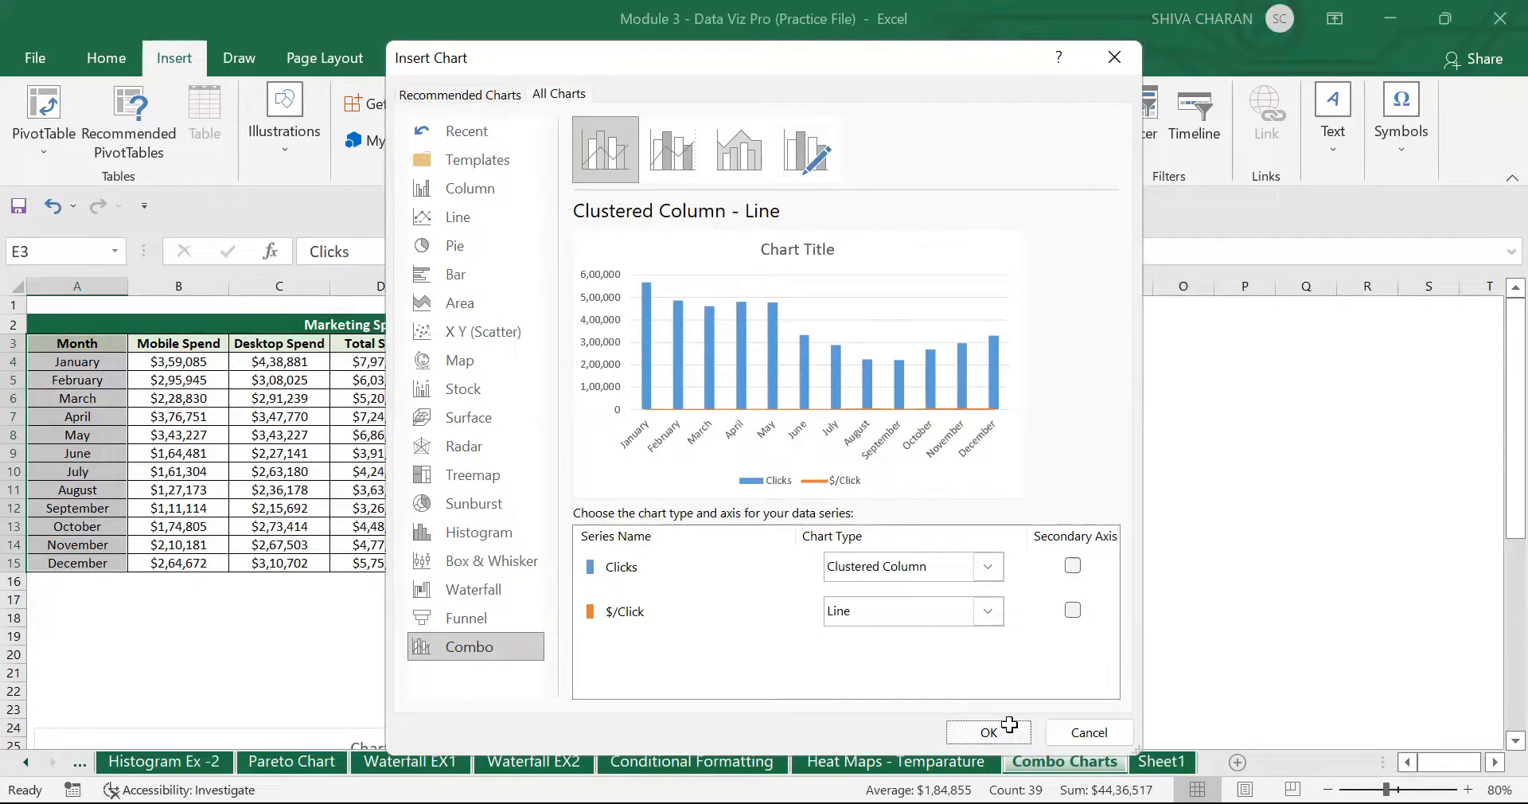
# Step: Place the Clicks and $/Click combo chart beside the table and enlarge it to span about columns I to S, rows 2 to 23
pyautogui.moveTo(860, 411); pyautogui.dragTo(1110, 331)
pyautogui.moveTo(1246, 587); pyautogui.dragTo(1453, 710)
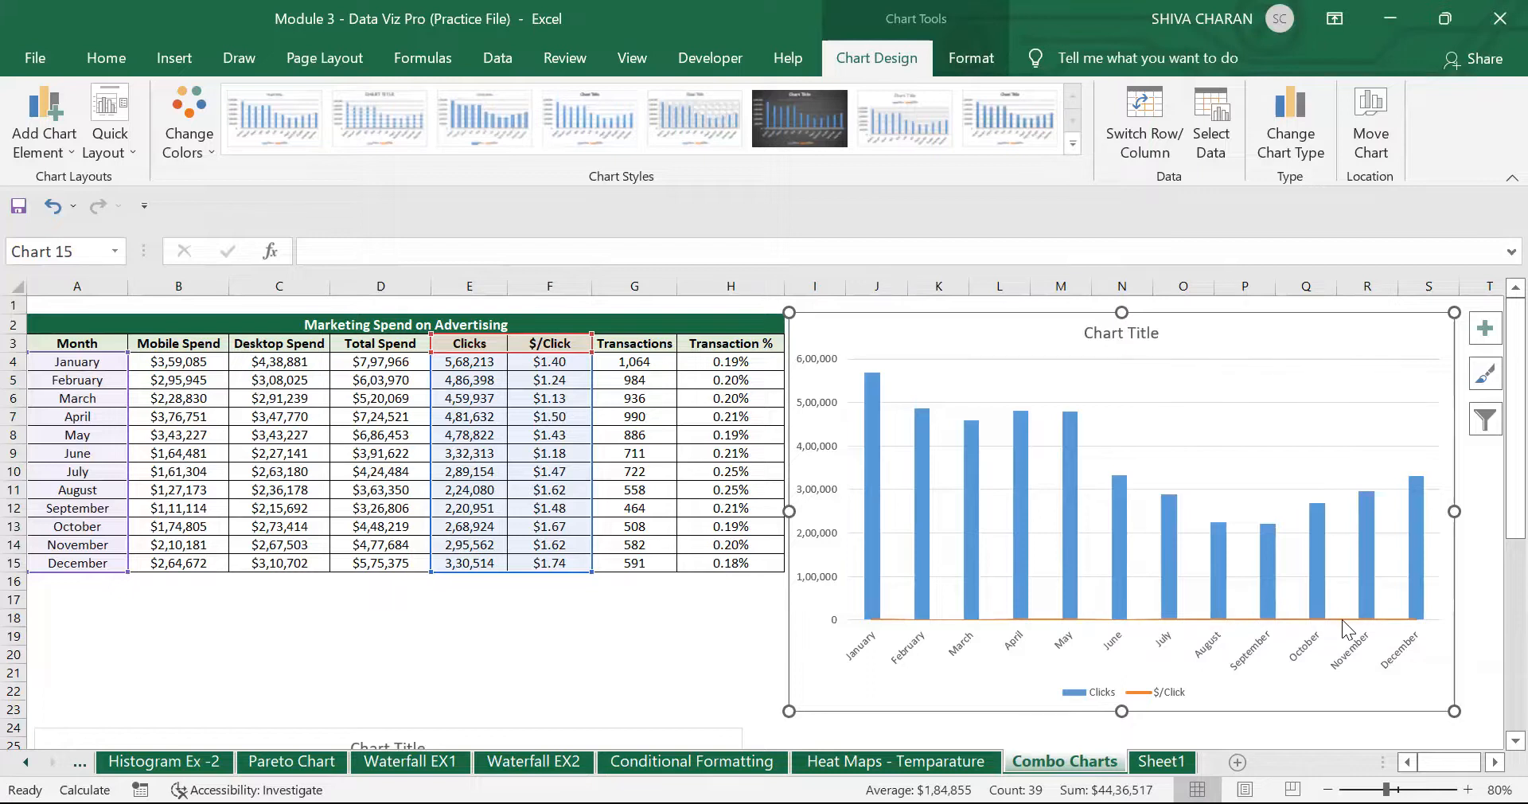
pyautogui.click(824, 491)
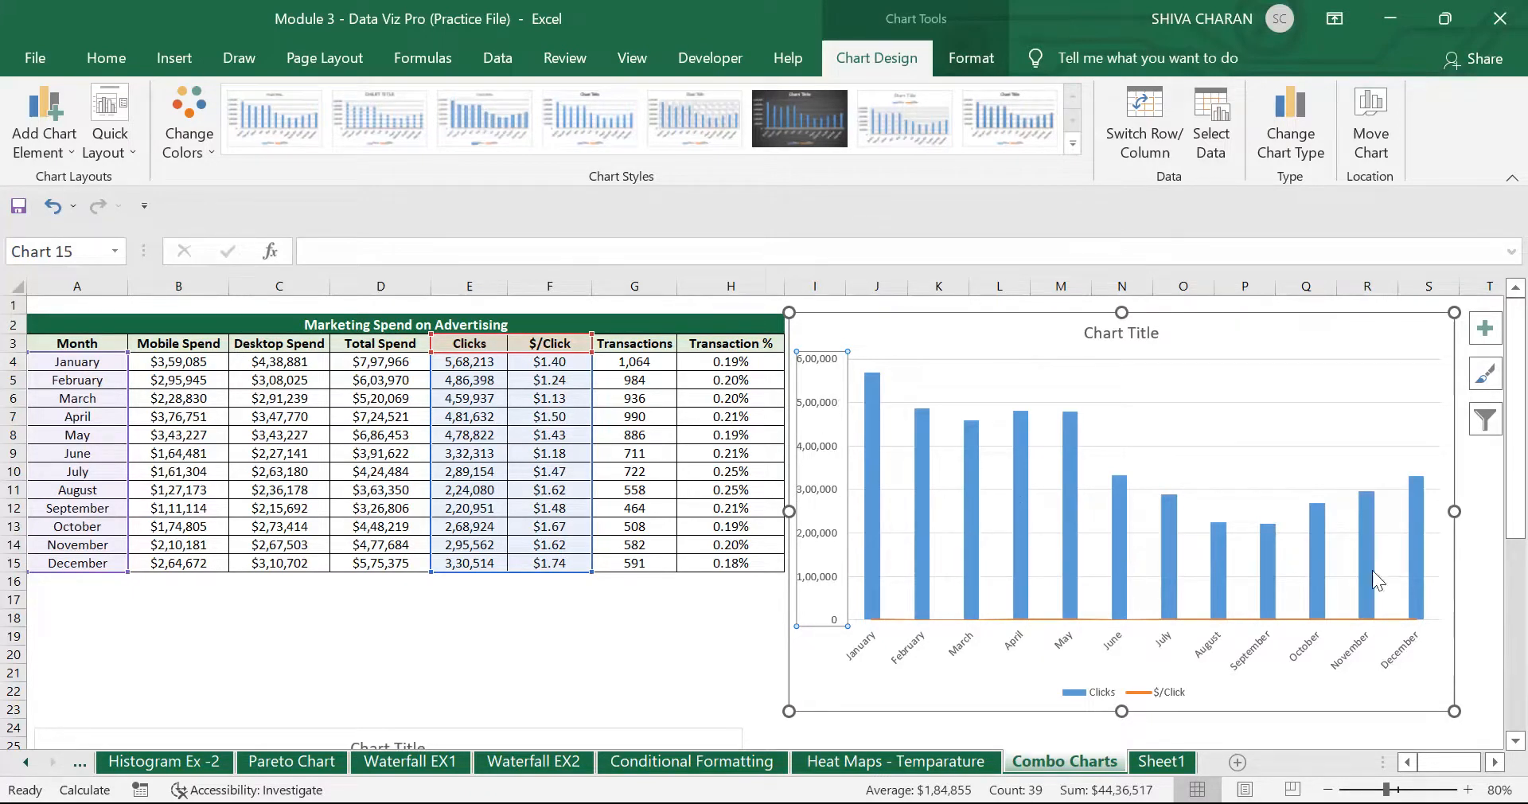
pyautogui.click(925, 498)
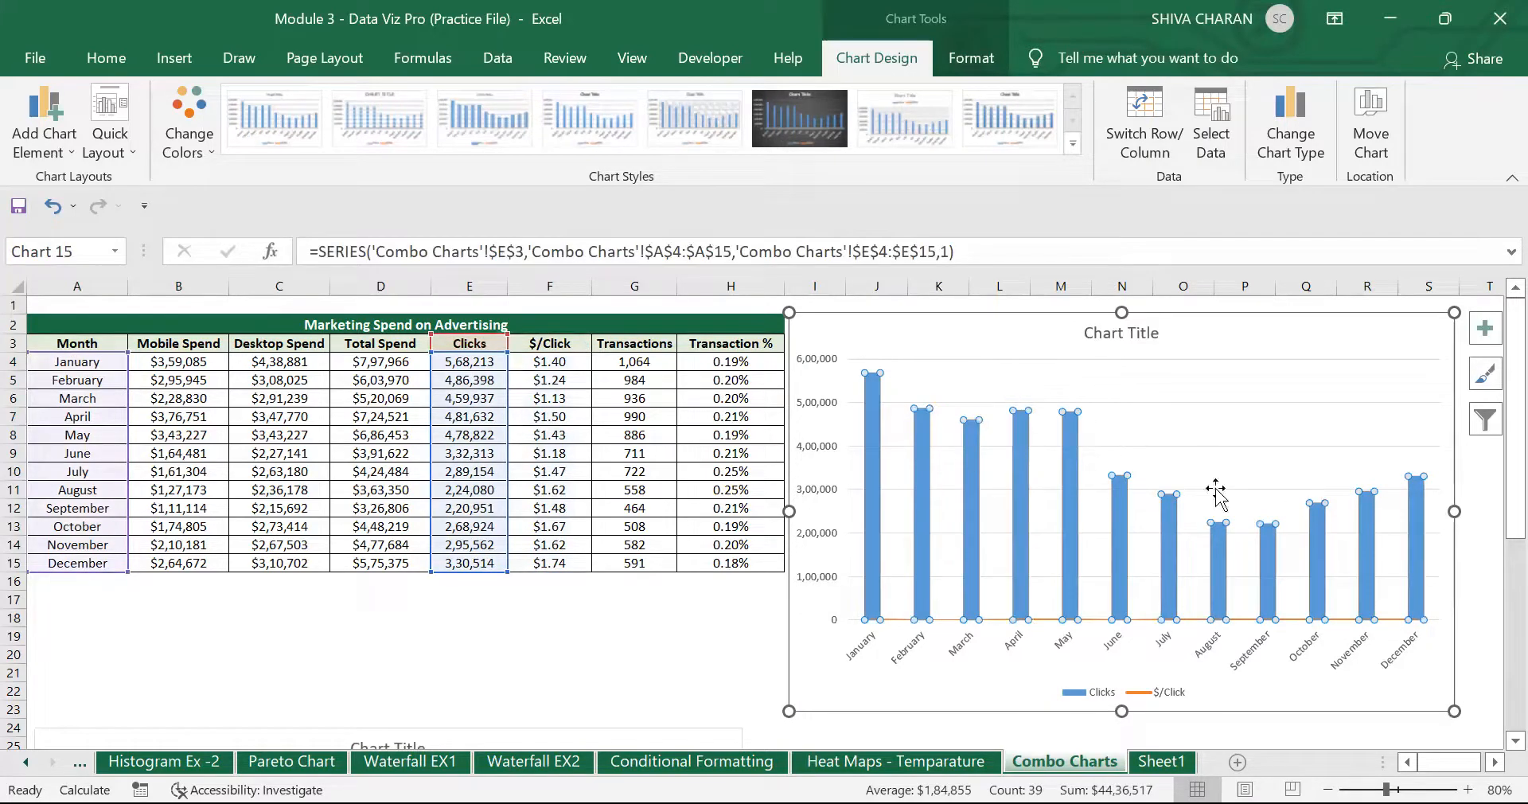
pyautogui.click(980, 340)
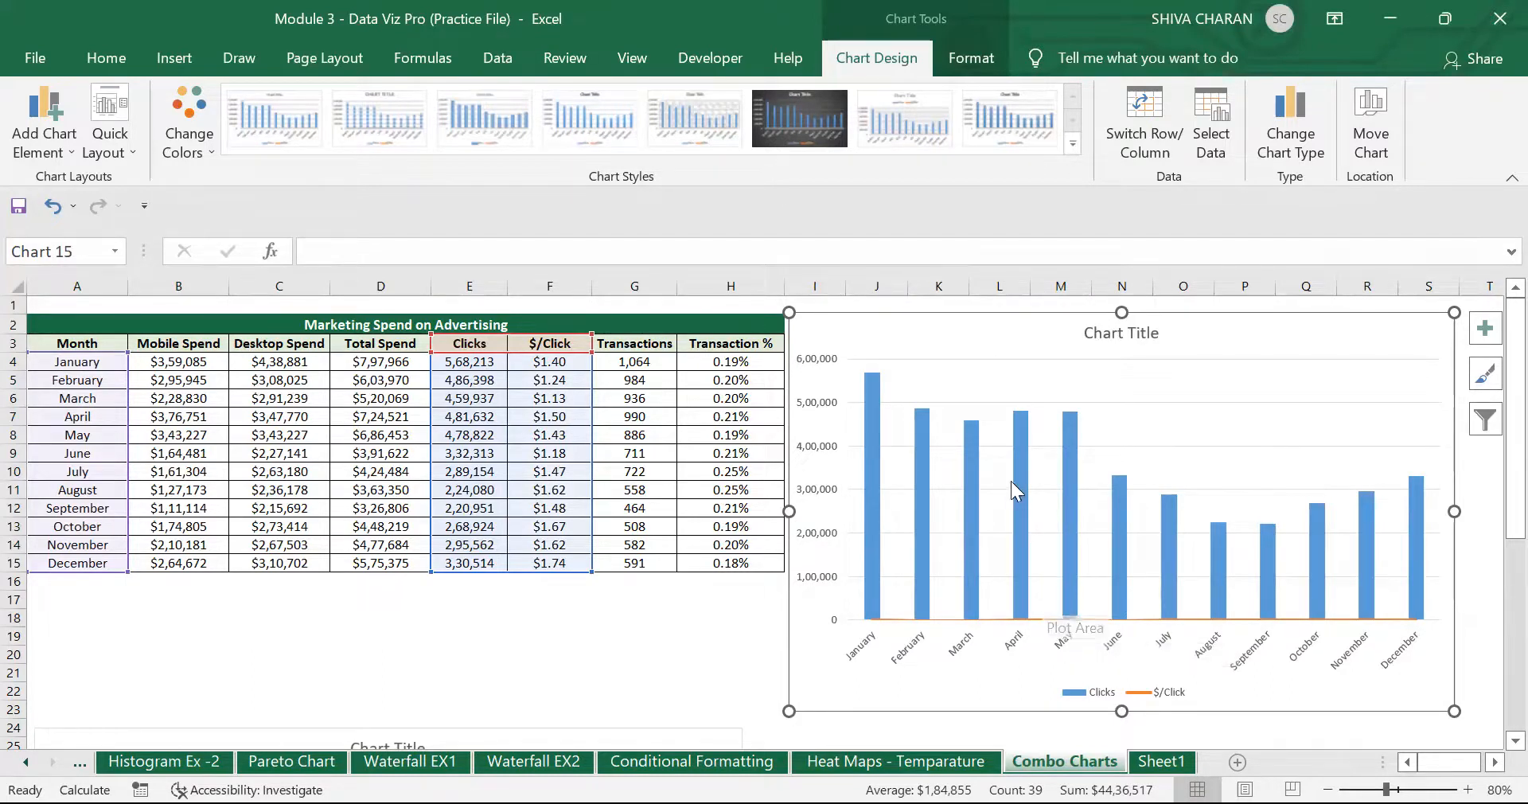
pyautogui.rightClick(942, 339)
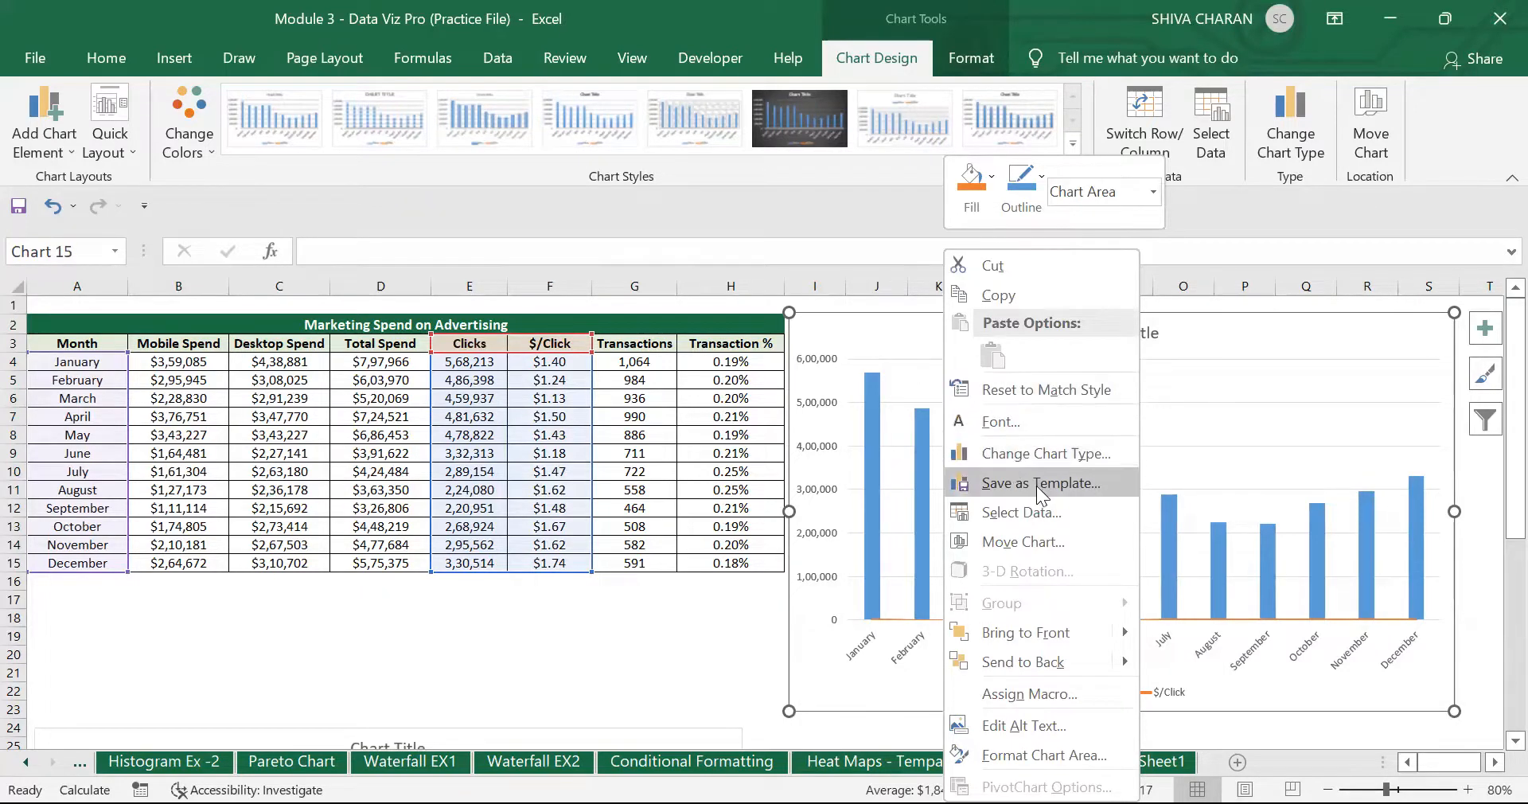
pyautogui.click(888, 335)
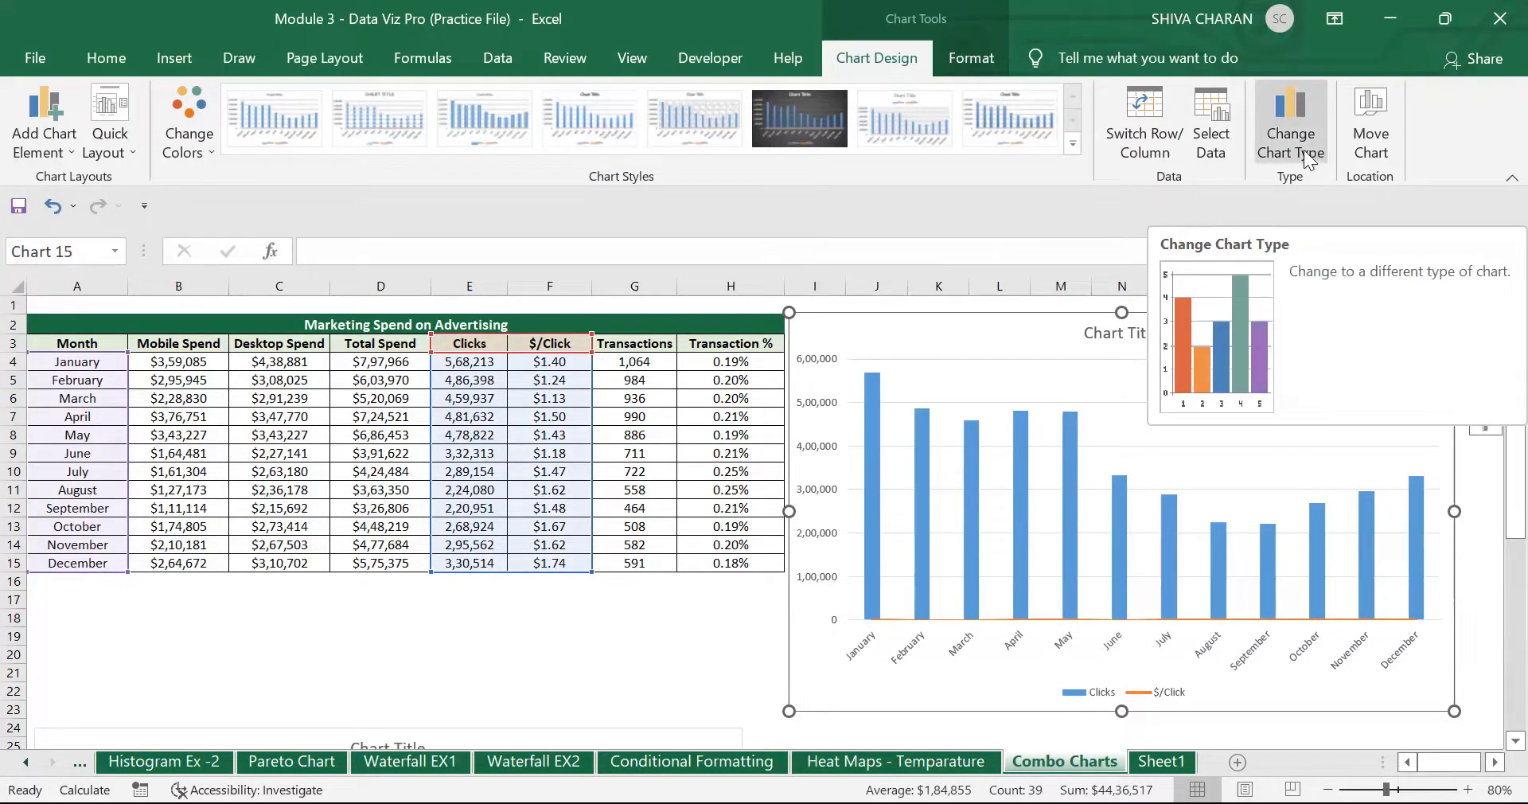
pyautogui.click(1266, 159)
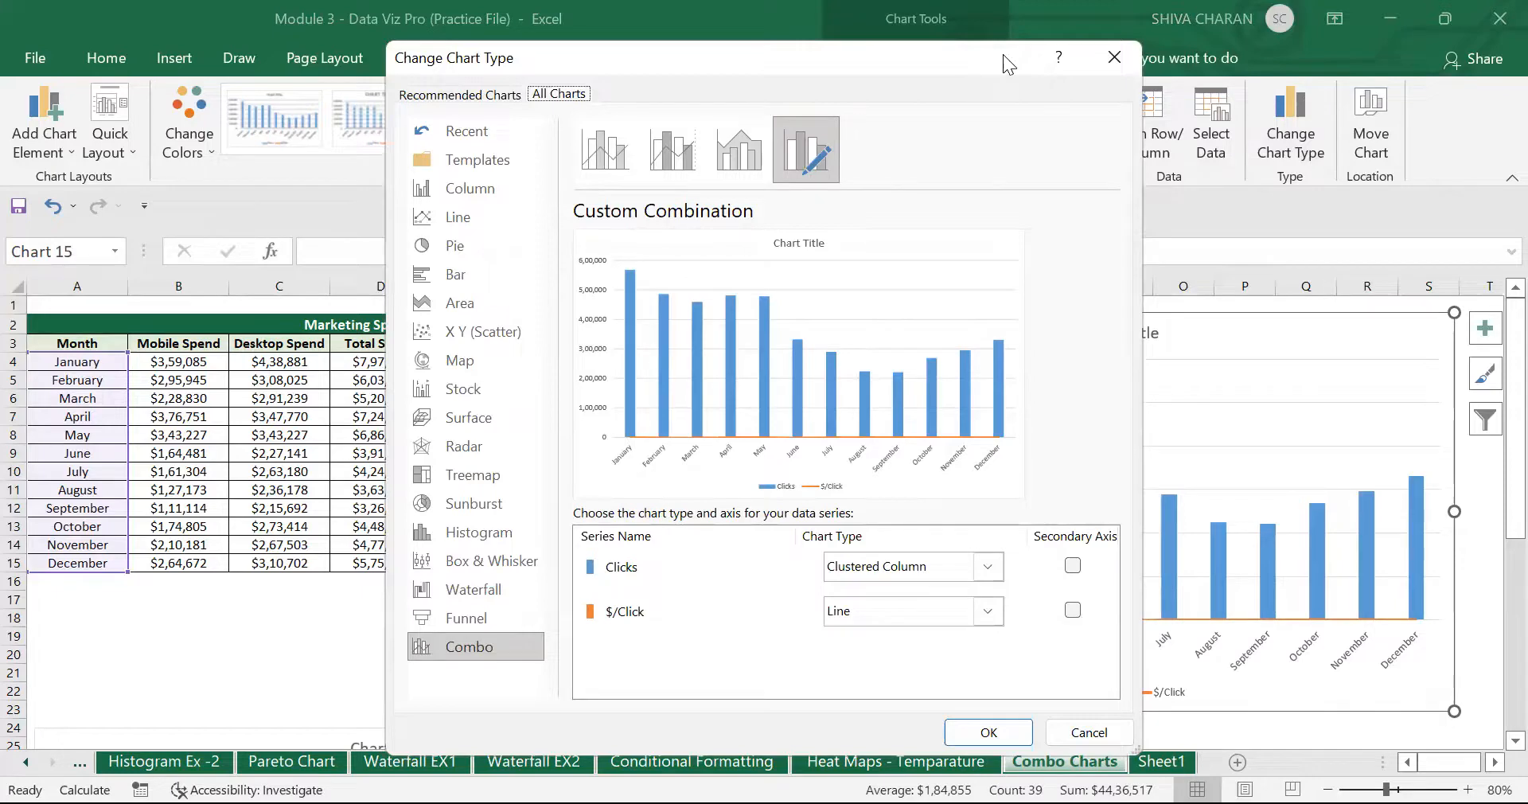
pyautogui.moveTo(1003, 54); pyautogui.dragTo(628, 23)
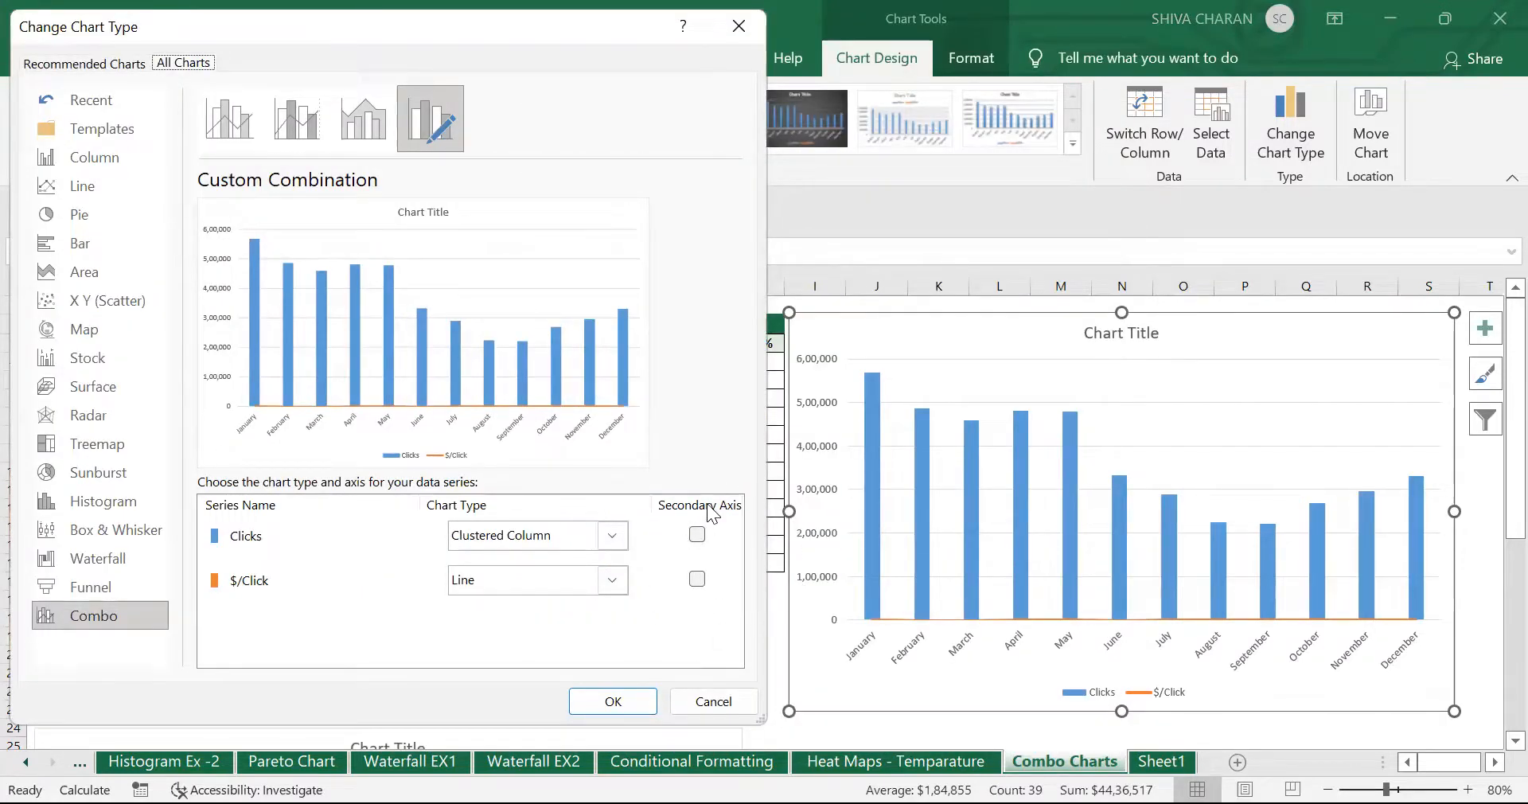
pyautogui.click(742, 703)
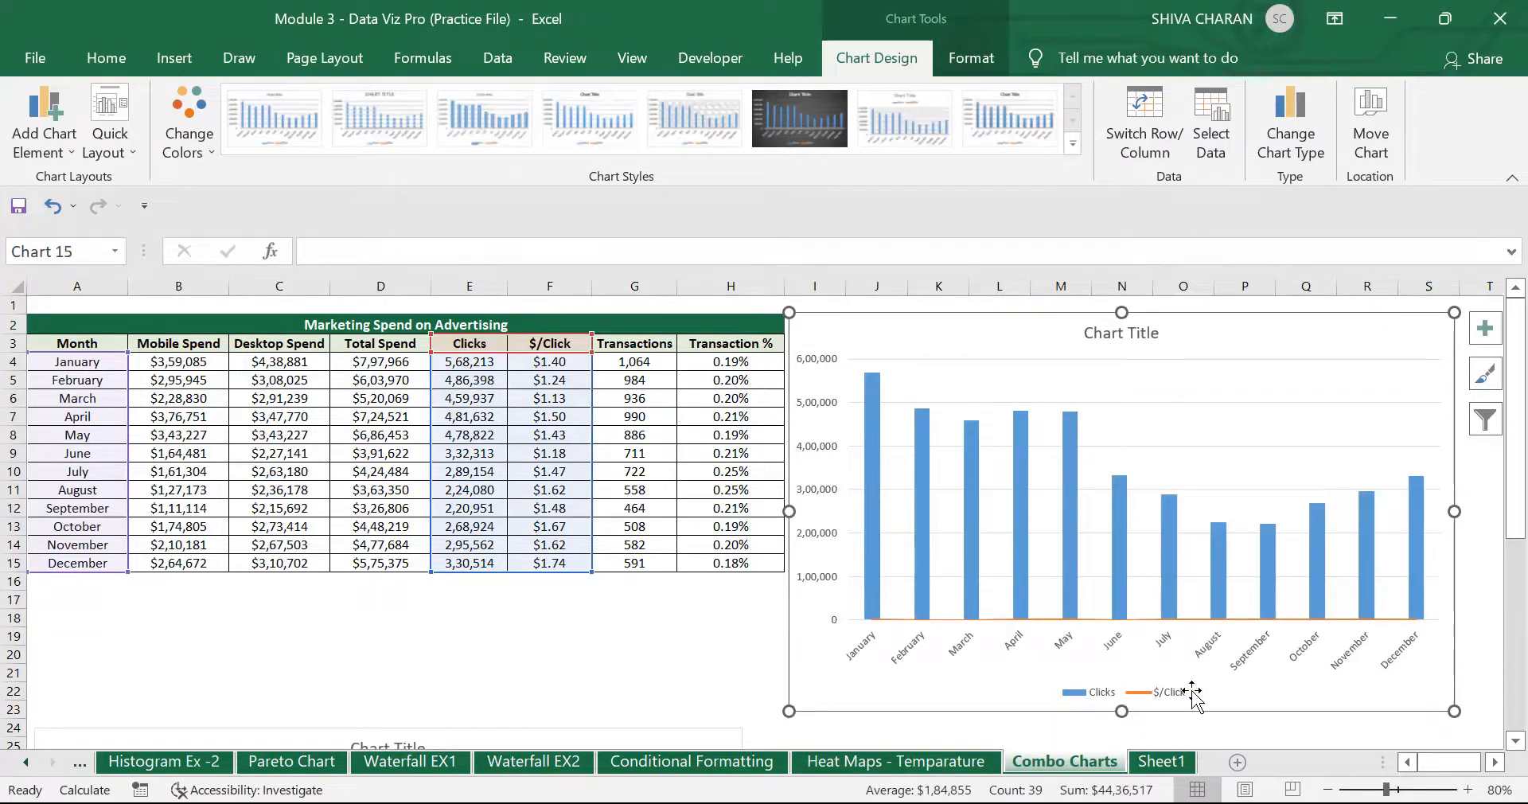
# Step: Plot the $/Click line series on the secondary axis of the combo chart
pyautogui.rightClick(1007, 322)
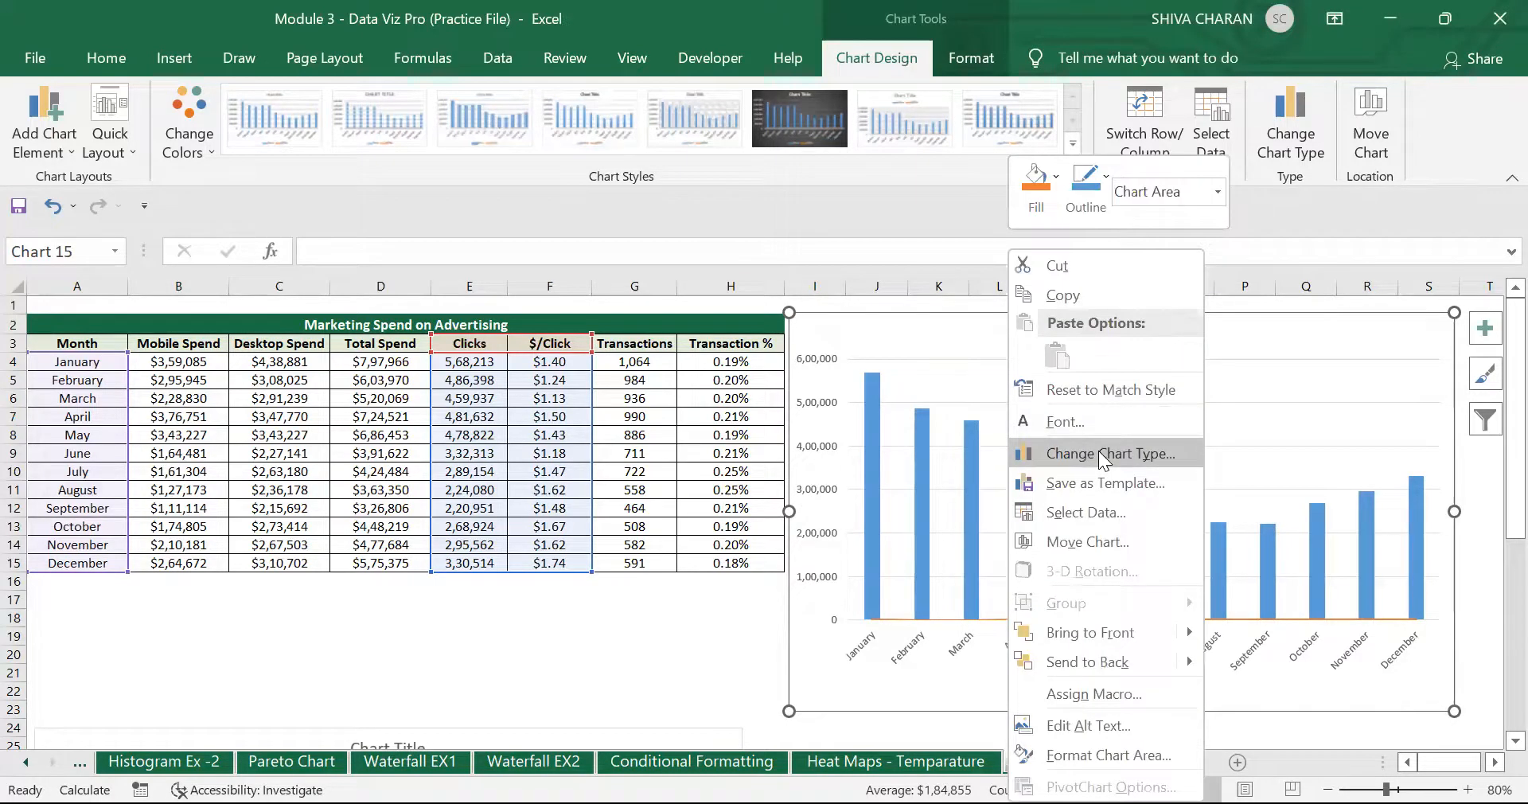
pyautogui.click(1101, 453)
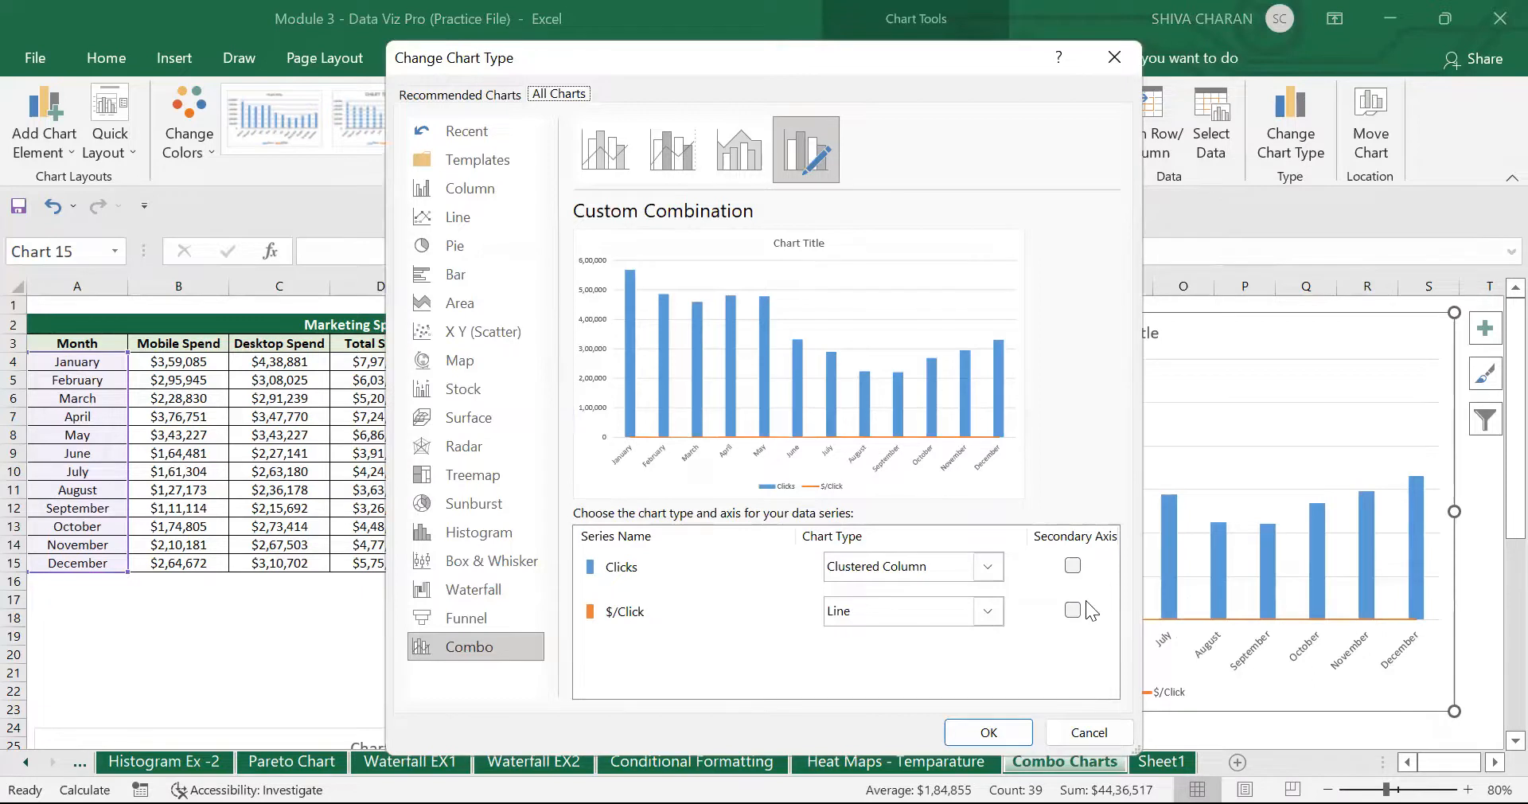
pyautogui.click(1072, 610)
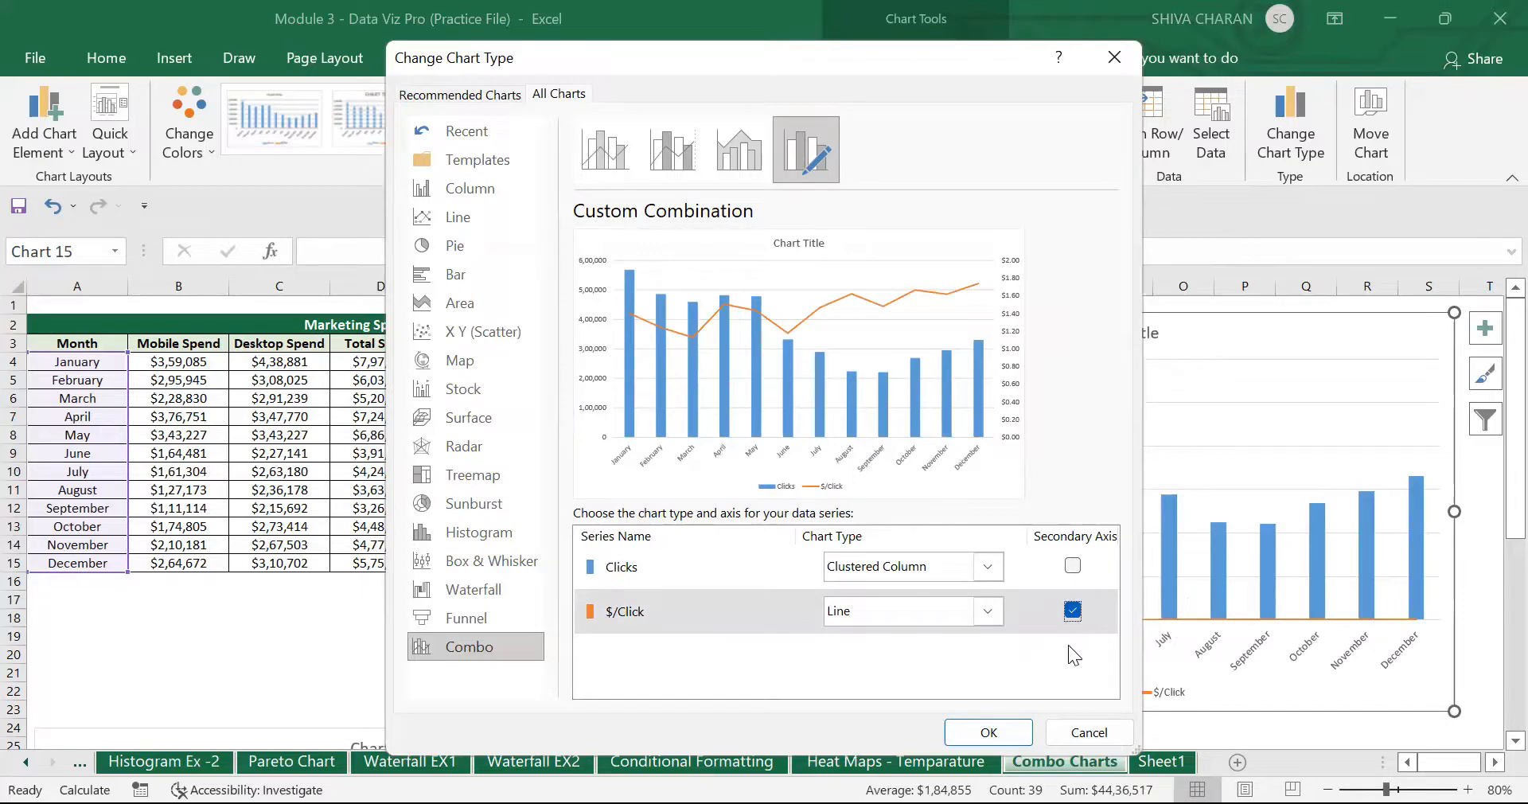
pyautogui.click(995, 733)
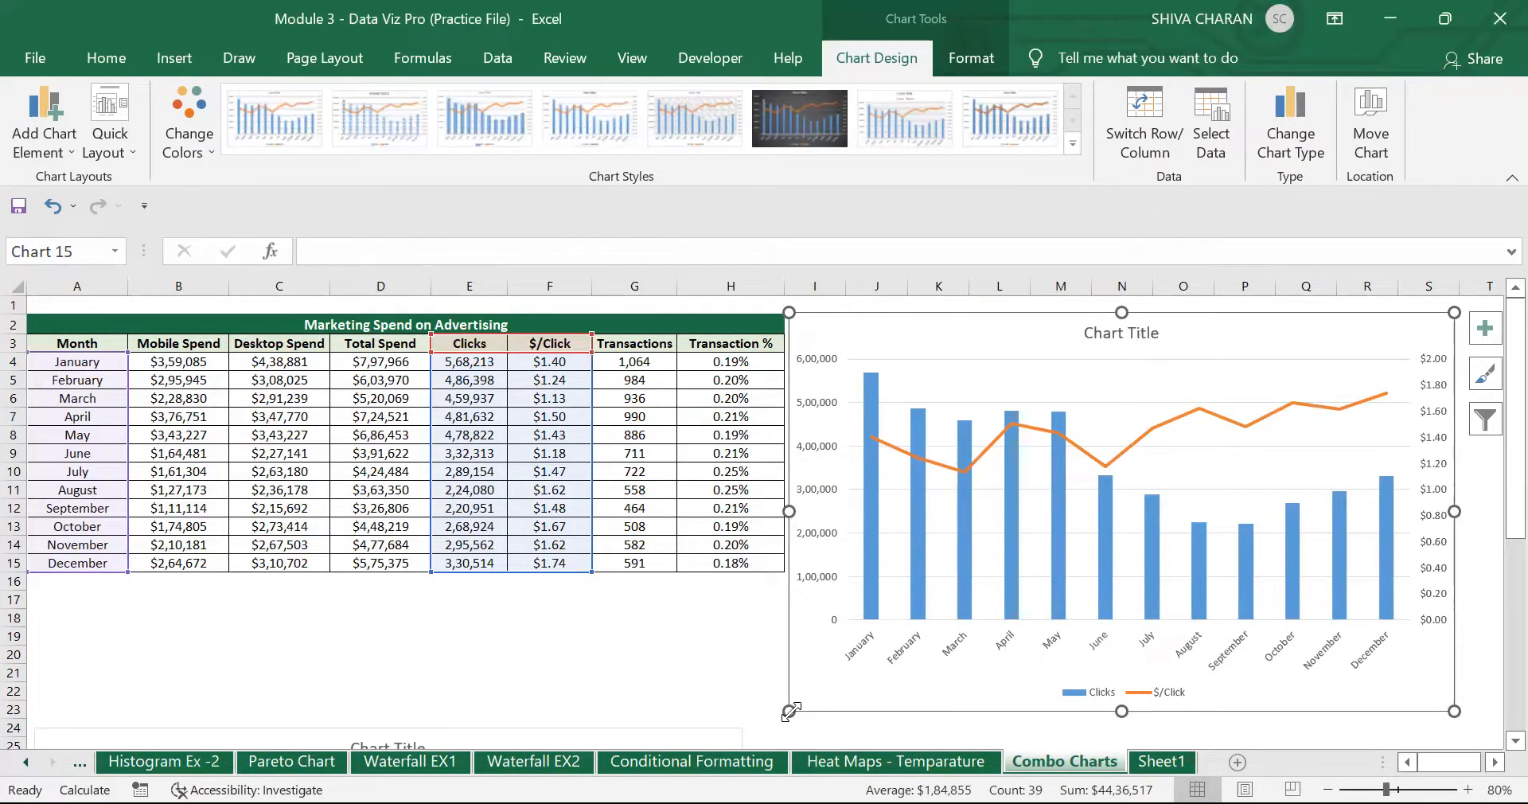
# Step: Widen the combo chart to span about columns F to S and examine its two value axes and the $/Click line
pyautogui.moveTo(789, 711); pyautogui.dragTo(552, 701)
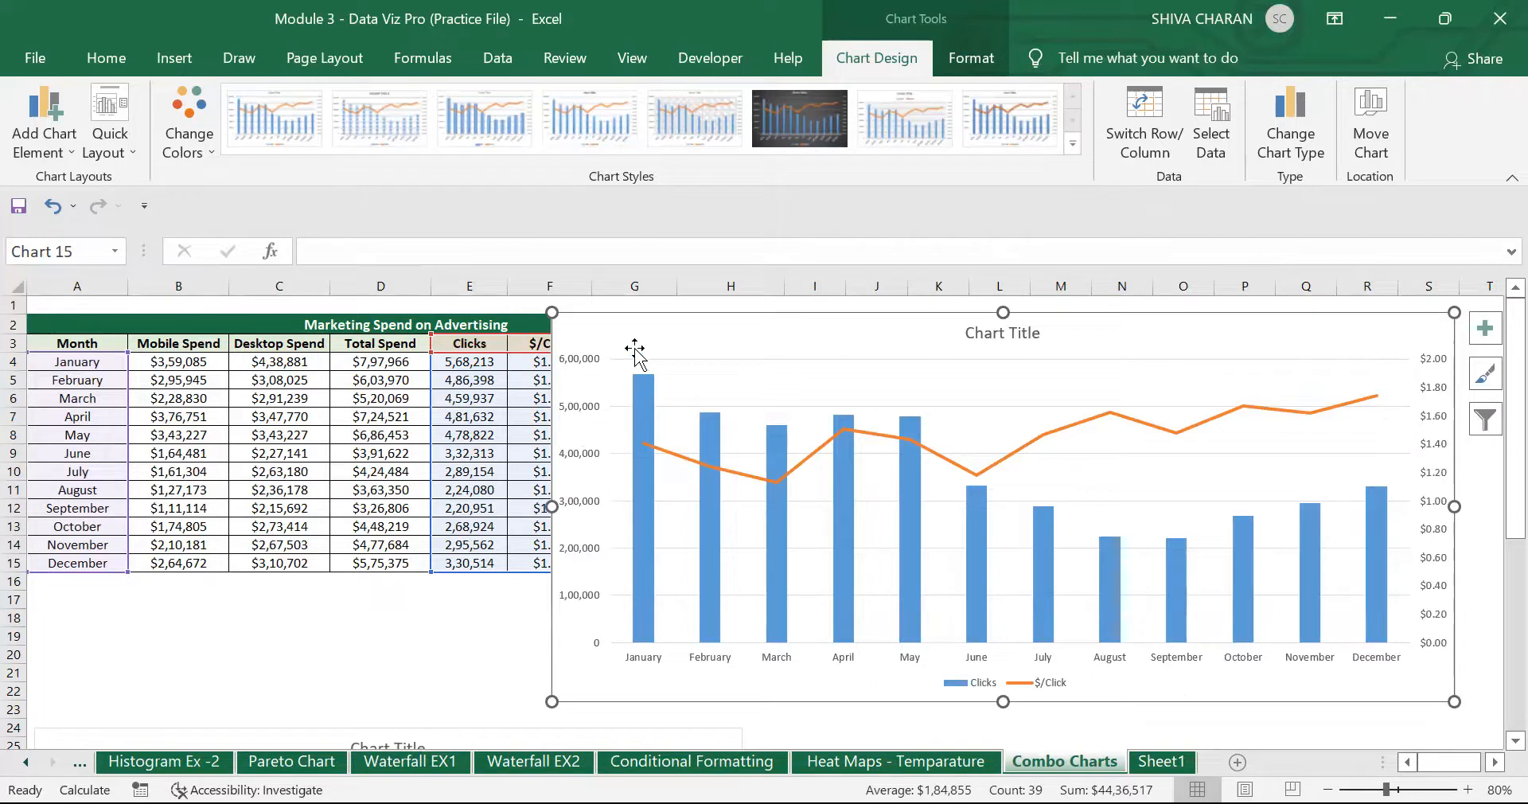
pyautogui.click(573, 369)
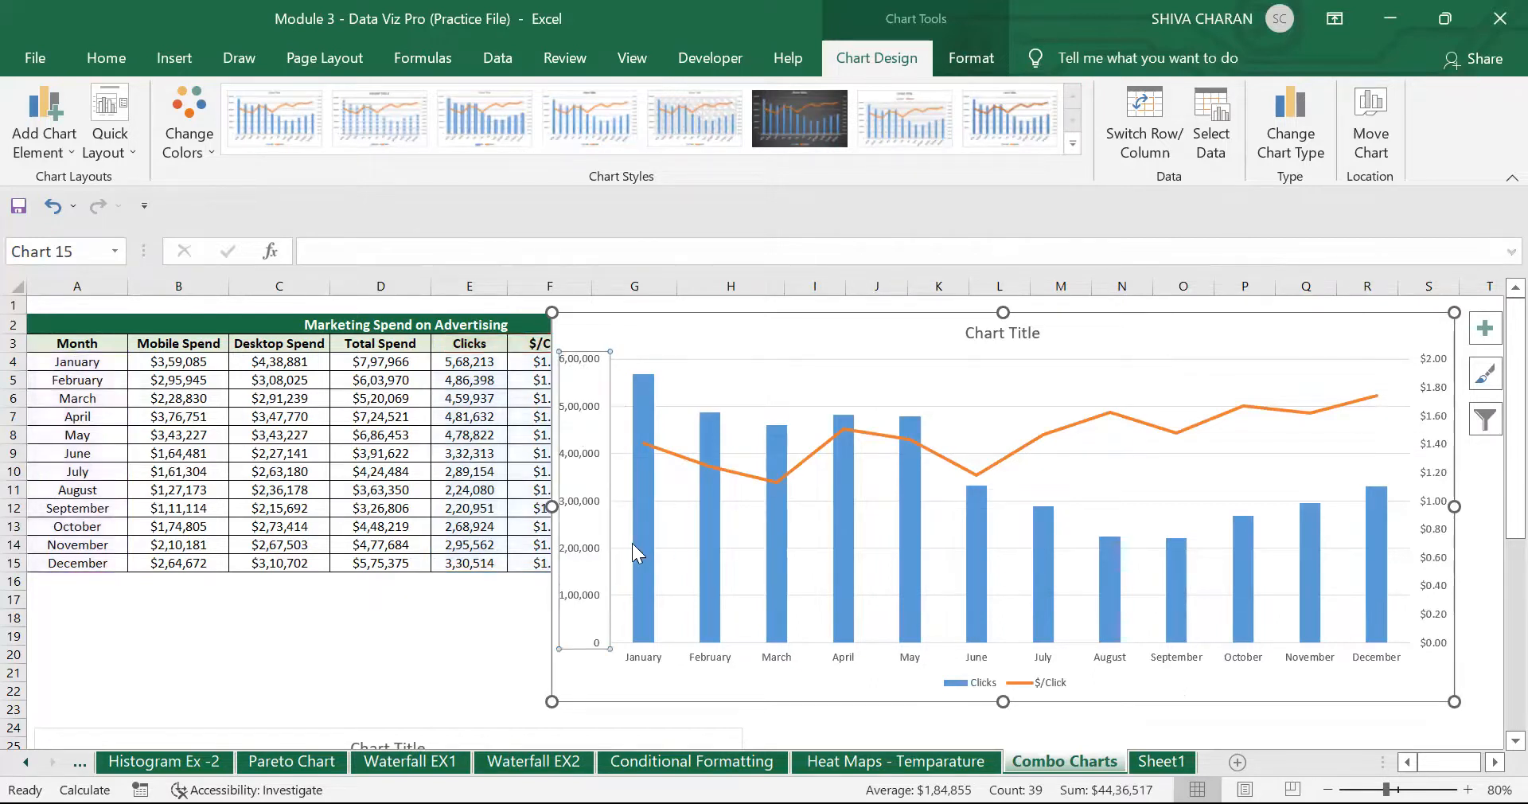
pyautogui.click(1433, 448)
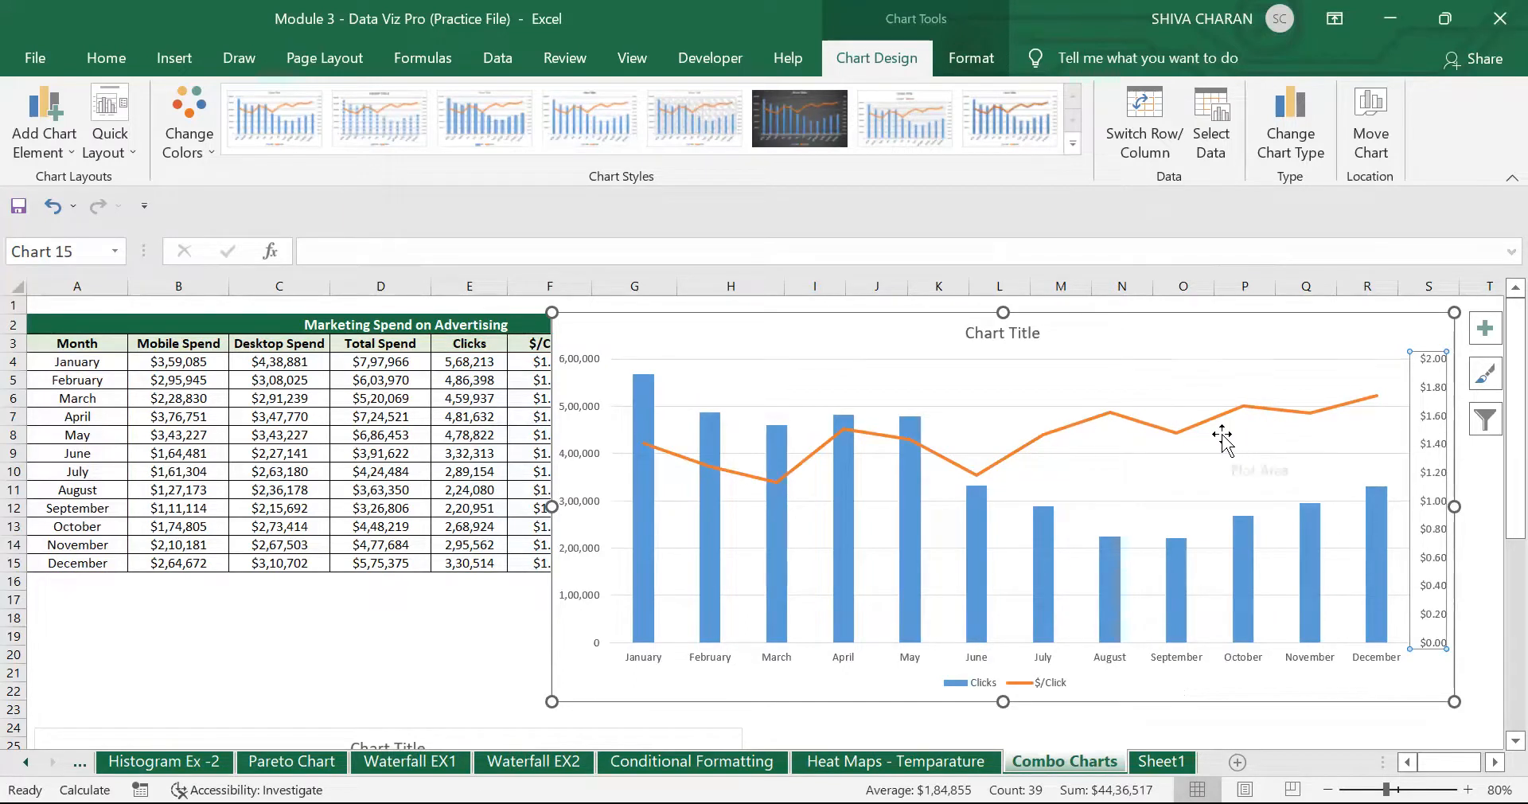
pyautogui.click(1220, 341)
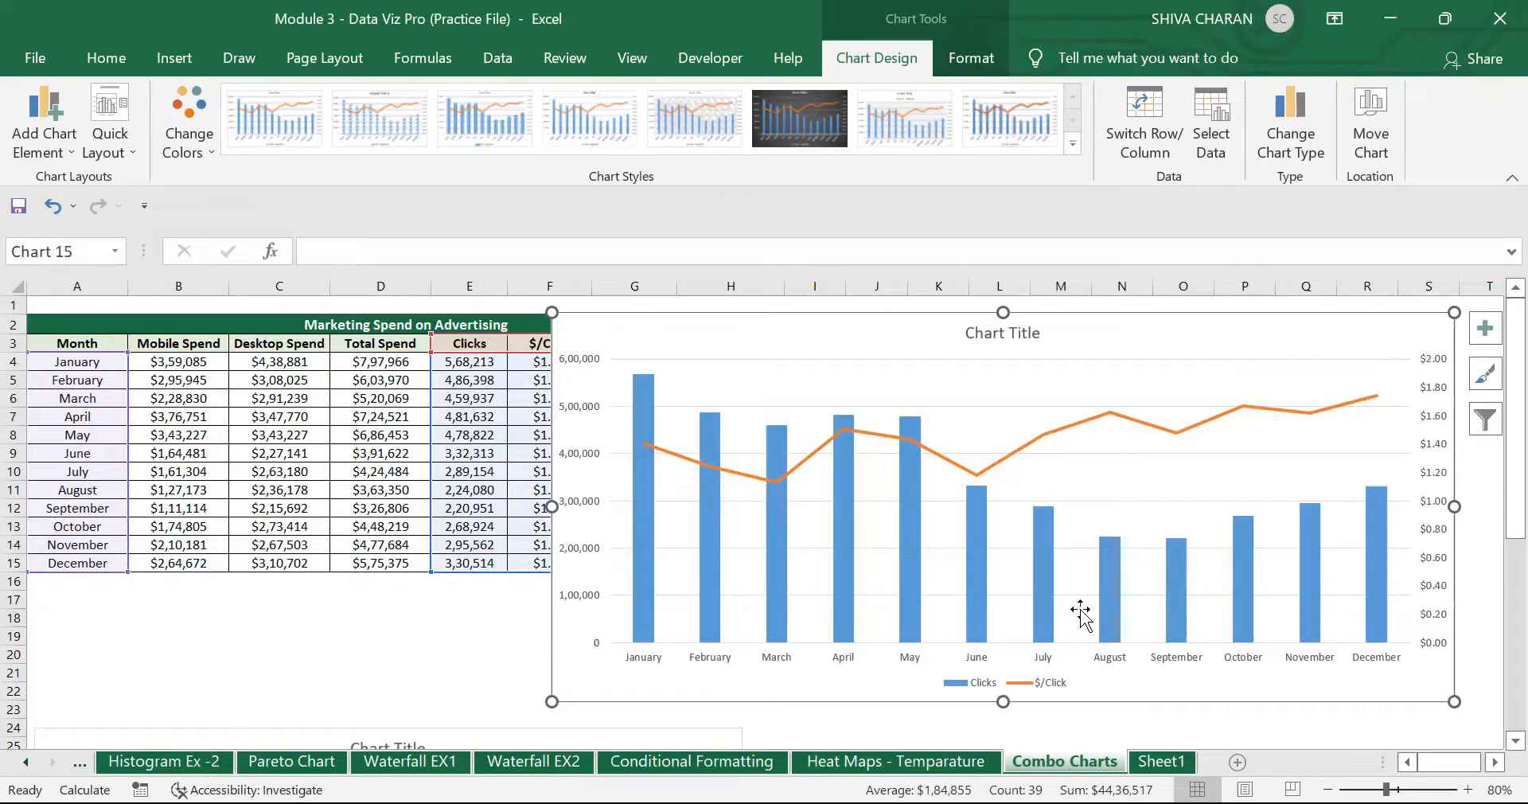
pyautogui.click(1114, 419)
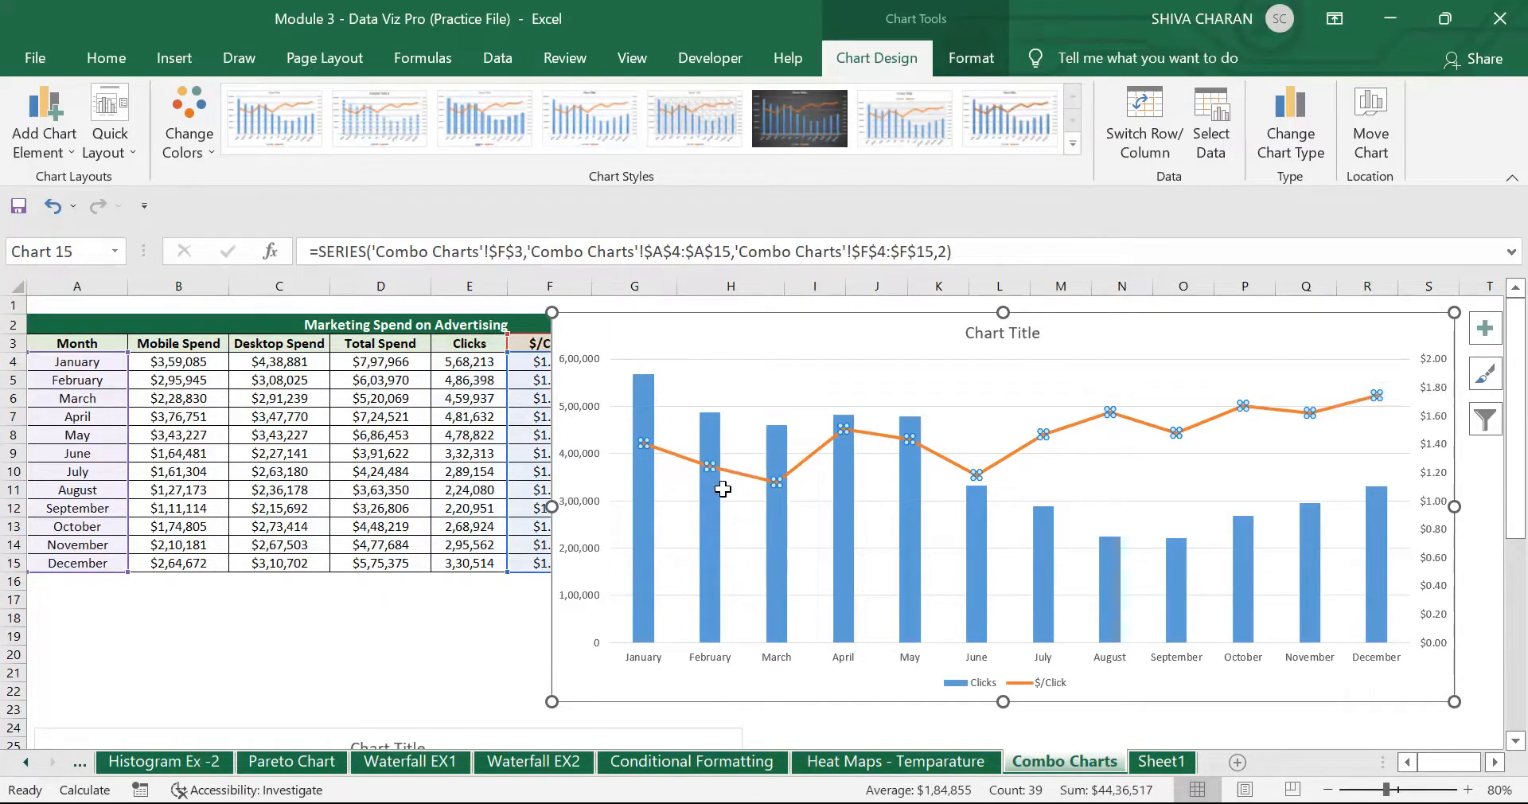
pyautogui.click(1114, 680)
pyautogui.moveTo(982, 522)
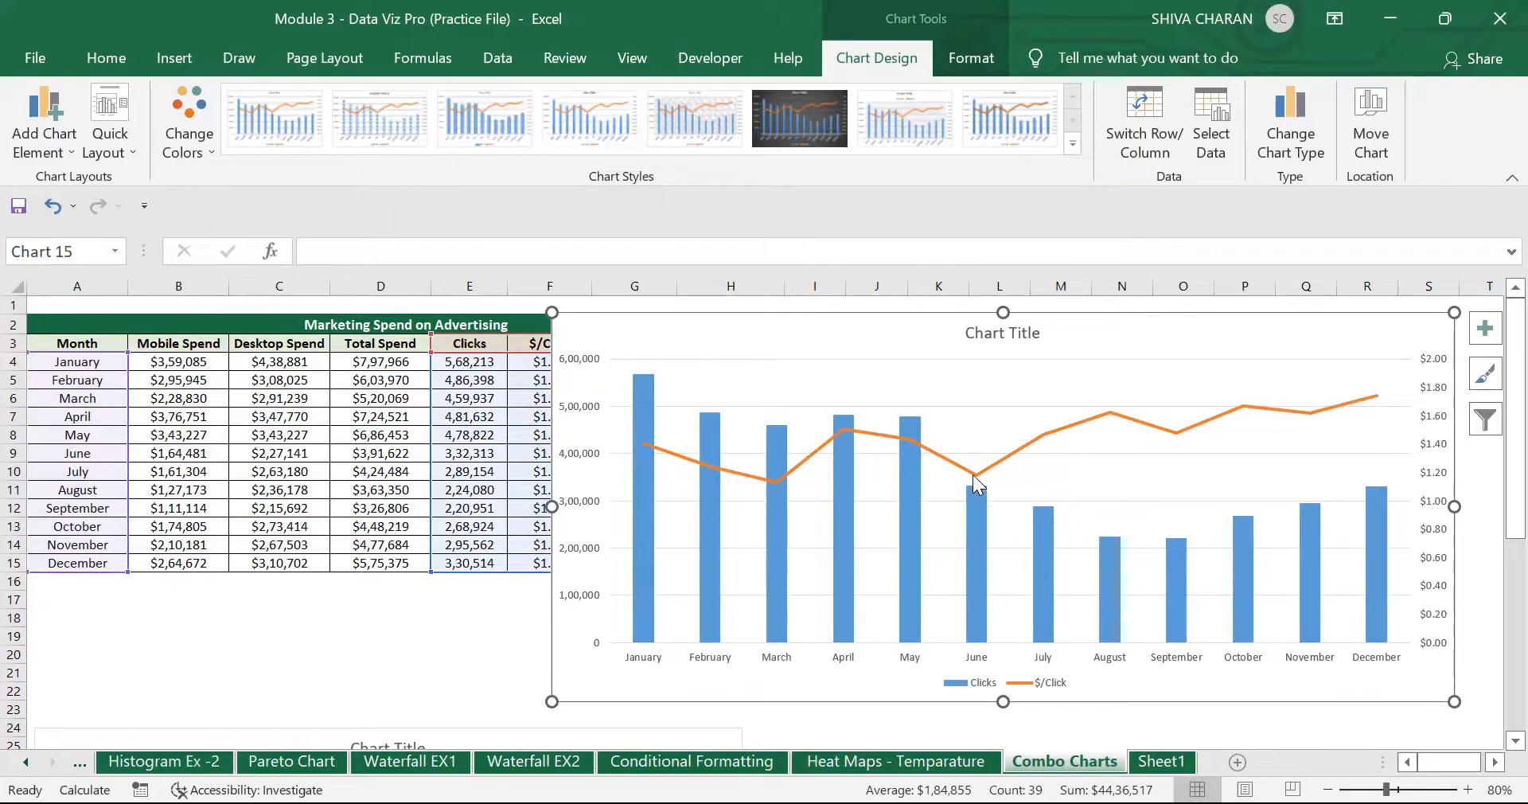
# Step: Inspect the June point on the $/Click line and shrink the combo chart to about columns H to S, rows 2 to 20
pyautogui.moveTo(976, 478)
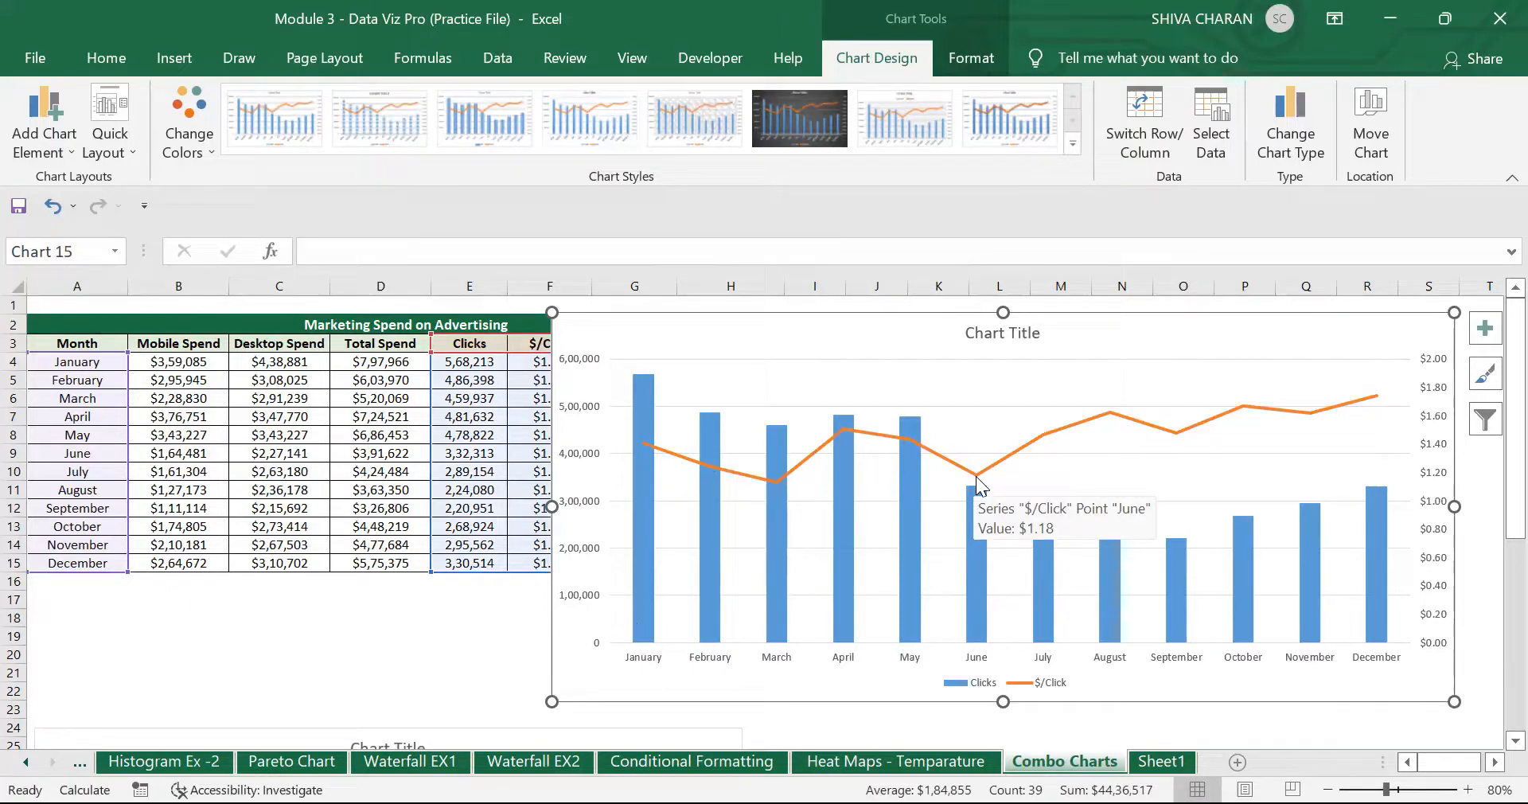
pyautogui.click(976, 477)
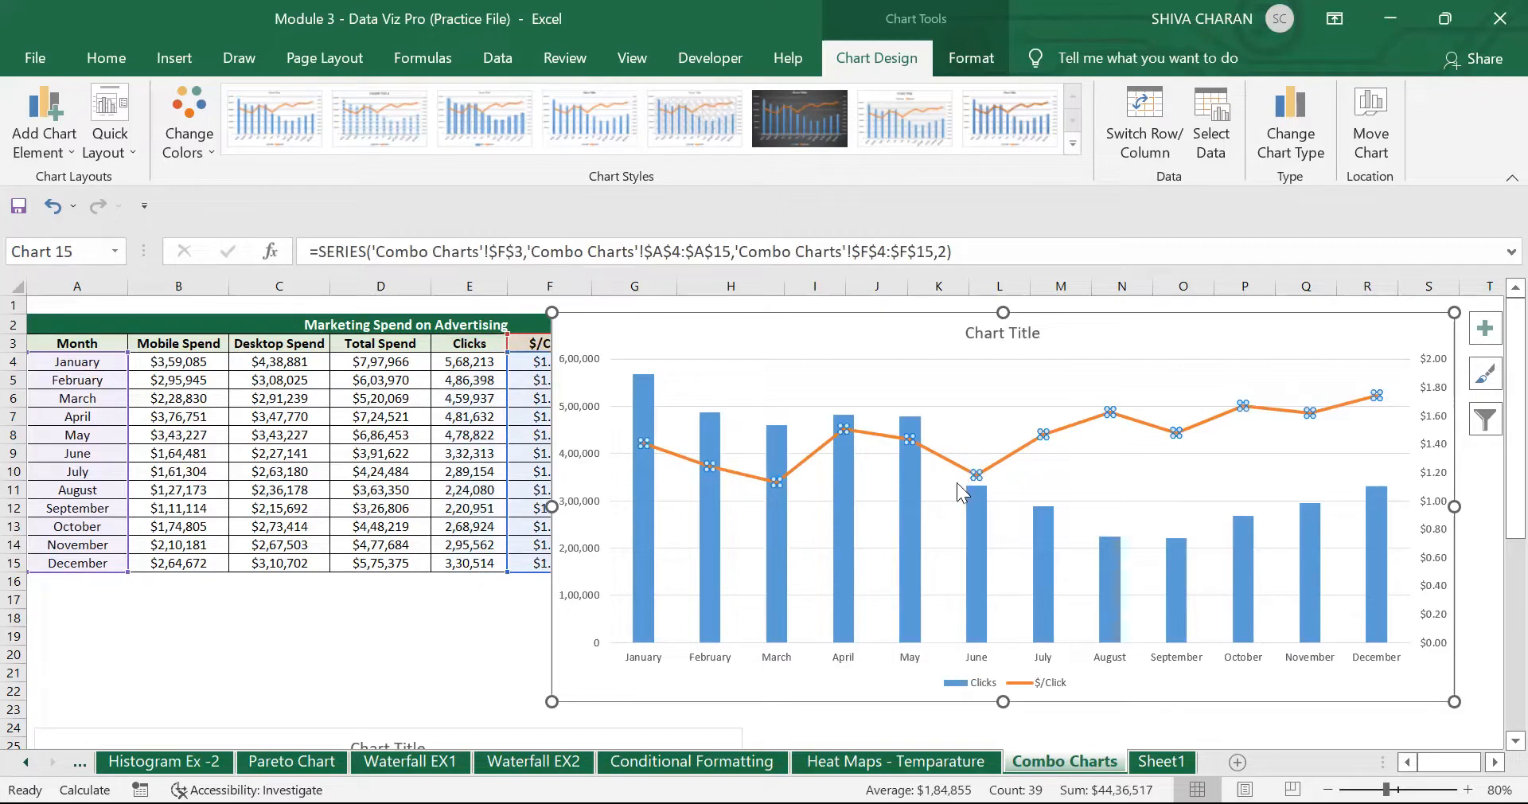
pyautogui.moveTo(1046, 436)
pyautogui.click(1173, 331)
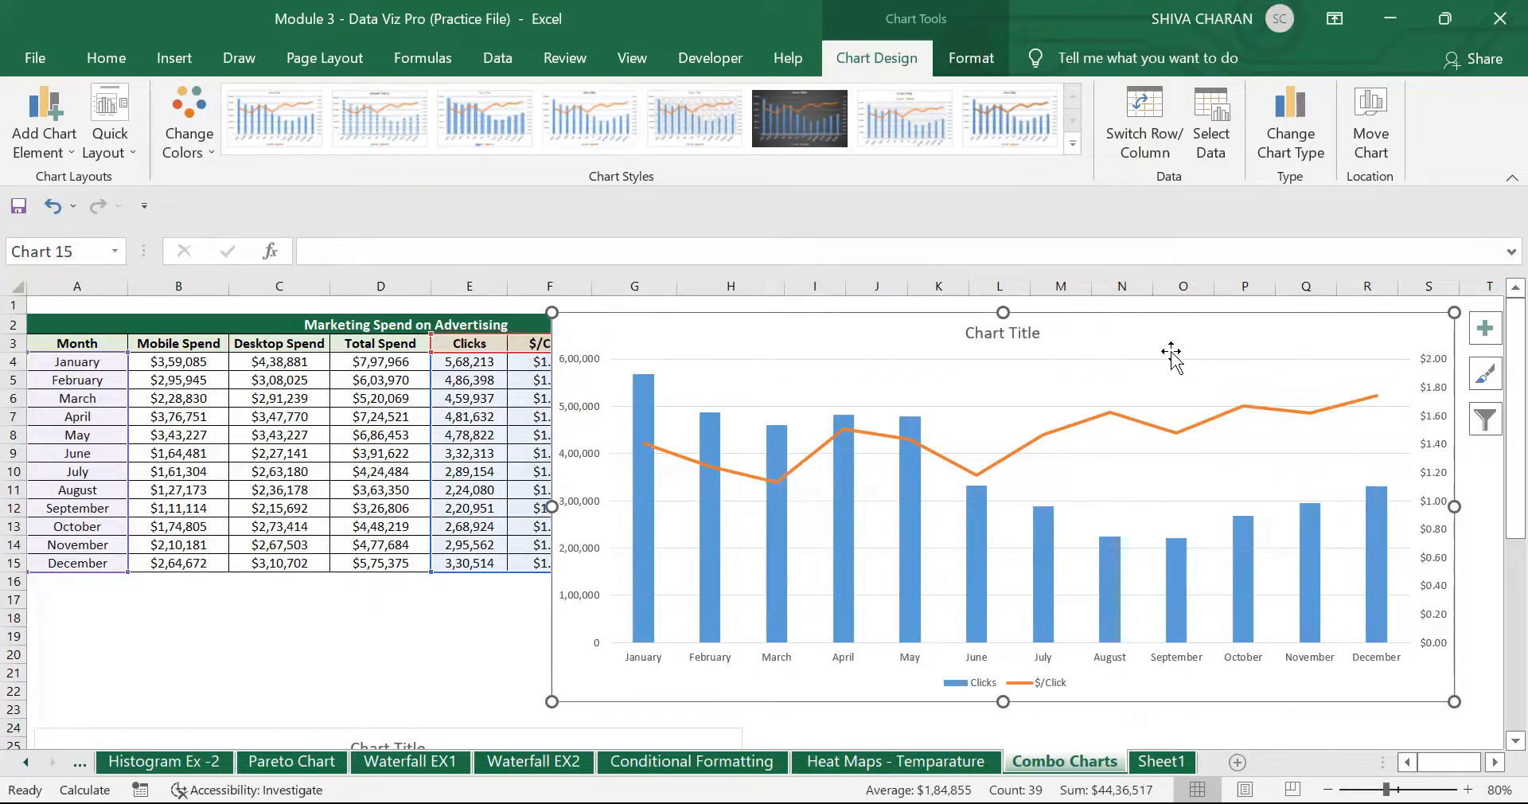
pyautogui.moveTo(551, 701); pyautogui.dragTo(718, 650)
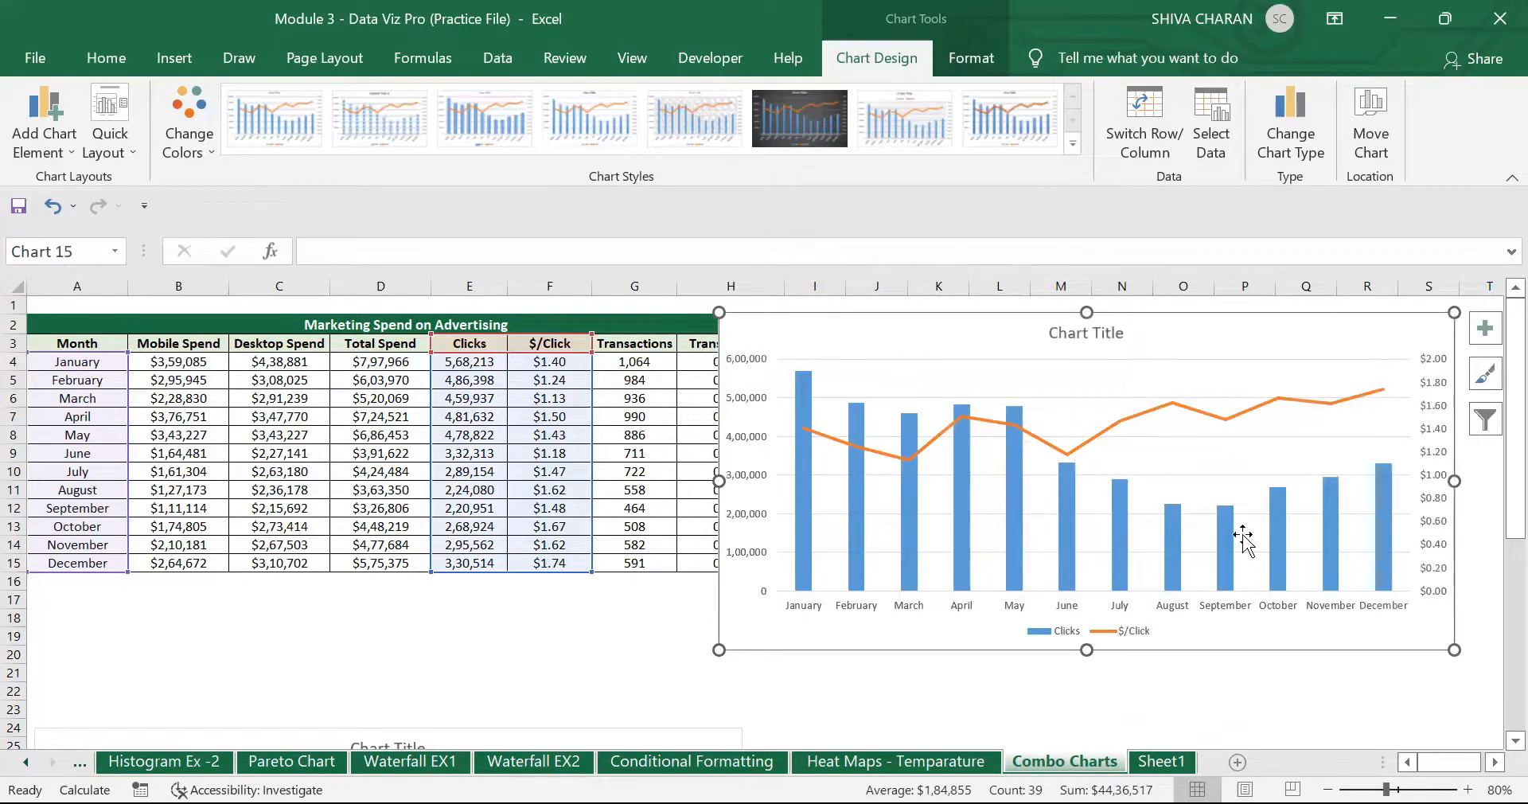
# Step: Change the $/Click series to an Area chart type, keeping Clicks as Clustered Column
pyautogui.rightClick(911, 326)
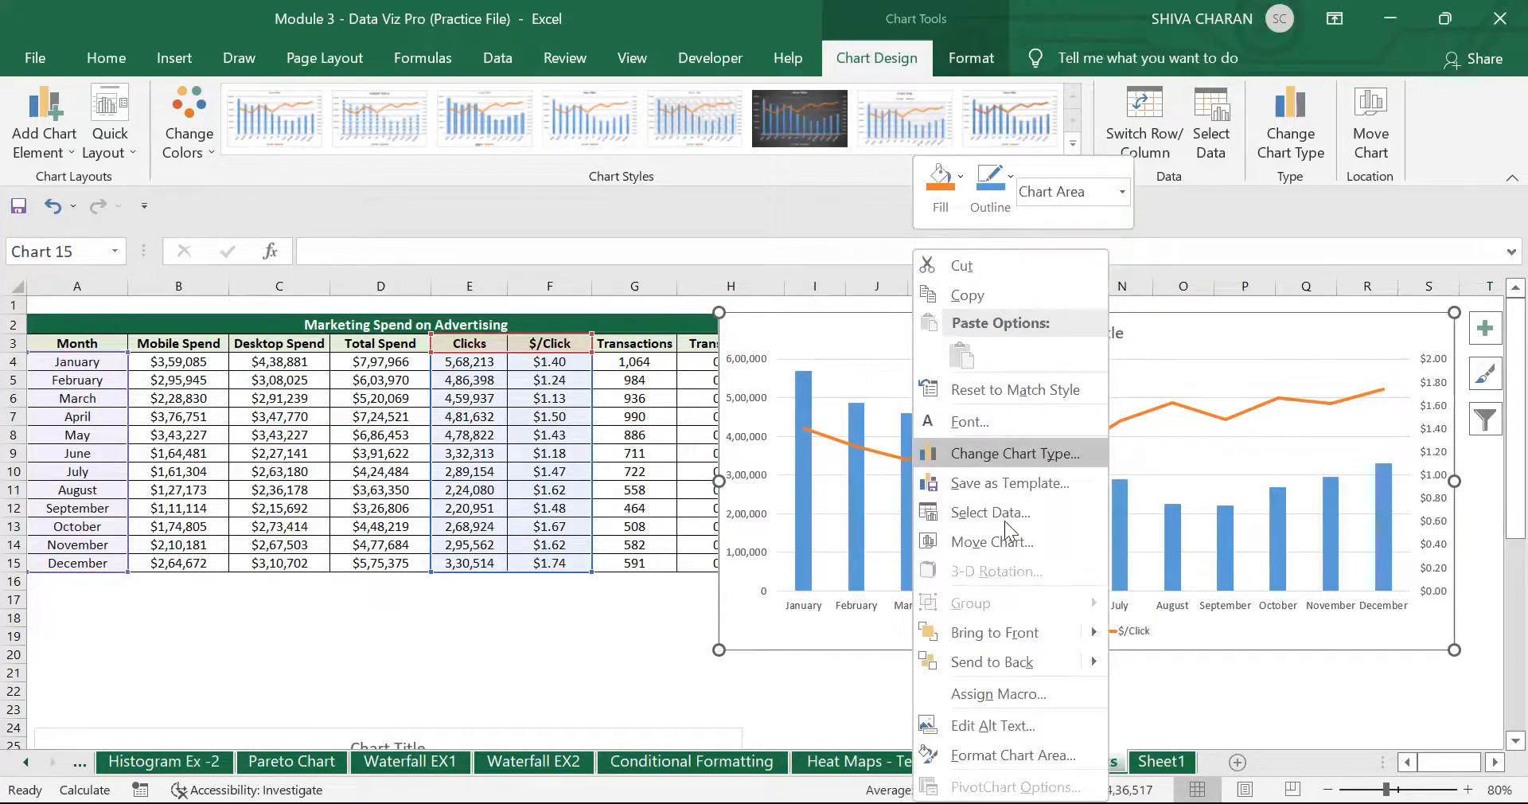
pyautogui.click(1009, 452)
pyautogui.click(987, 610)
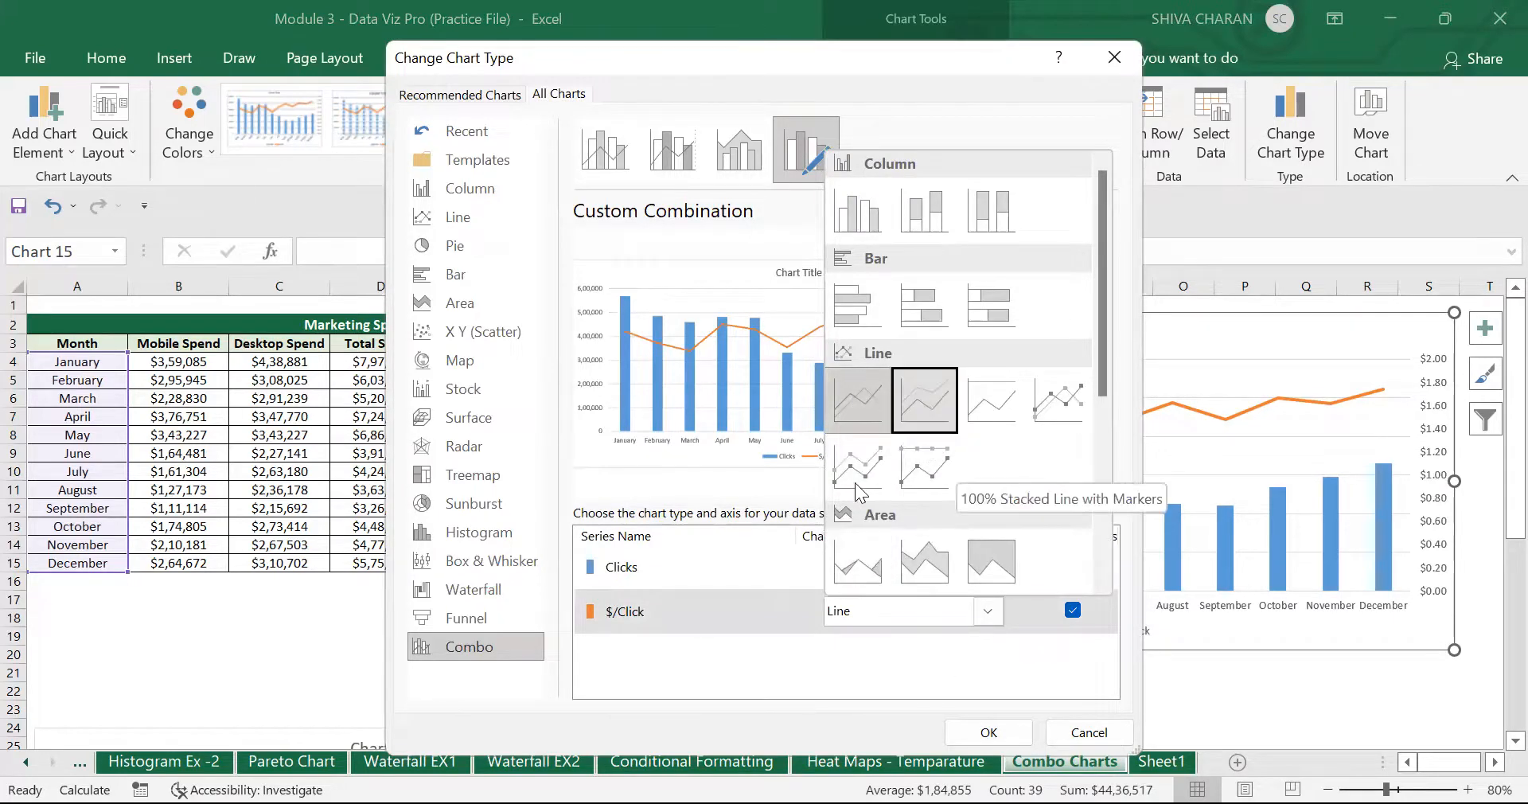
pyautogui.click(846, 576)
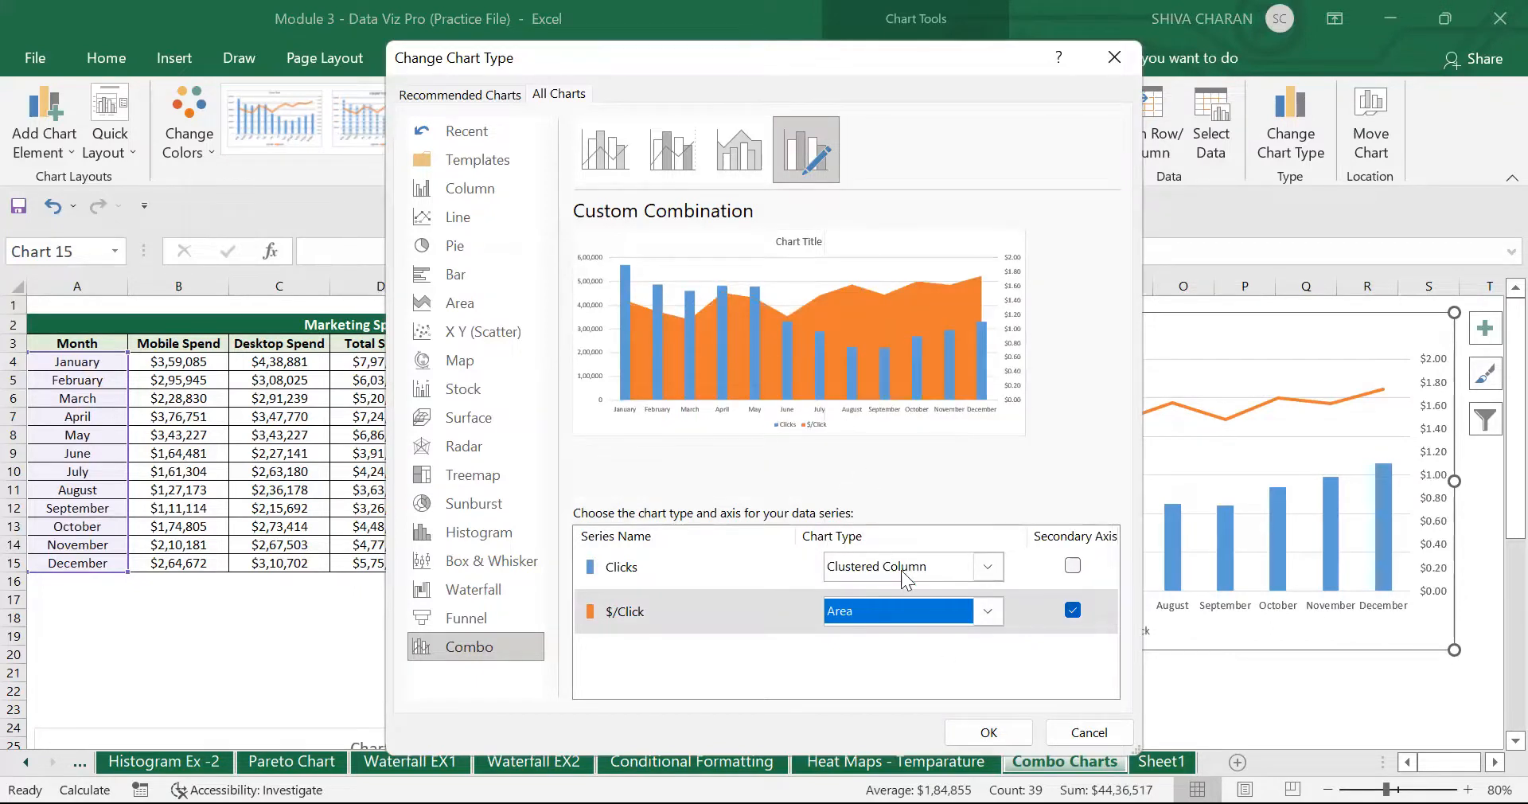
pyautogui.click(992, 738)
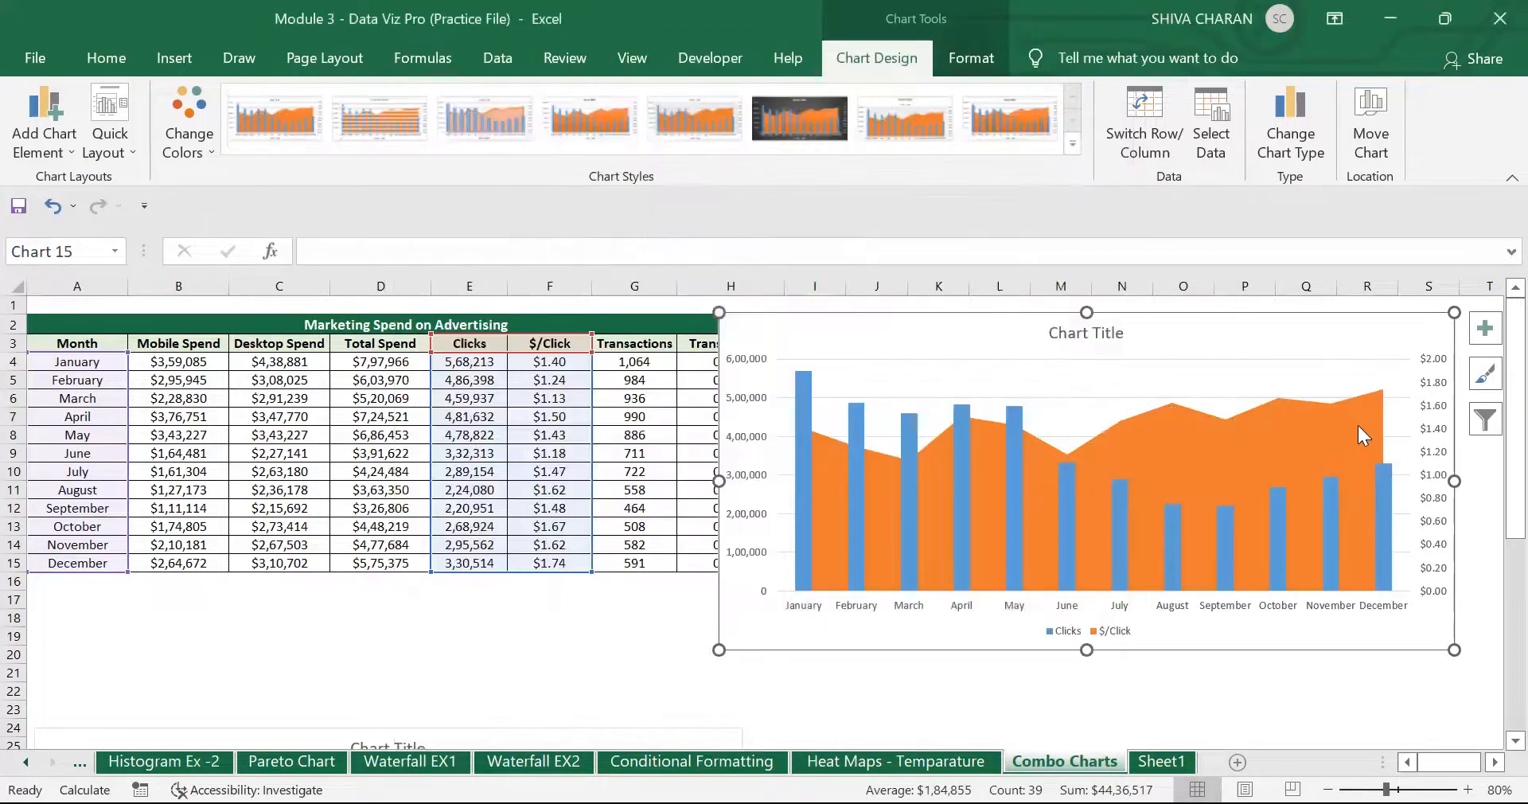
# Step: Return the $/Click series to the Line chart type on the secondary axis
pyautogui.rightClick(933, 333)
pyautogui.click(941, 443)
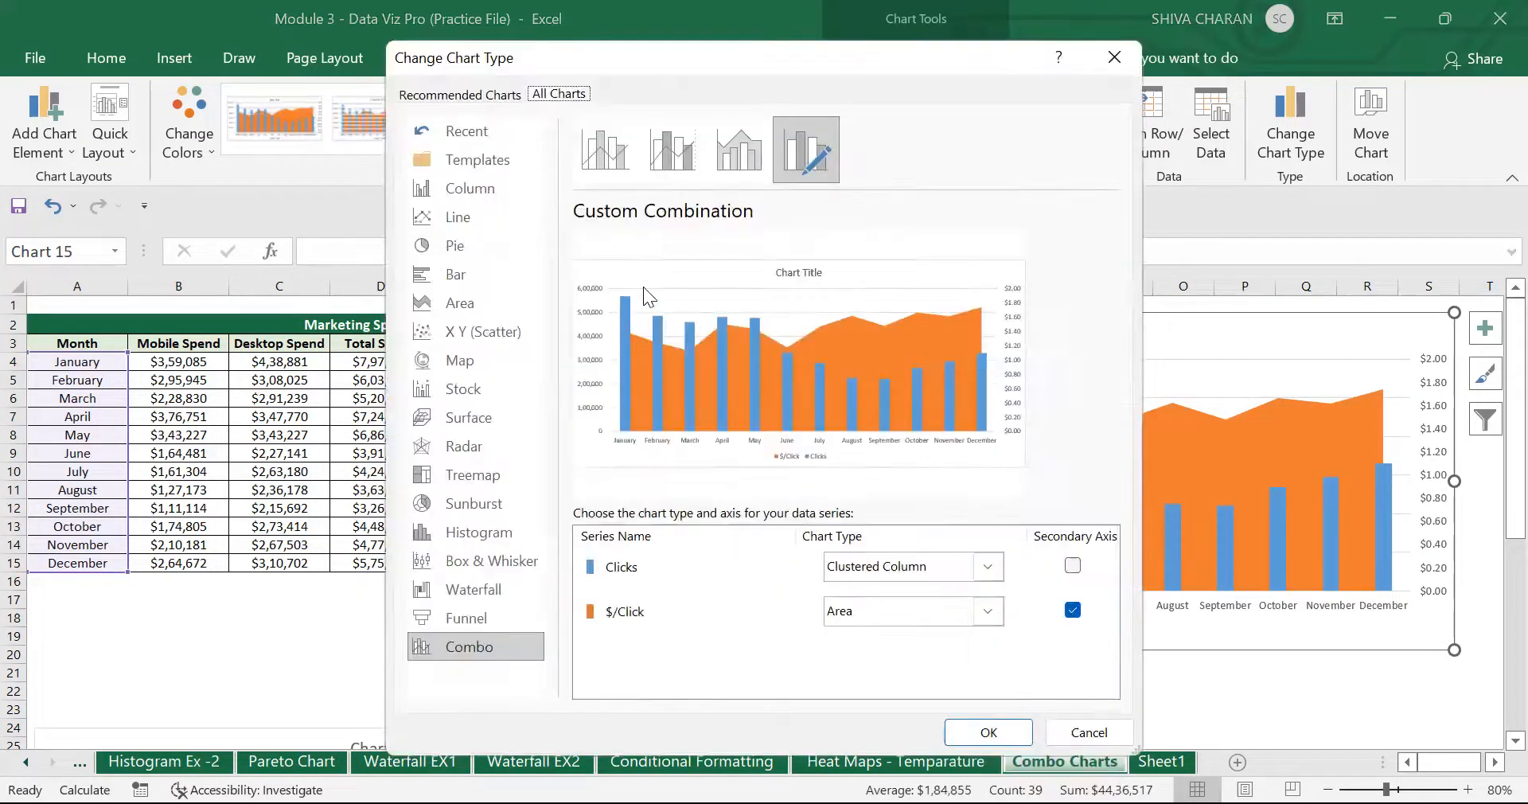
pyautogui.click(989, 612)
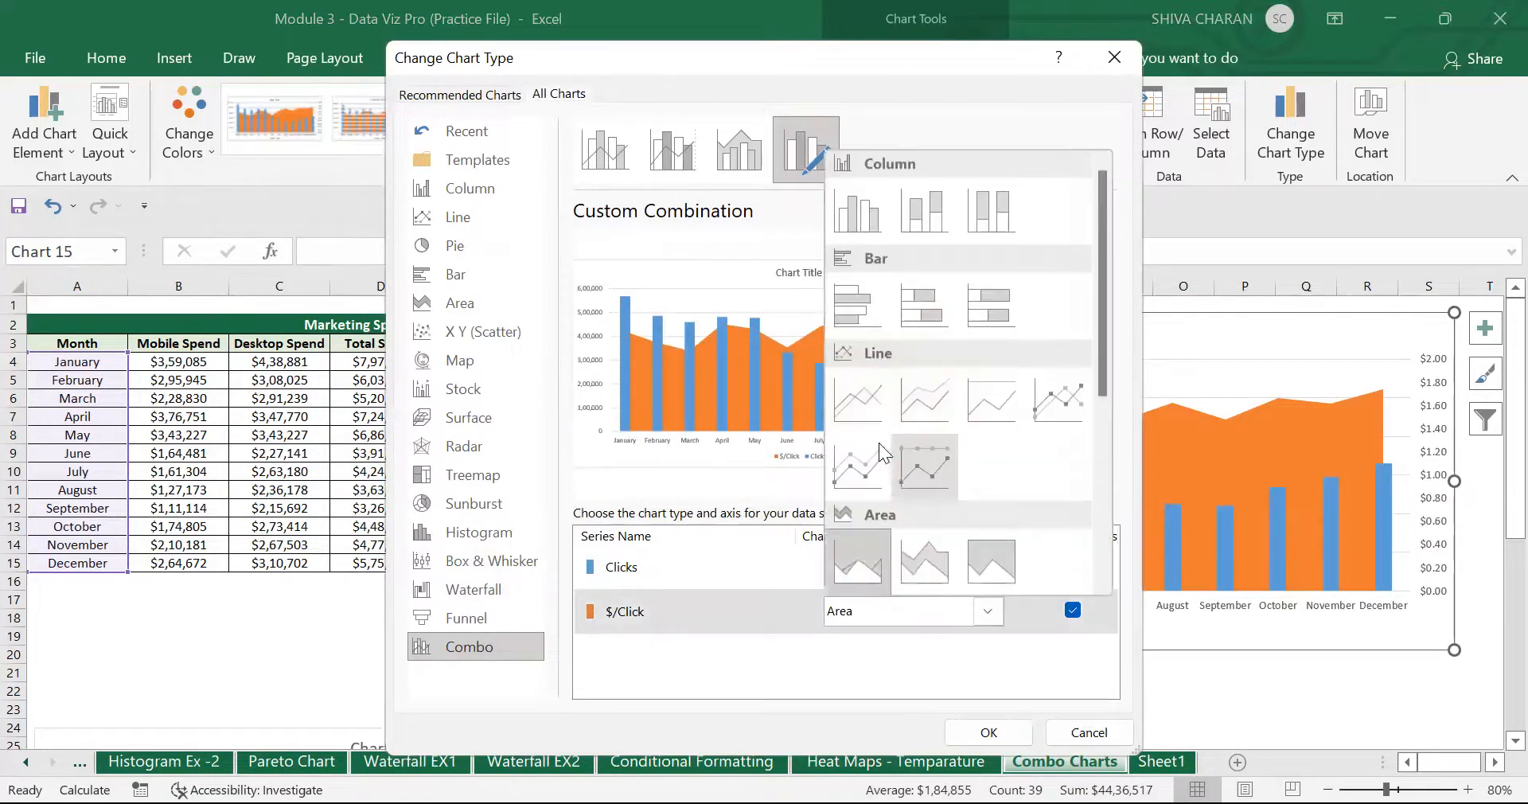
pyautogui.click(862, 390)
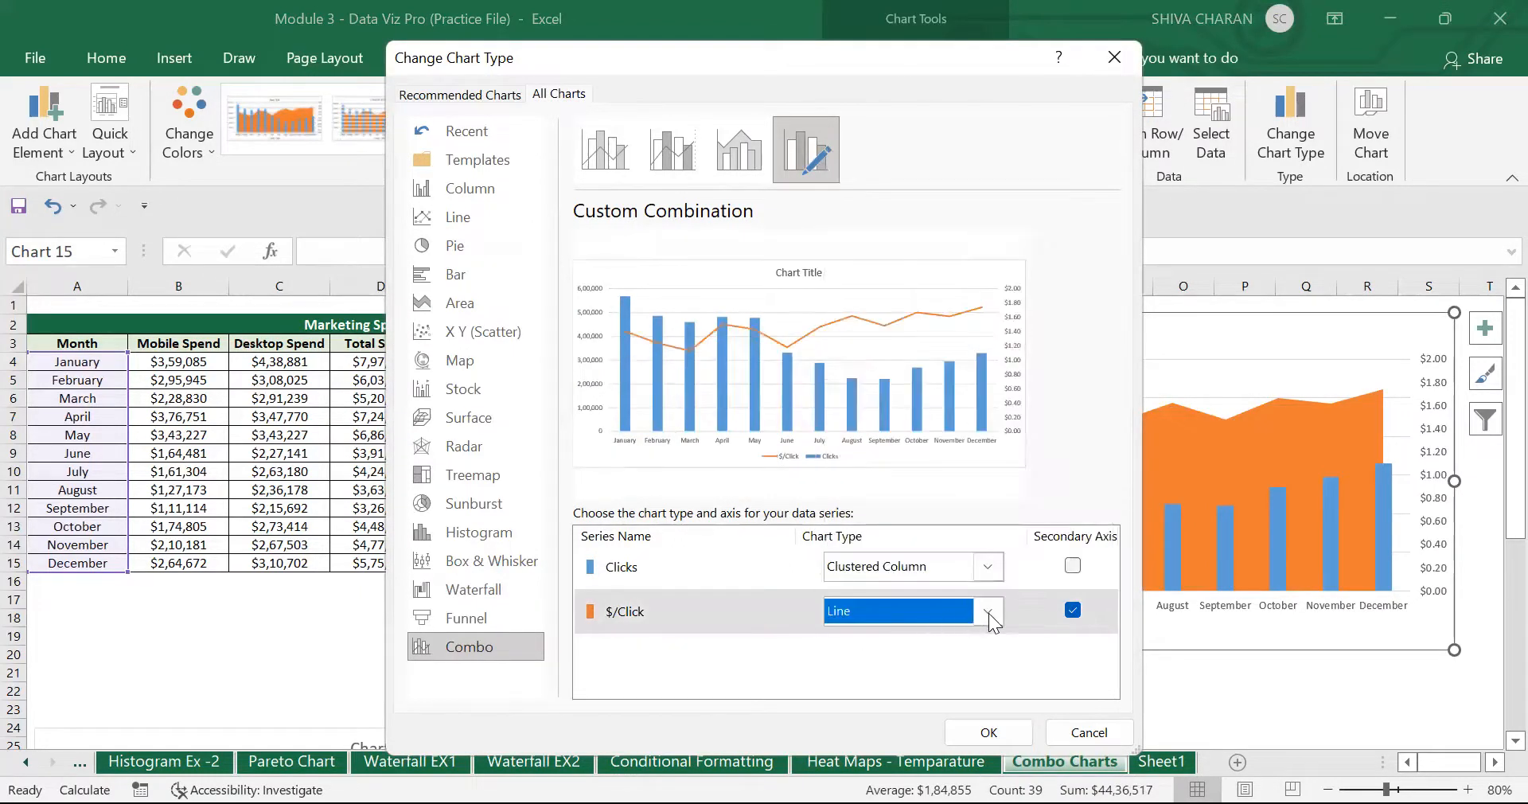
pyautogui.click(989, 730)
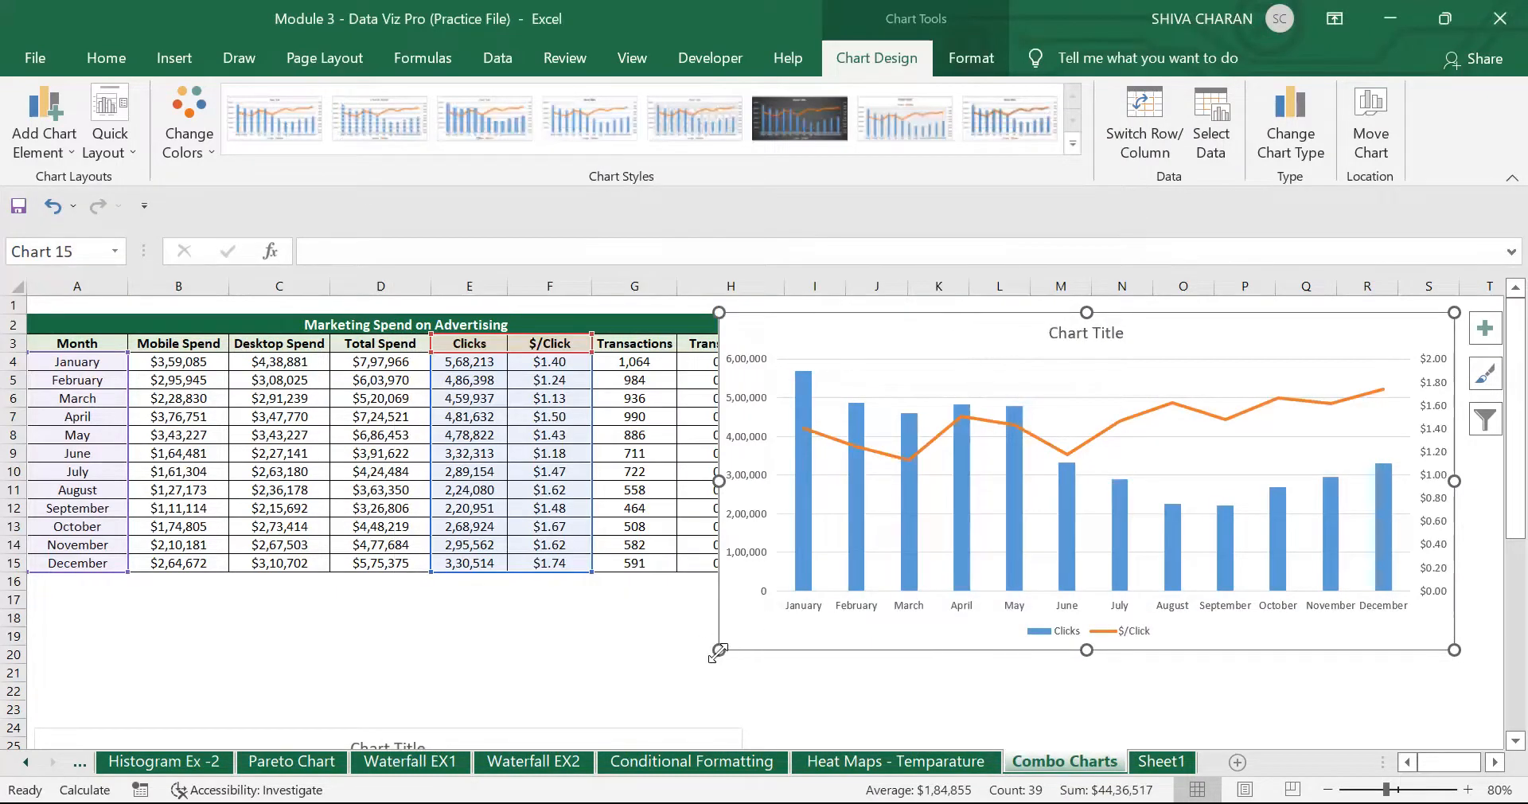
# Step: Shrink the Clicks chart to about columns I to S, rows 2 to 18, and place the spend chart directly beneath it at matching width
pyautogui.moveTo(718, 651); pyautogui.dragTo(820, 626)
pyautogui.moveTo(701, 730)
pyautogui.mouseDown()
pyautogui.moveTo(738, 600)
pyautogui.moveTo(727, 327)
pyautogui.moveTo(750, 340)
pyautogui.moveTo(747, 327)
pyautogui.mouseUp()
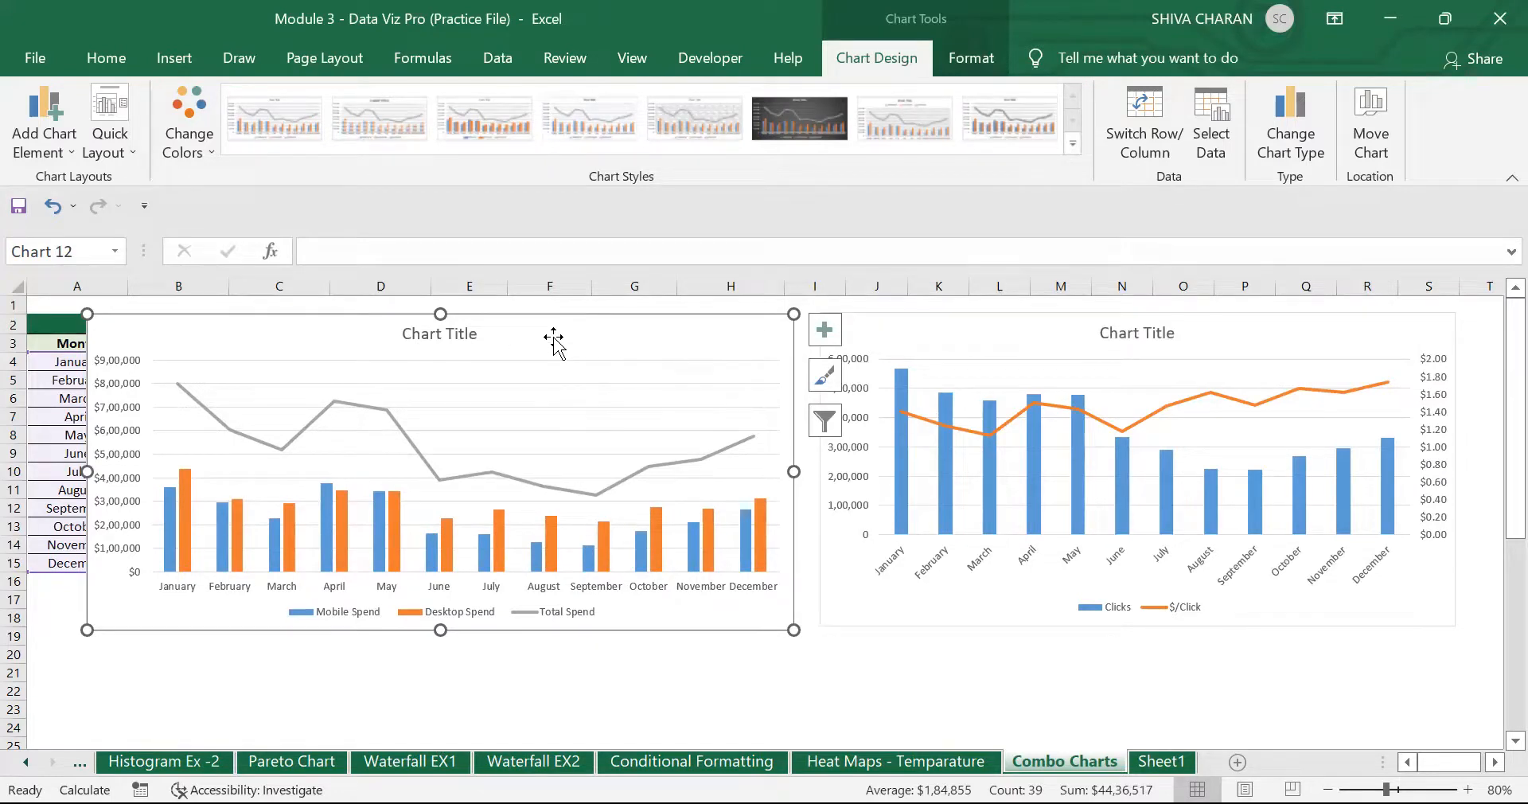
pyautogui.click(1054, 340)
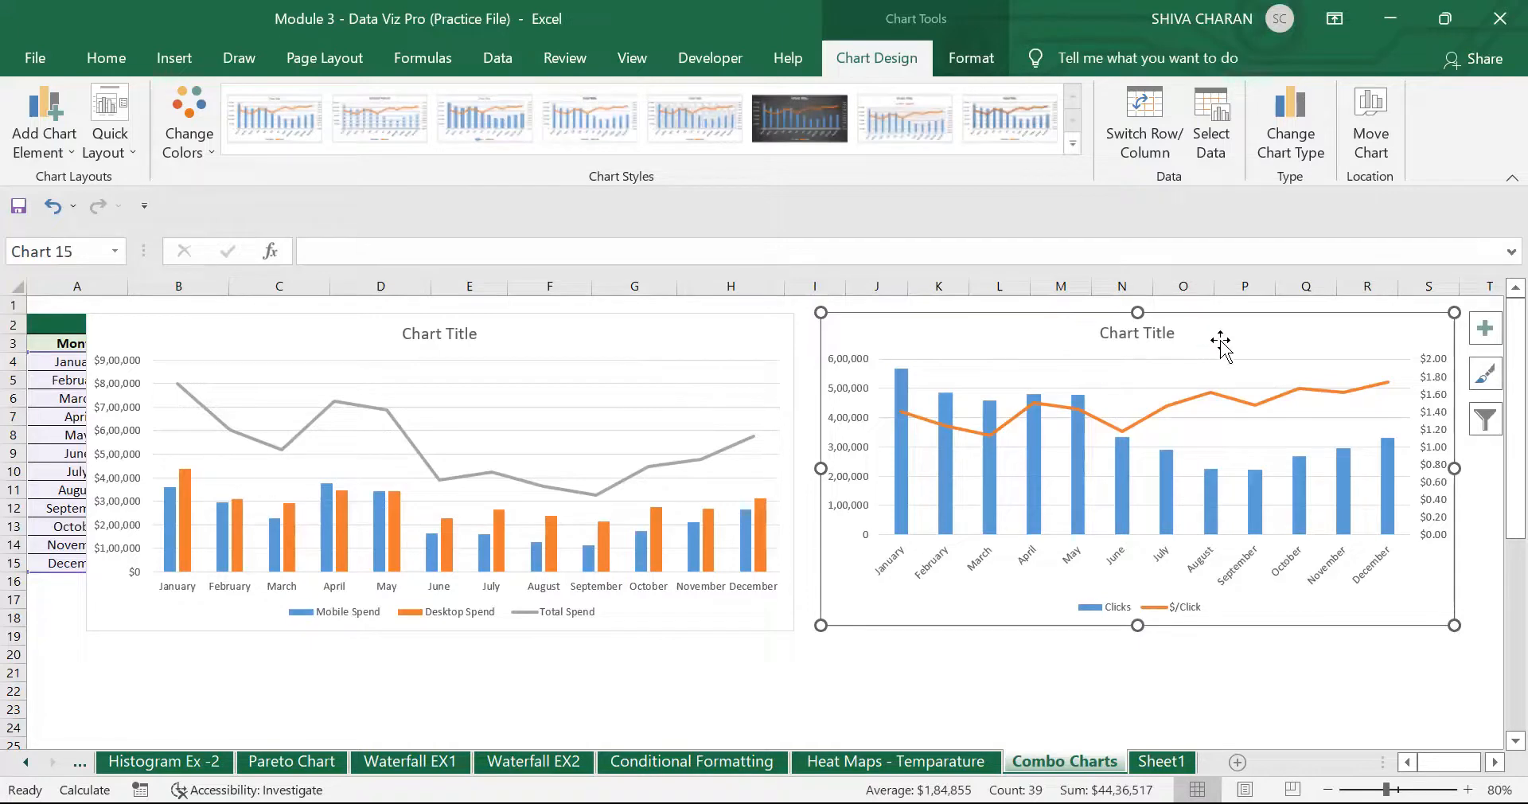
pyautogui.moveTo(755, 402); pyautogui.dragTo(1384, 649)
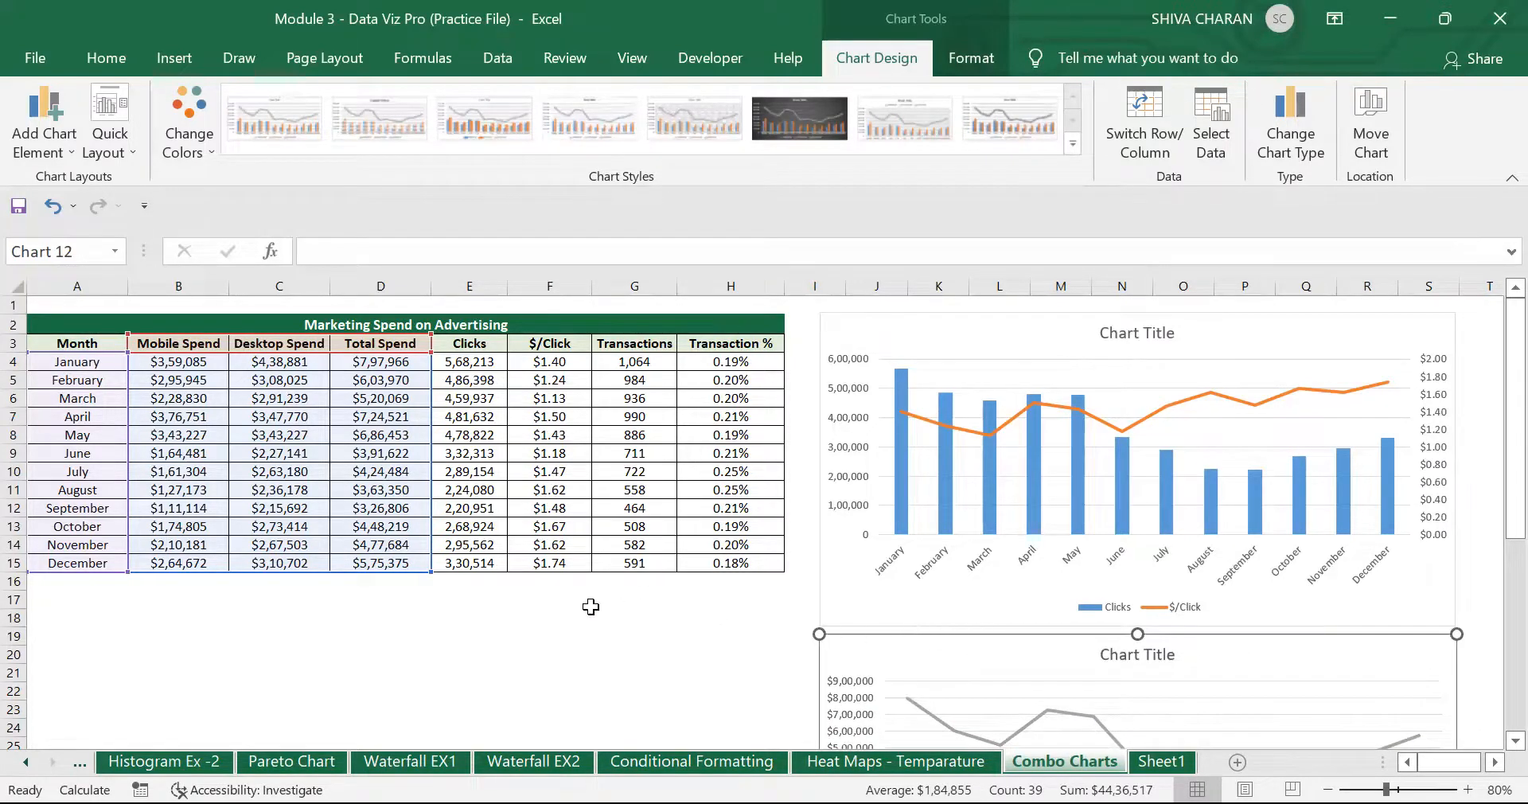
pyautogui.click(102, 59)
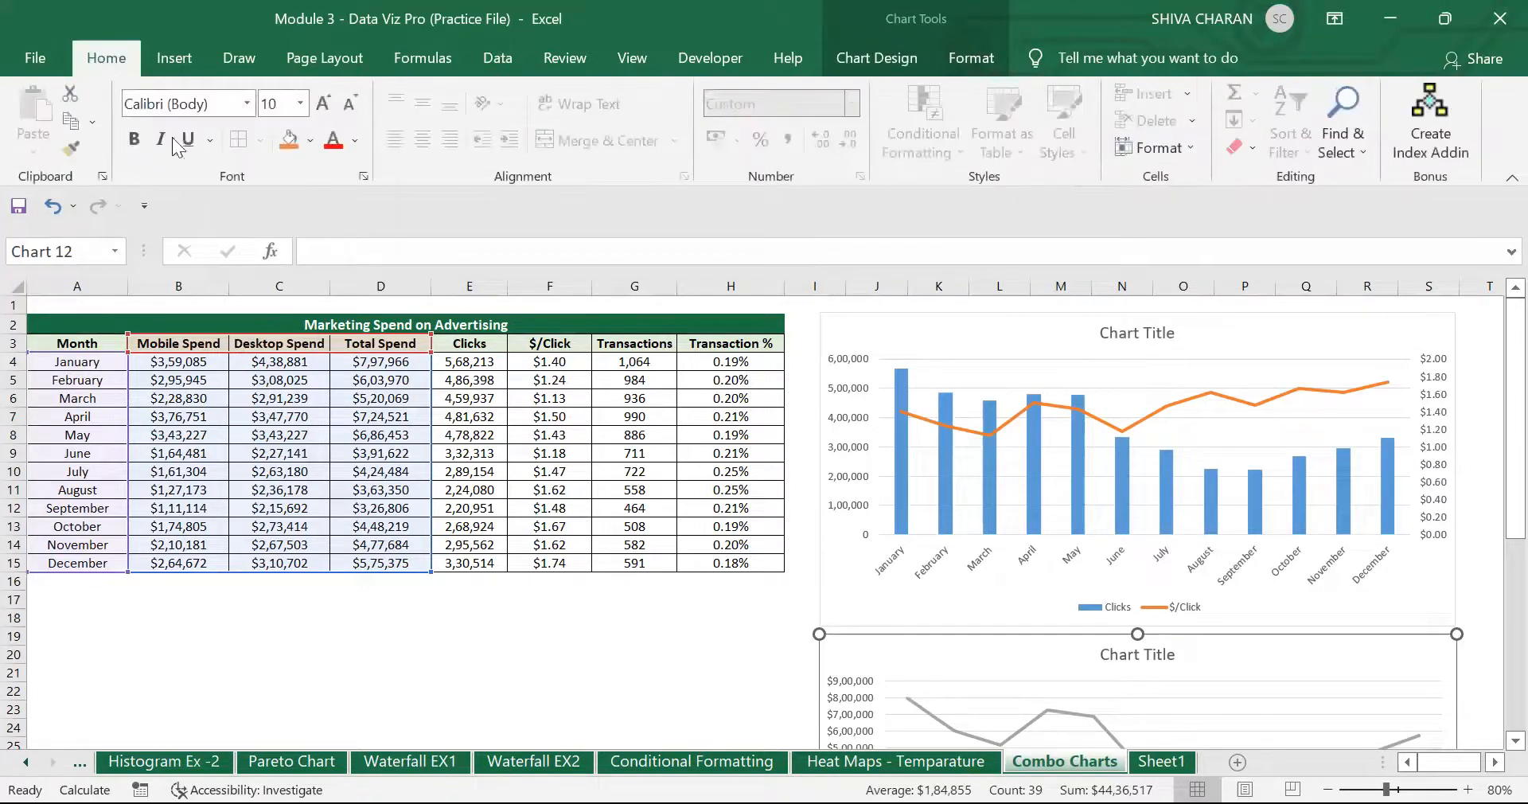
pyautogui.click(661, 633)
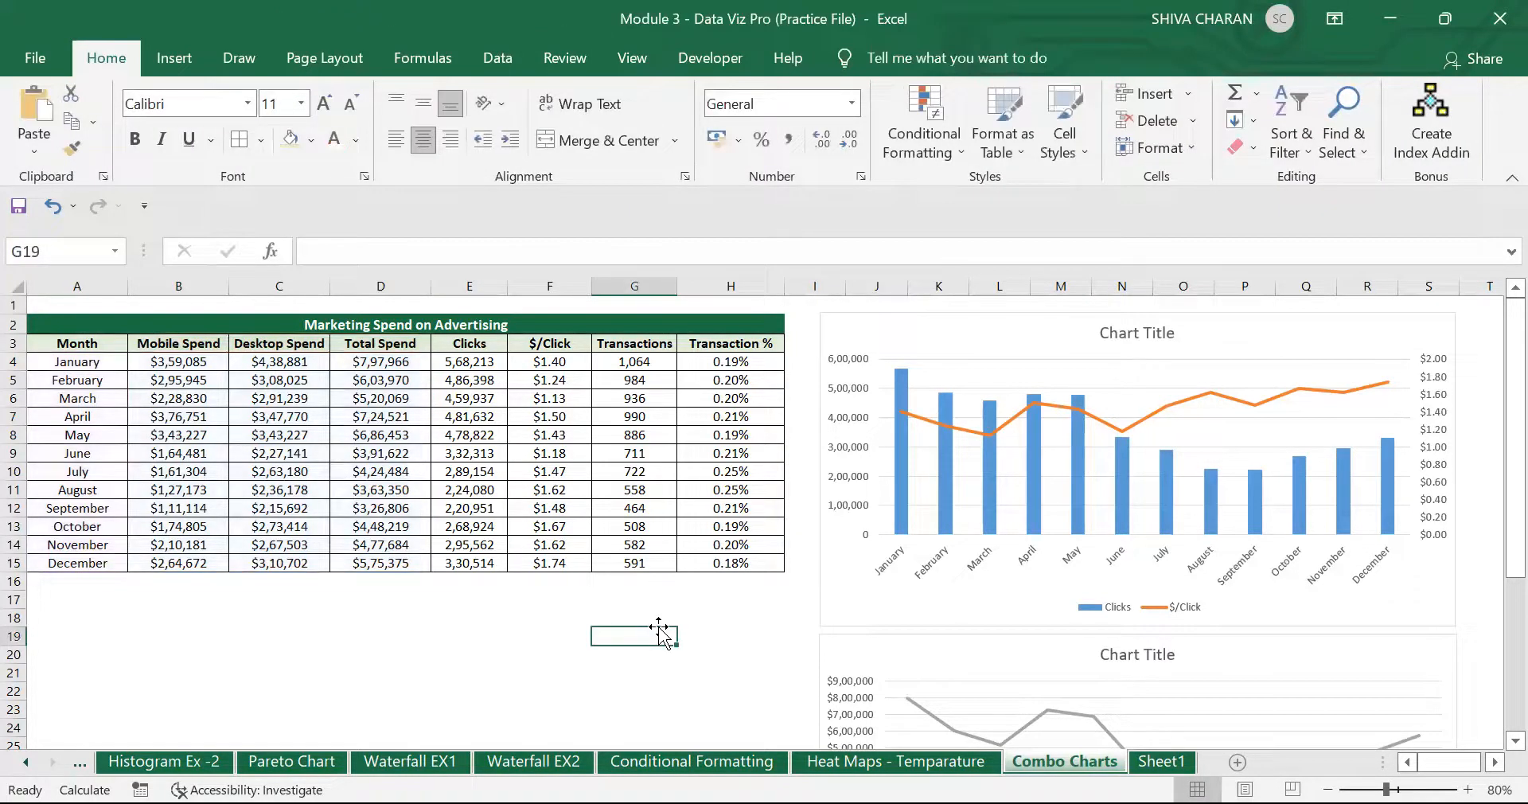
pyautogui.click(895, 607)
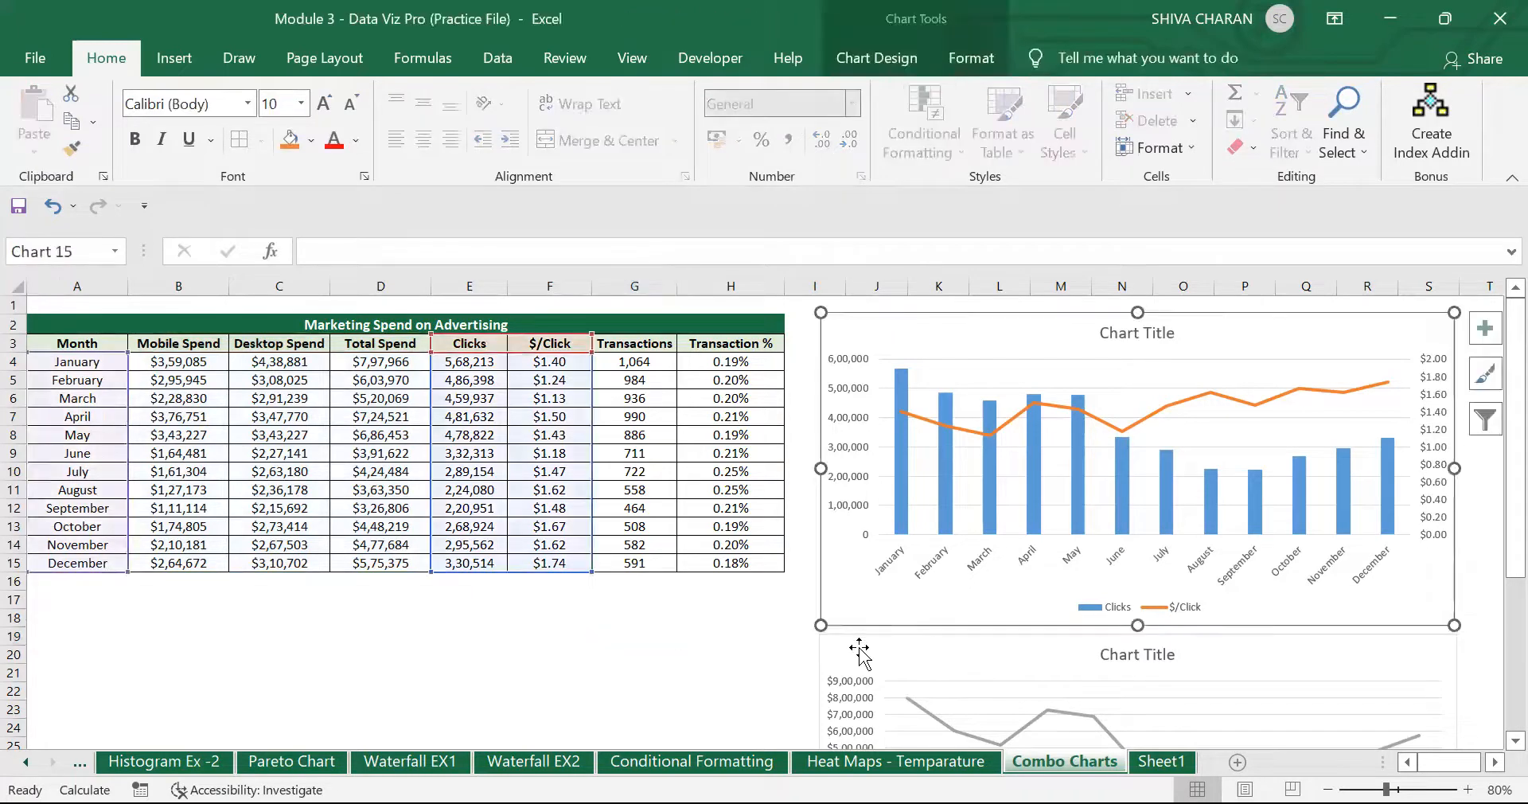